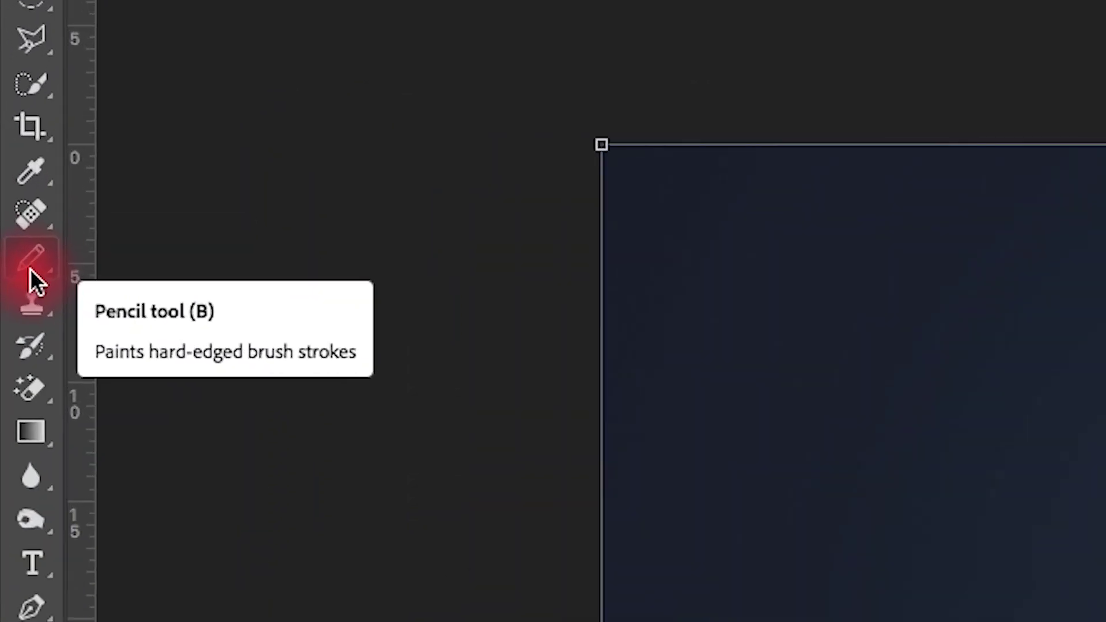
Switch to the Pencil tool with a 2 px Hard Round tip at 100% hardness.
click(11, 182)
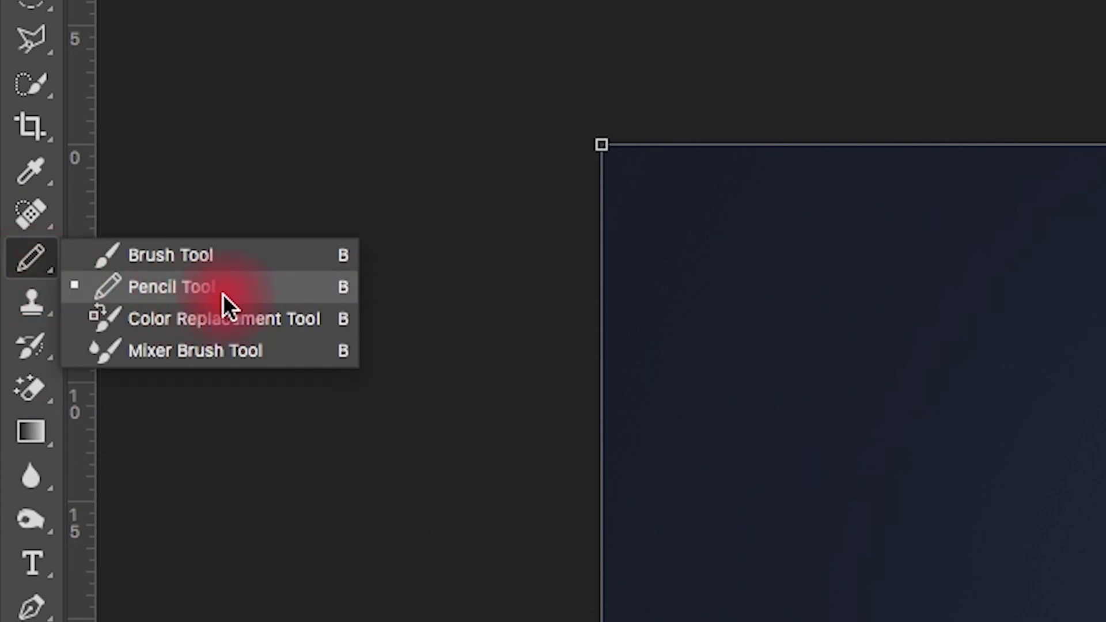
click(211, 294)
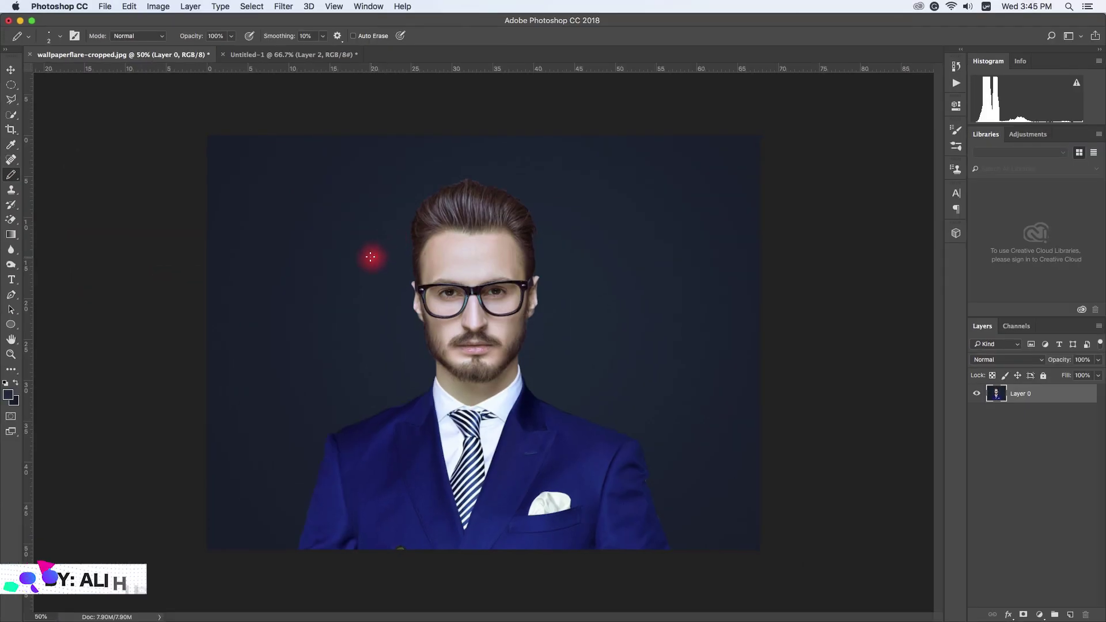
right_click(391, 298)
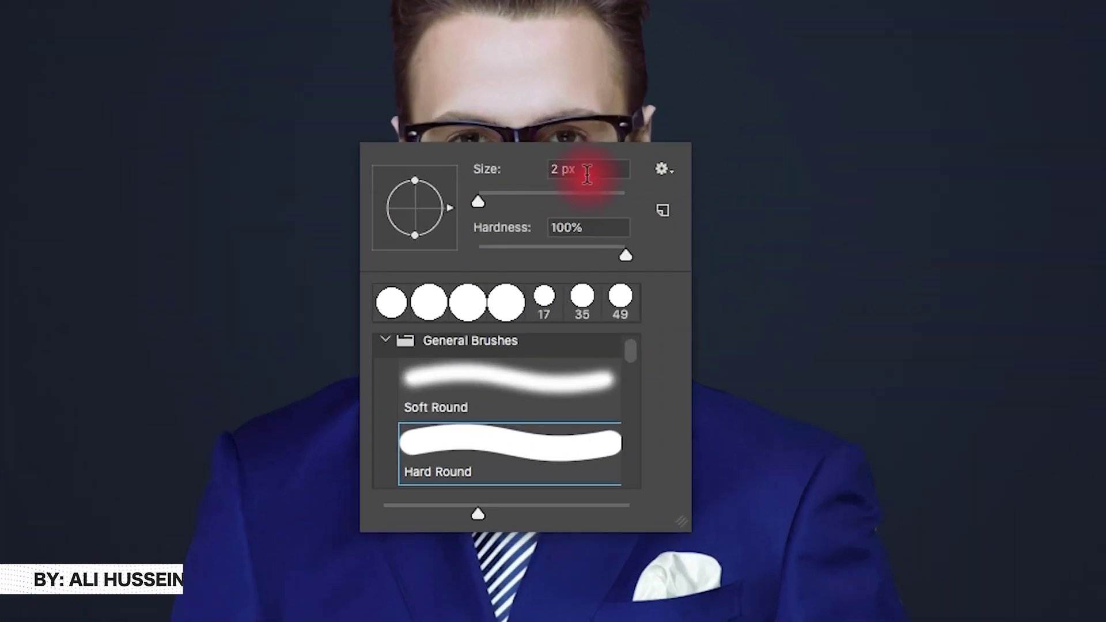
drag(587, 174, 531, 171)
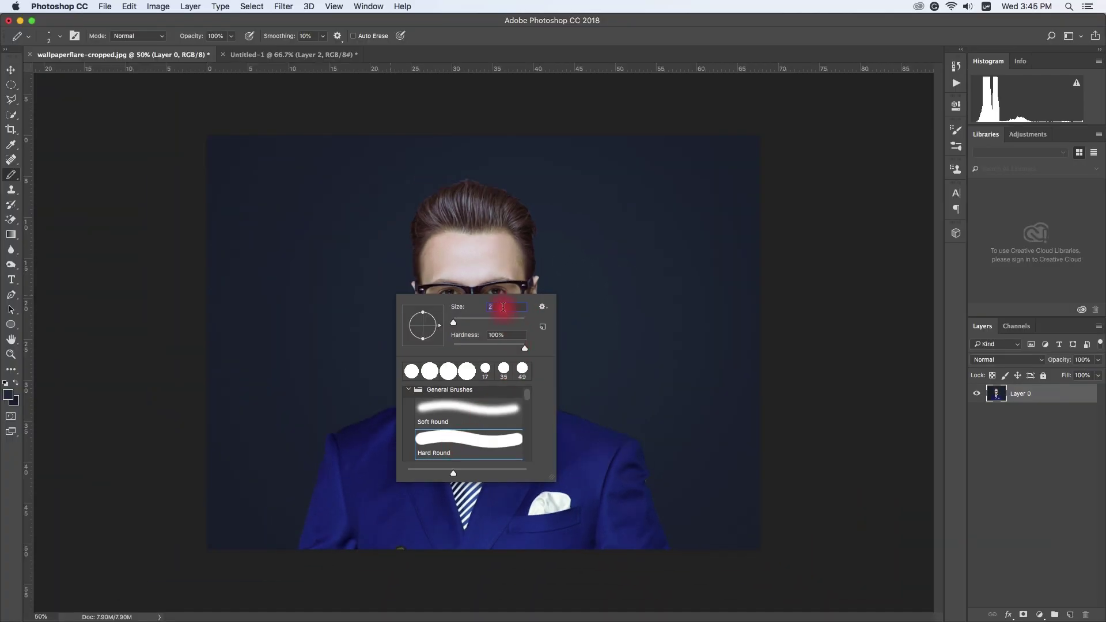
key(Return)
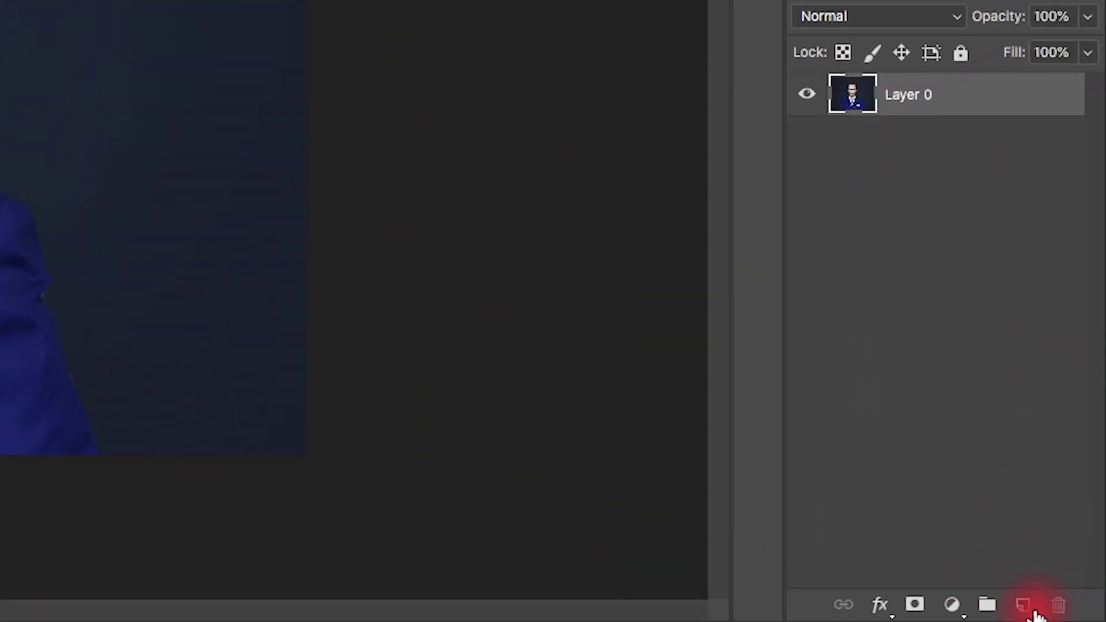
Add an empty Layer 1 above Layer 0 and select the standard Pen Tool.
click(1024, 604)
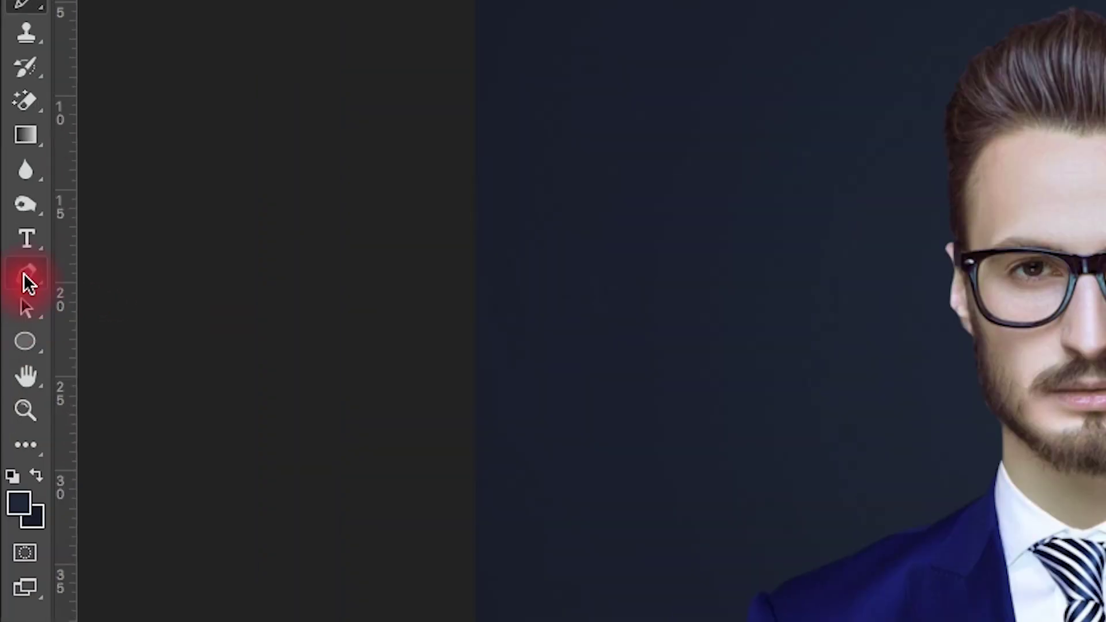
click(12, 295)
mouse_move(35, 275)
mouse_down()
mouse_move(222, 285)
mouse_move(220, 271)
mouse_up()
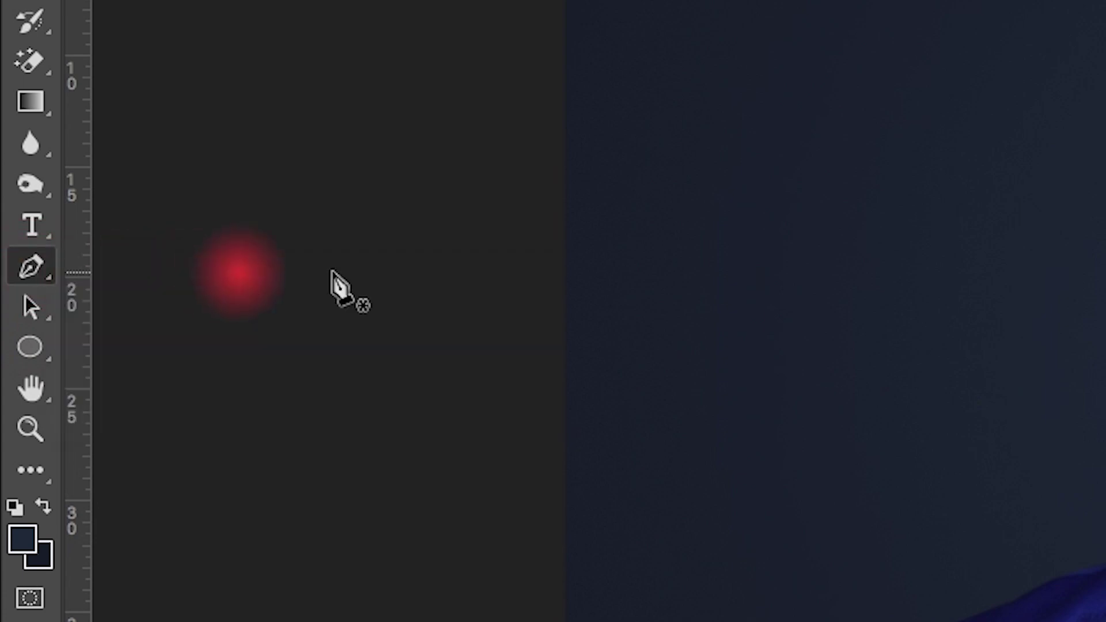
Zoom in on the jaw and start the pen path down the left jawline to the beard's bottom.
mouse_move(494, 324)
mouse_down()
mouse_move(450, 347)
mouse_move(429, 323)
mouse_move(424, 289)
mouse_move(227, 247)
mouse_move(239, 245)
mouse_up()
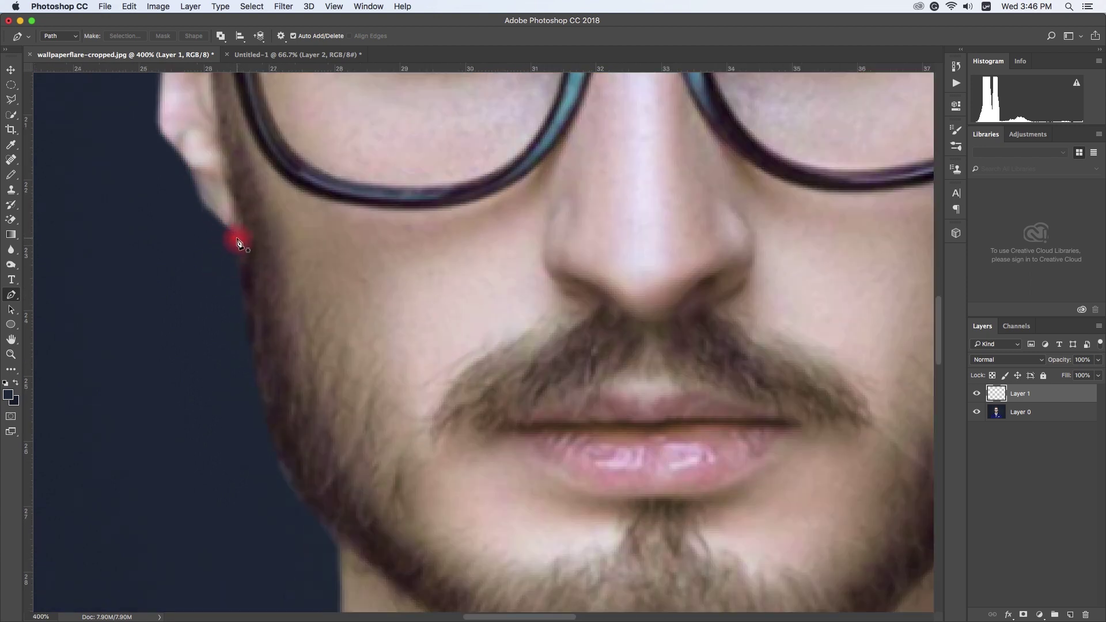
click(266, 410)
scroll(257, 346, down, 3)
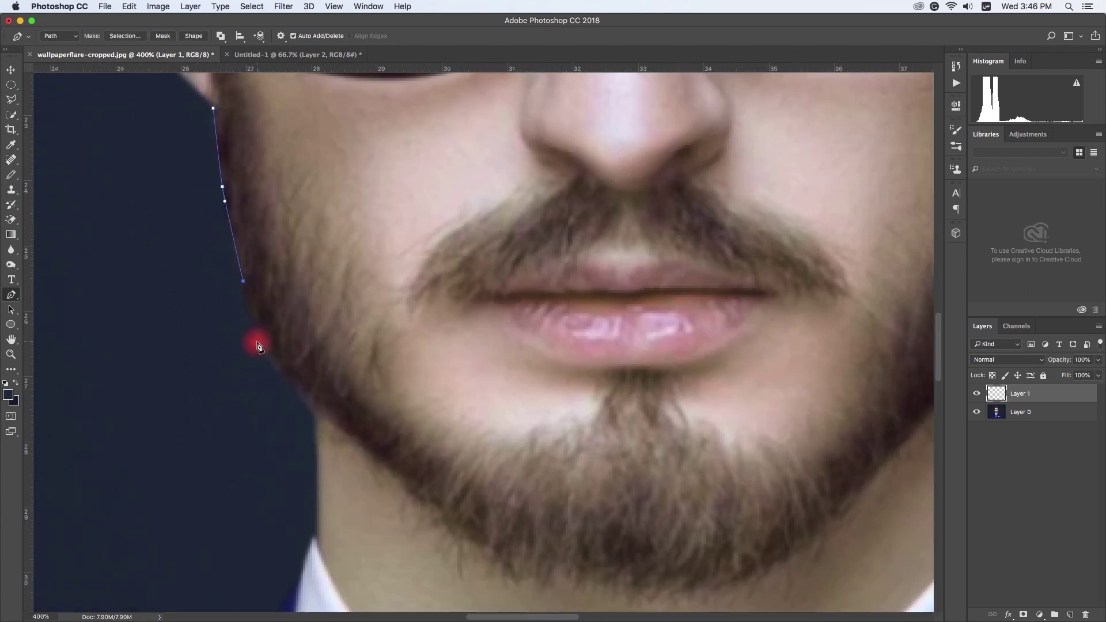
click(343, 439)
drag(342, 442, 290, 370)
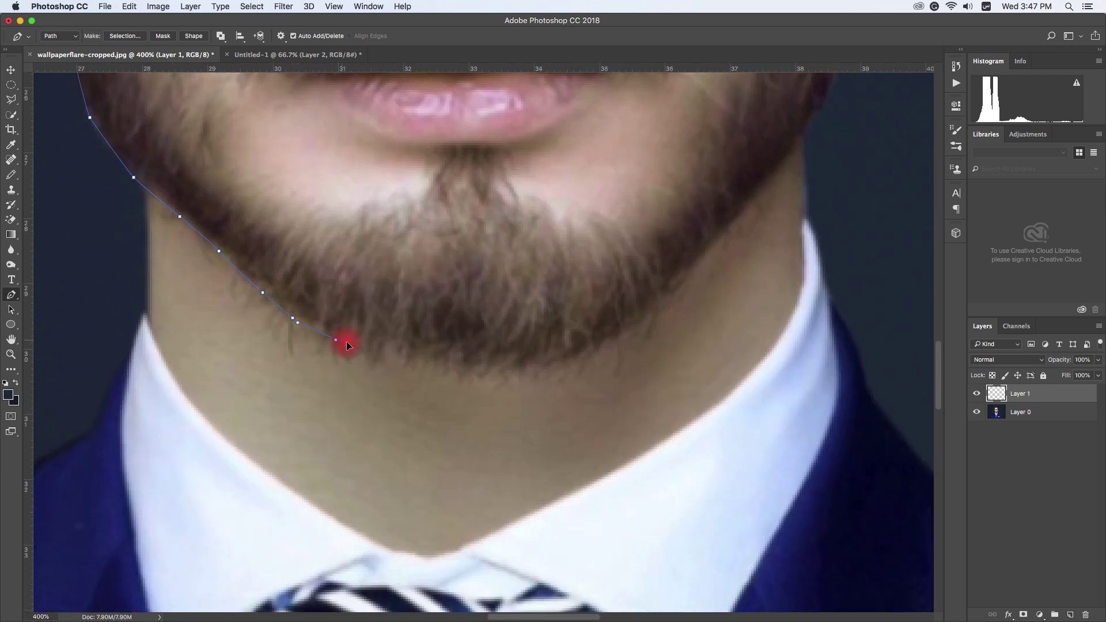
drag(355, 422, 199, 431)
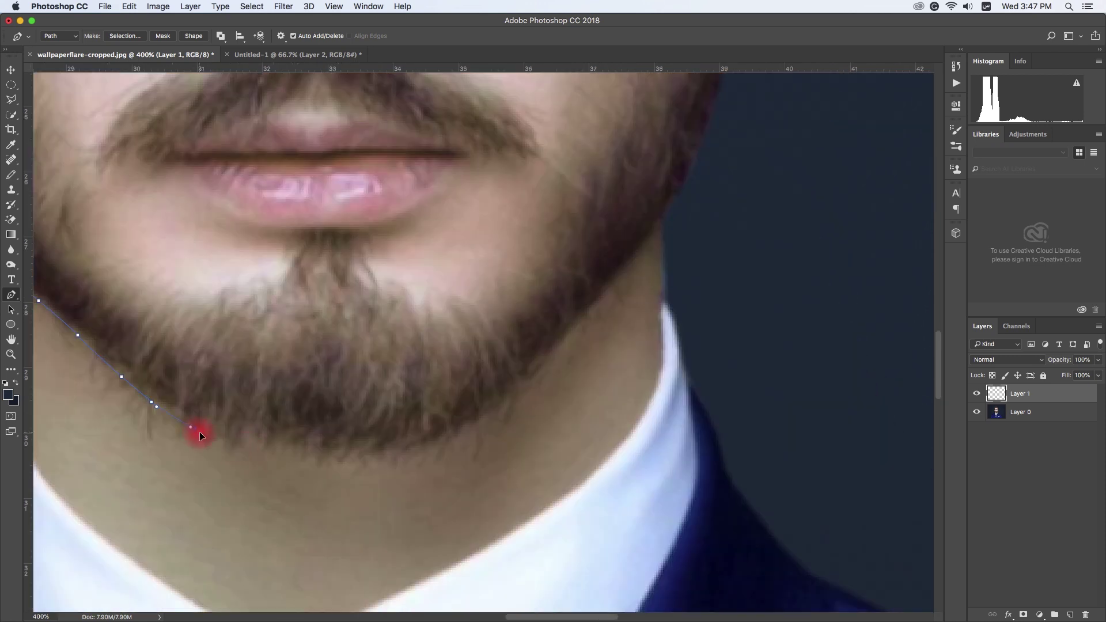
click(348, 446)
Continue the path under the chin and up the beard's right side to below the right ear.
click(429, 438)
scroll(426, 455, up, 1)
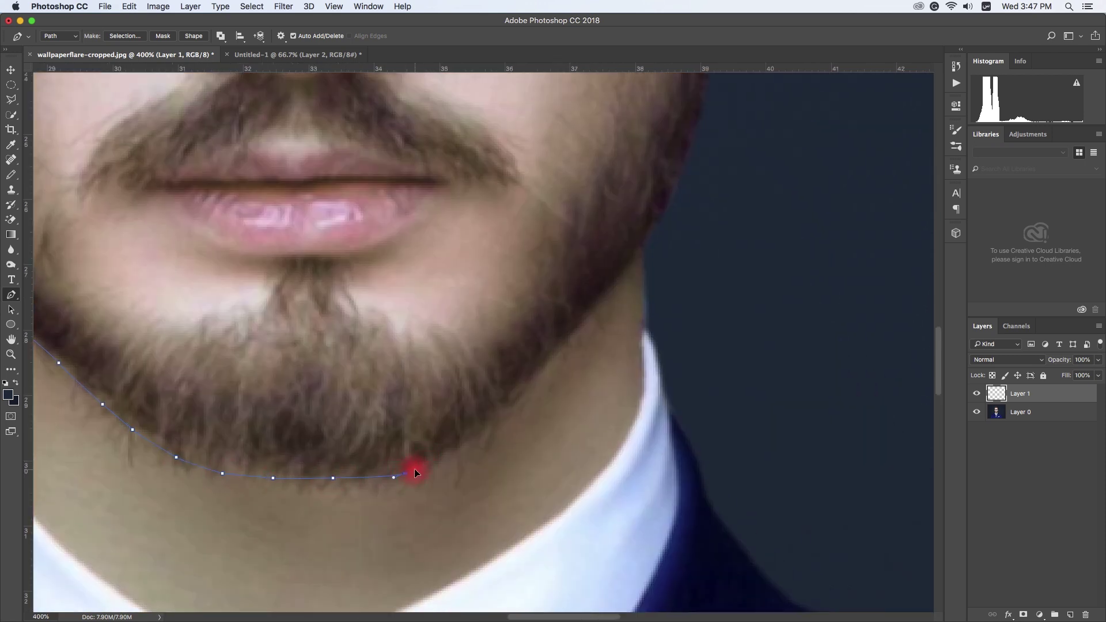
click(464, 431)
scroll(461, 435, up, 4)
scroll(475, 496, right, 2)
click(459, 438)
click(499, 382)
click(544, 353)
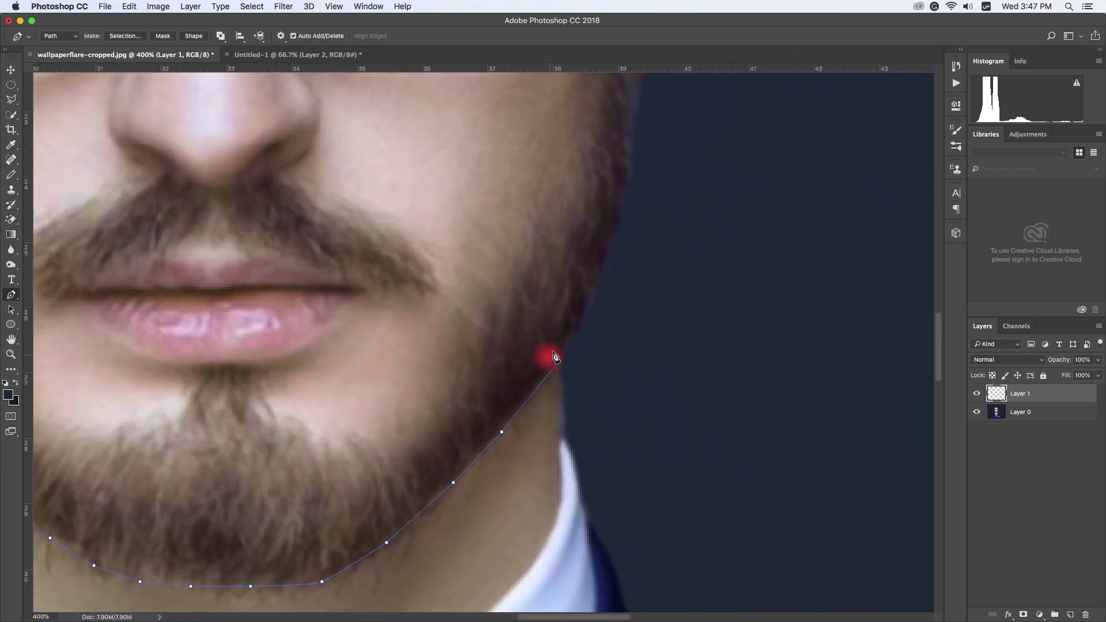
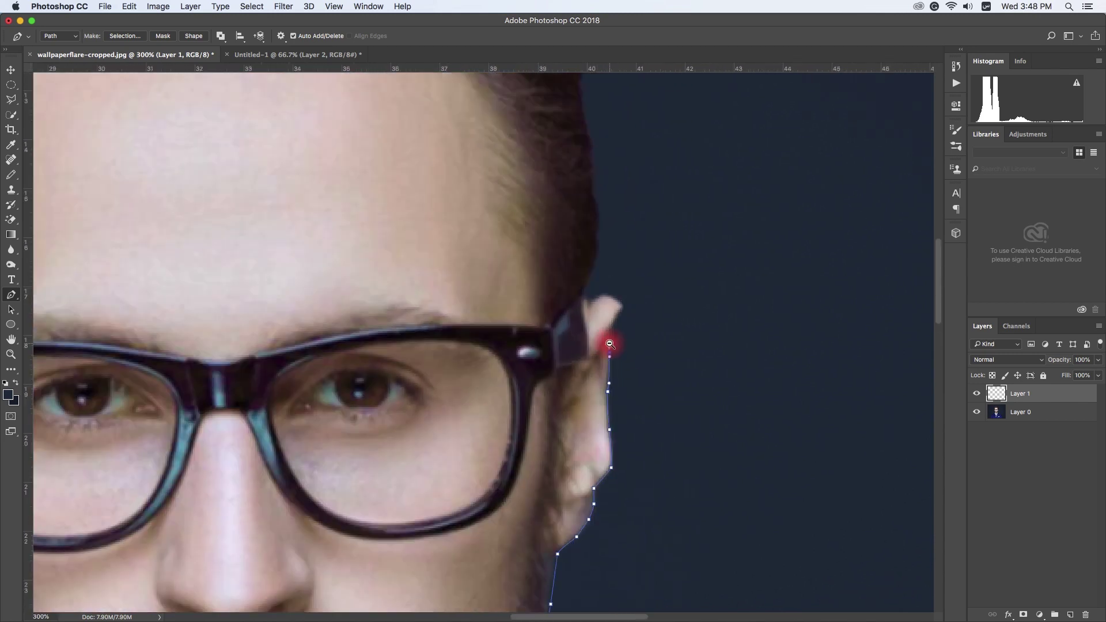
Place Pen anchors from the top of the ear up along the hairline edge.
click(584, 294)
scroll(593, 311, up, 2)
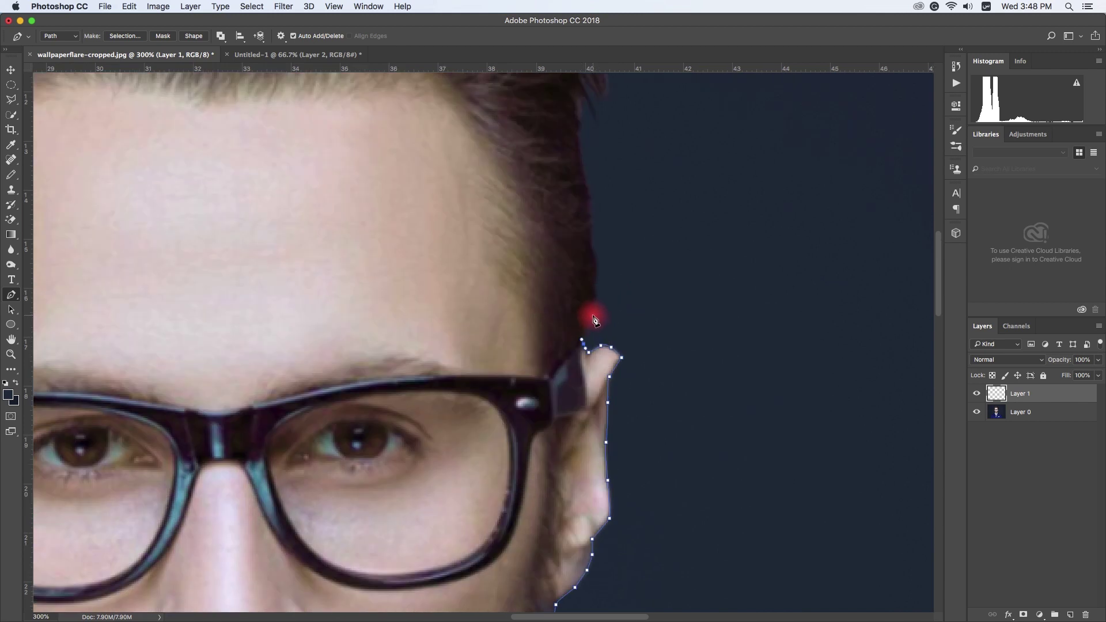
click(597, 266)
scroll(594, 277, up, 4)
click(591, 288)
scroll(588, 311, up, 4)
click(579, 314)
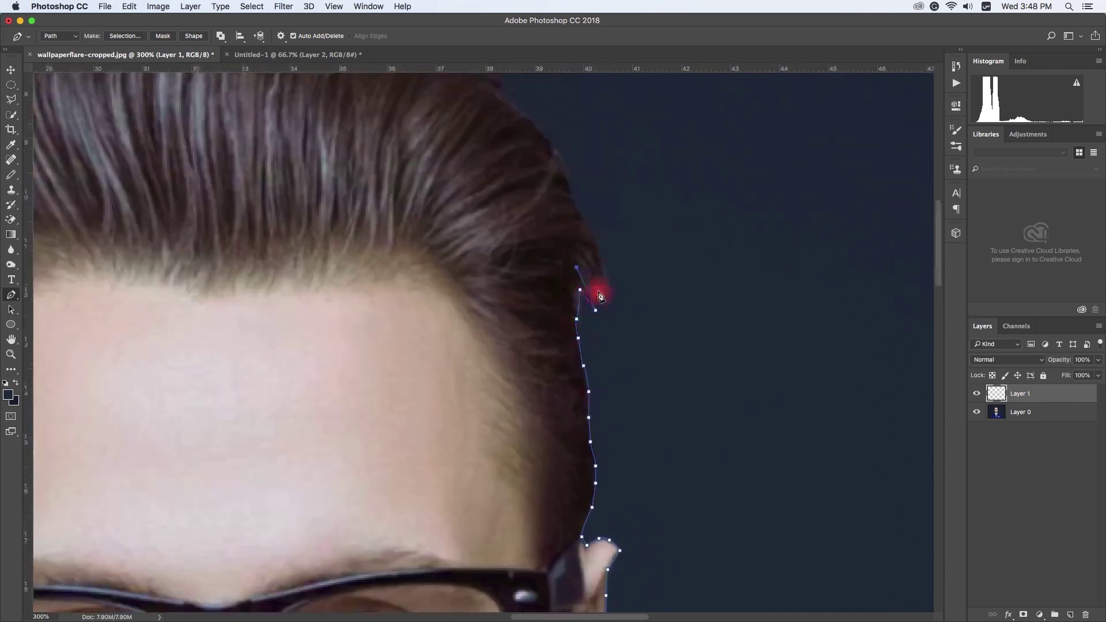
Extend the path up the hair to the top of the head with a curved anchor.
scroll(576, 230, up, 3)
scroll(563, 247, left, 2)
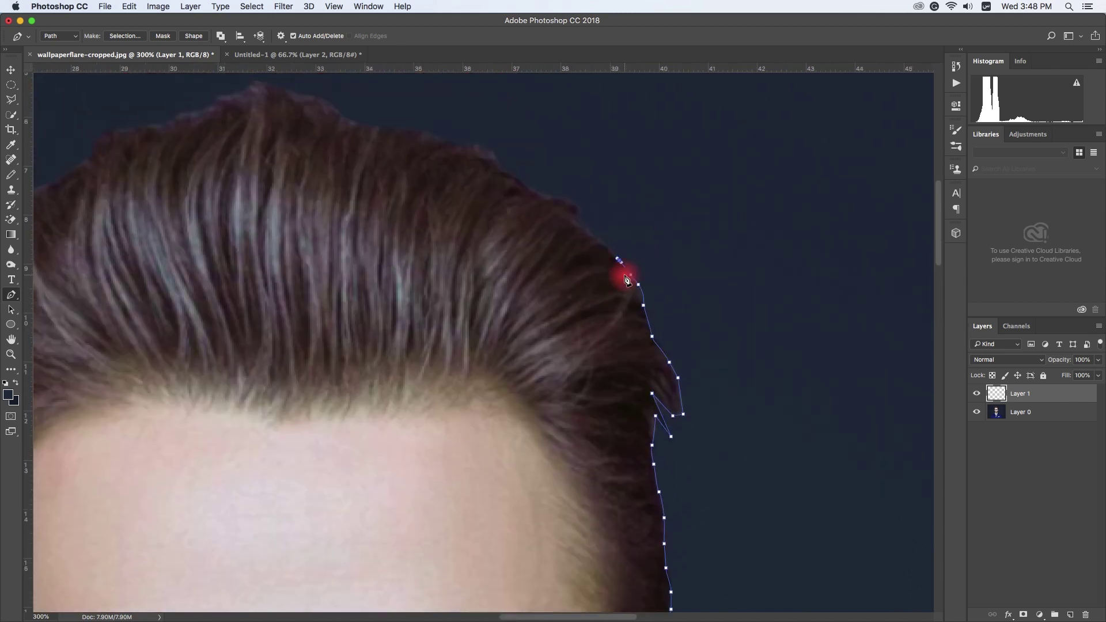
click(637, 283)
click(577, 219)
click(515, 177)
drag(483, 146, 470, 148)
scroll(470, 149, up, 2)
scroll(470, 149, left, 3)
click(452, 163)
scroll(503, 131, left, 3)
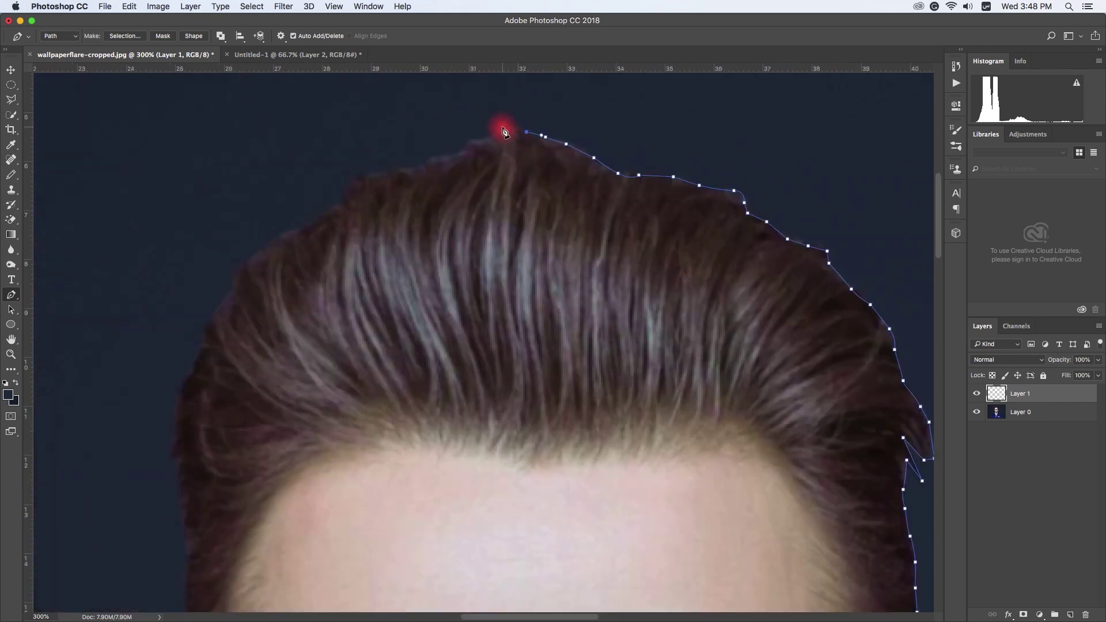
Carry the path down the left side of the hair, curving the left edge.
click(432, 159)
click(387, 172)
click(340, 202)
click(319, 219)
click(304, 225)
drag(291, 234, 447, 190)
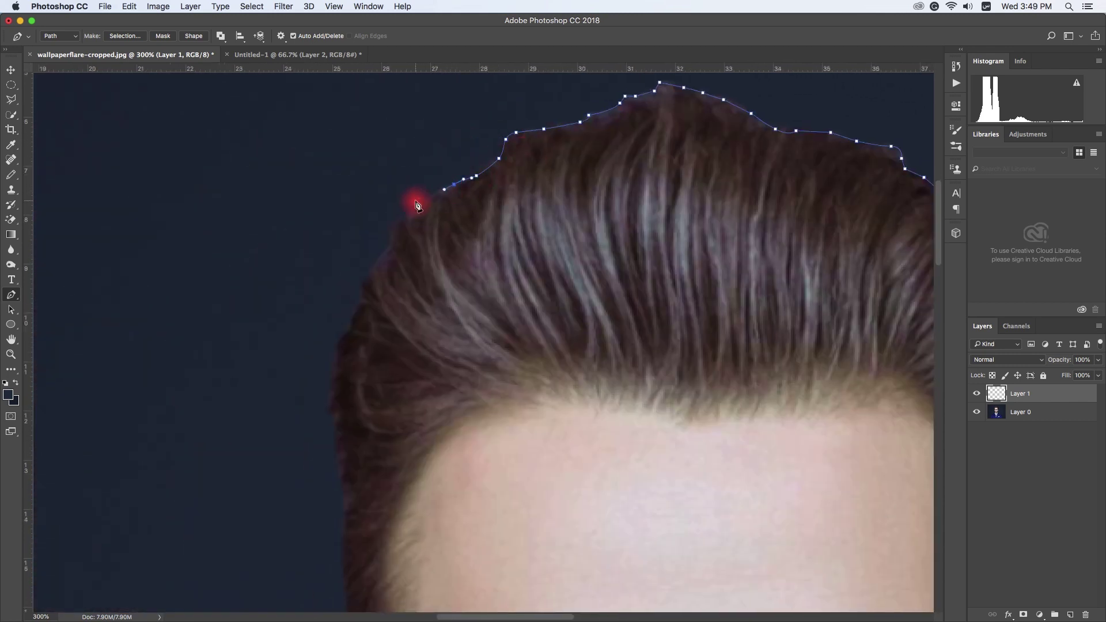
Continue down the left hair edge back toward the ear to close the outline.
scroll(390, 242, down, 2)
click(372, 294)
click(370, 335)
scroll(429, 298, down, 3)
scroll(429, 298, left, 2)
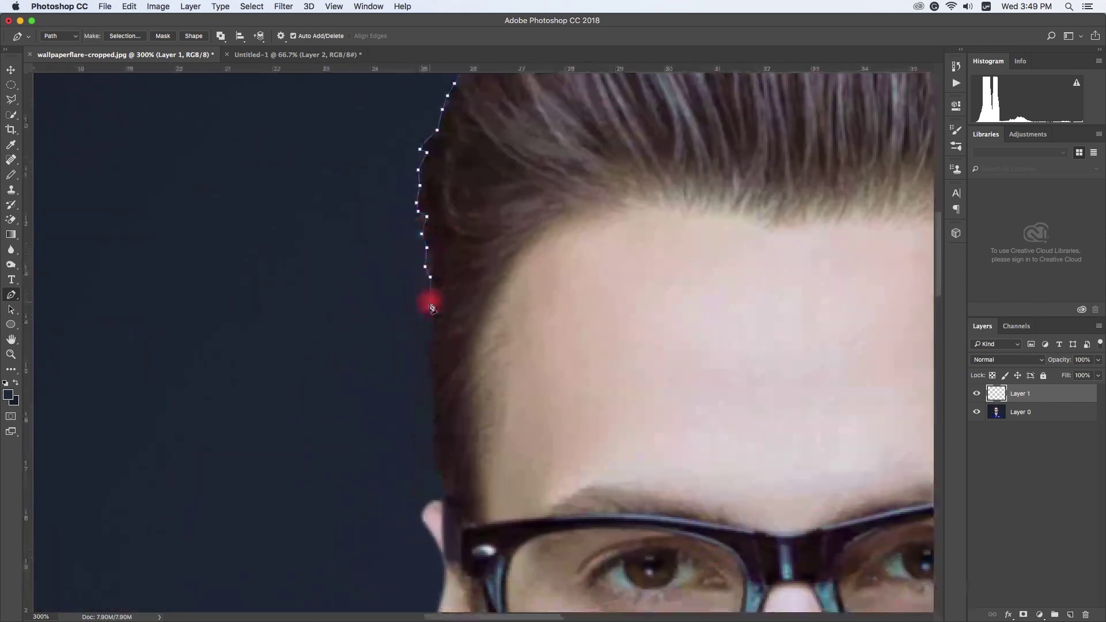
click(434, 327)
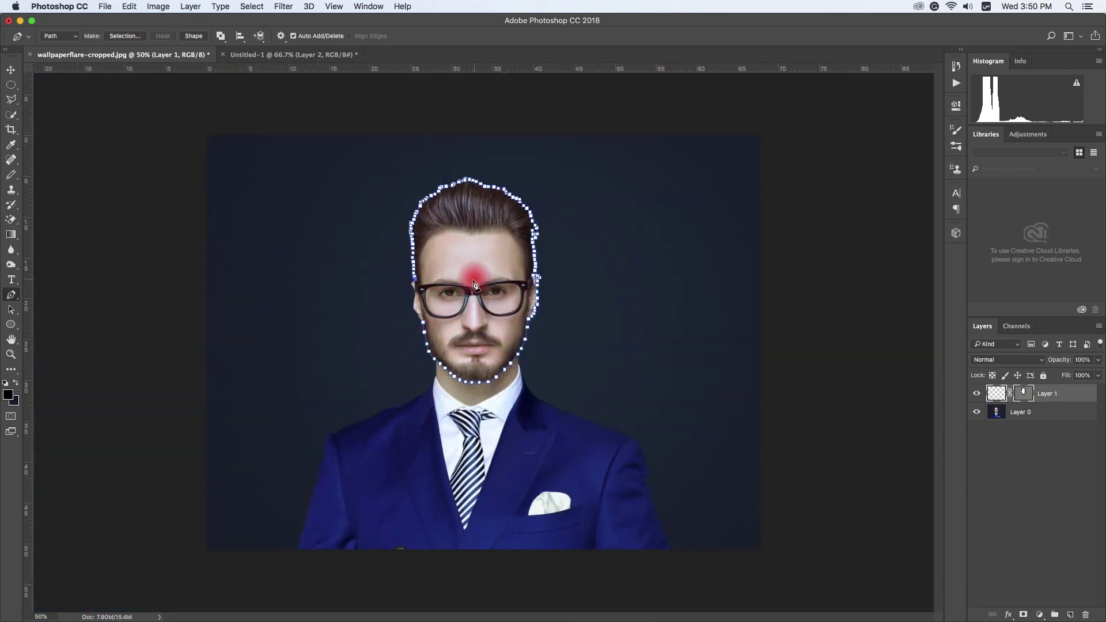
Stroke the head path with a Pencil line, then delete Layer 1's vector mask.
right_click(466, 278)
click(493, 316)
right_click(459, 257)
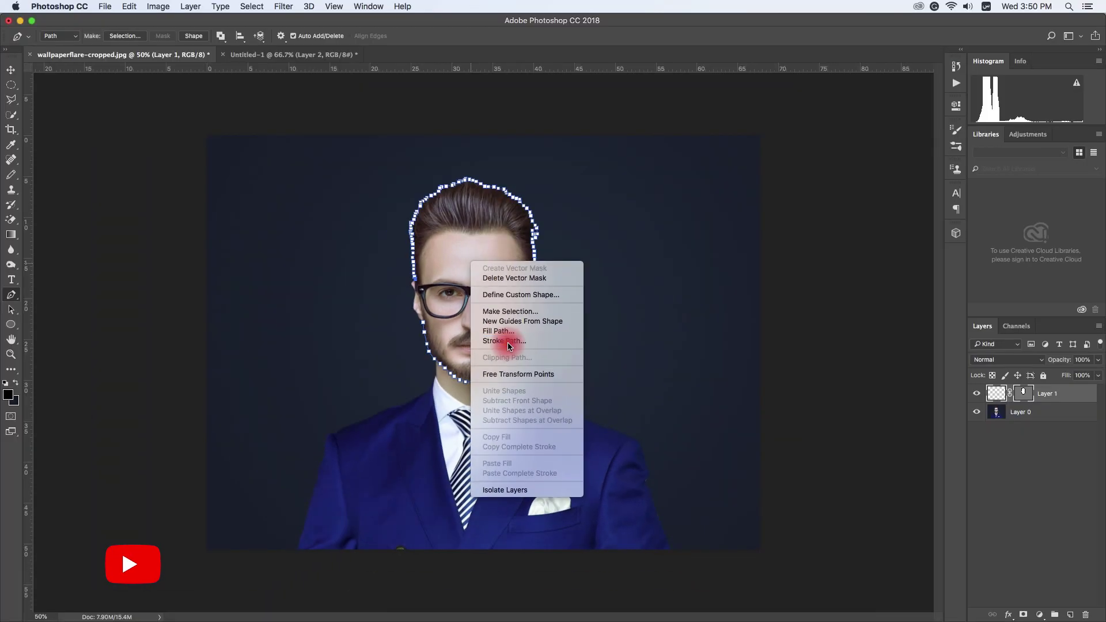
click(462, 247)
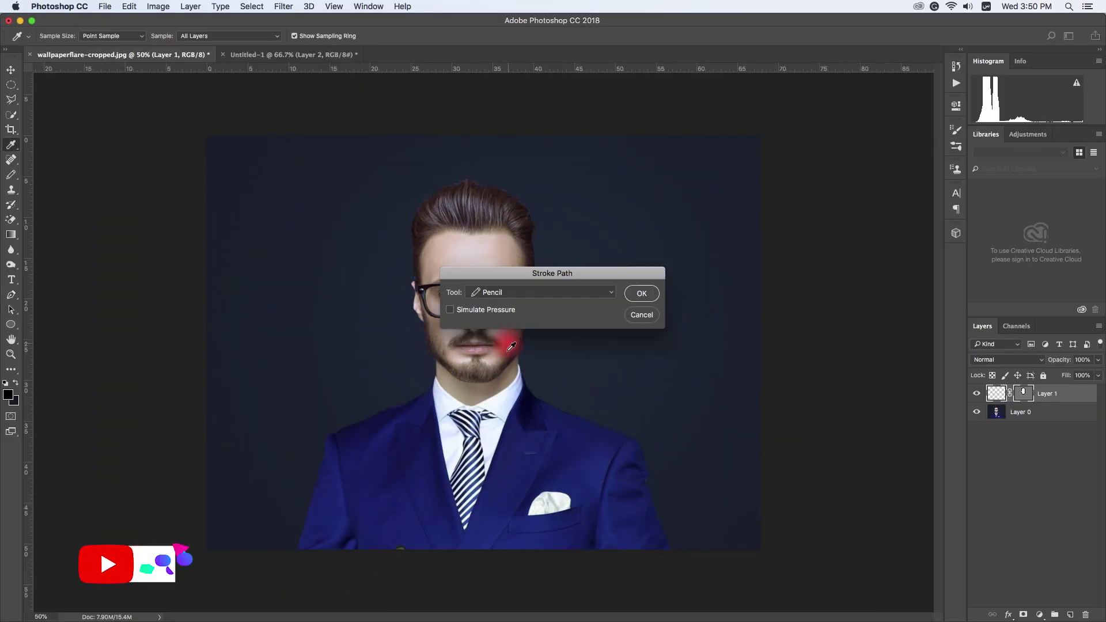
click(514, 297)
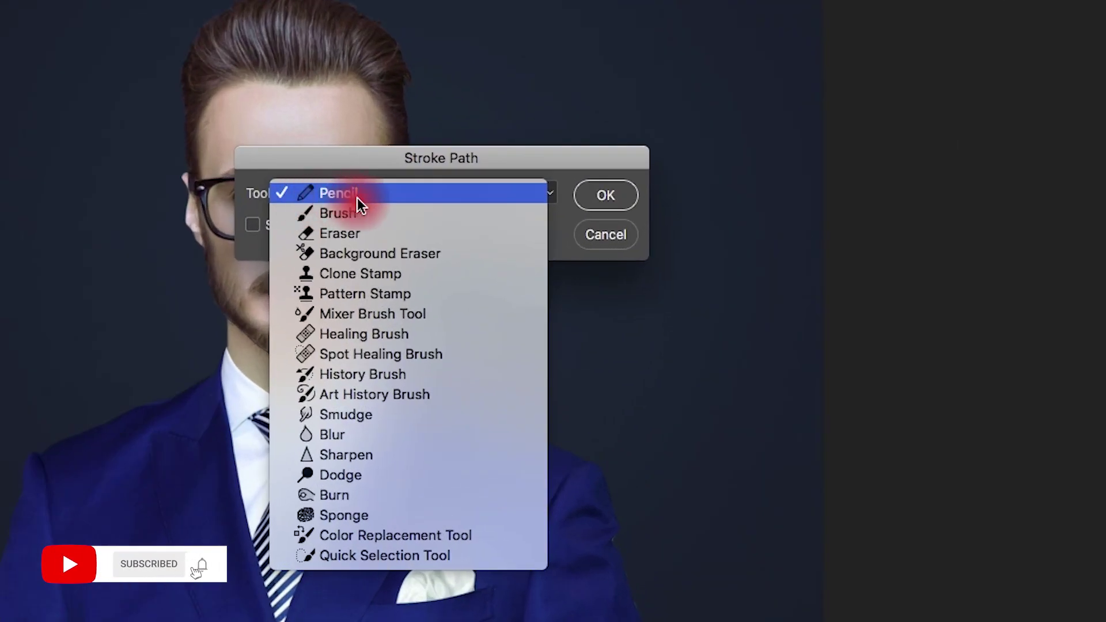
click(339, 196)
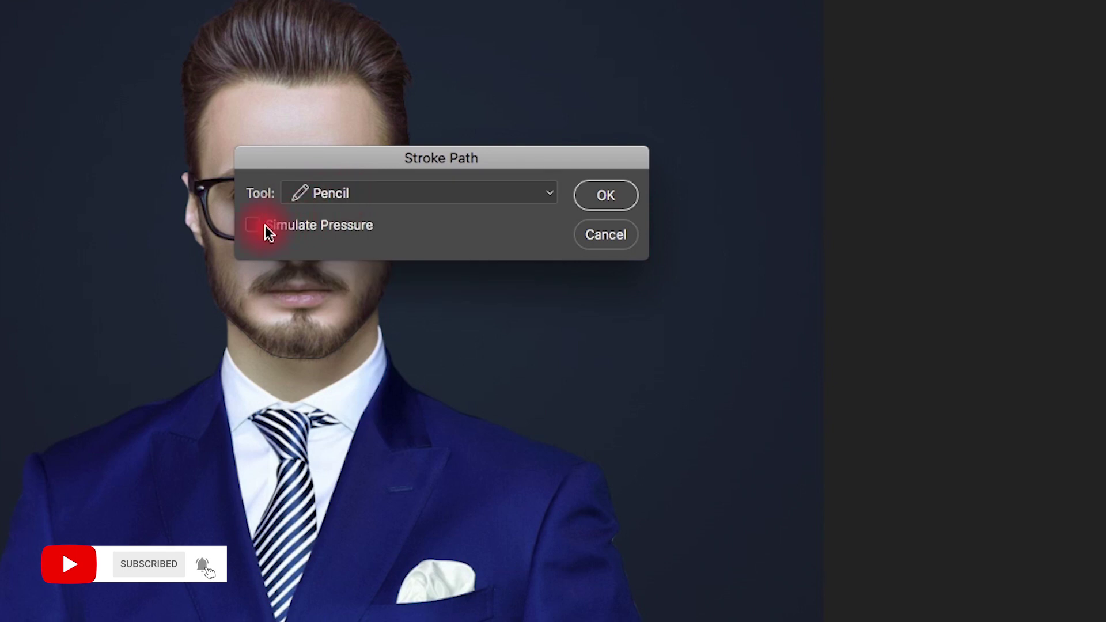
click(605, 196)
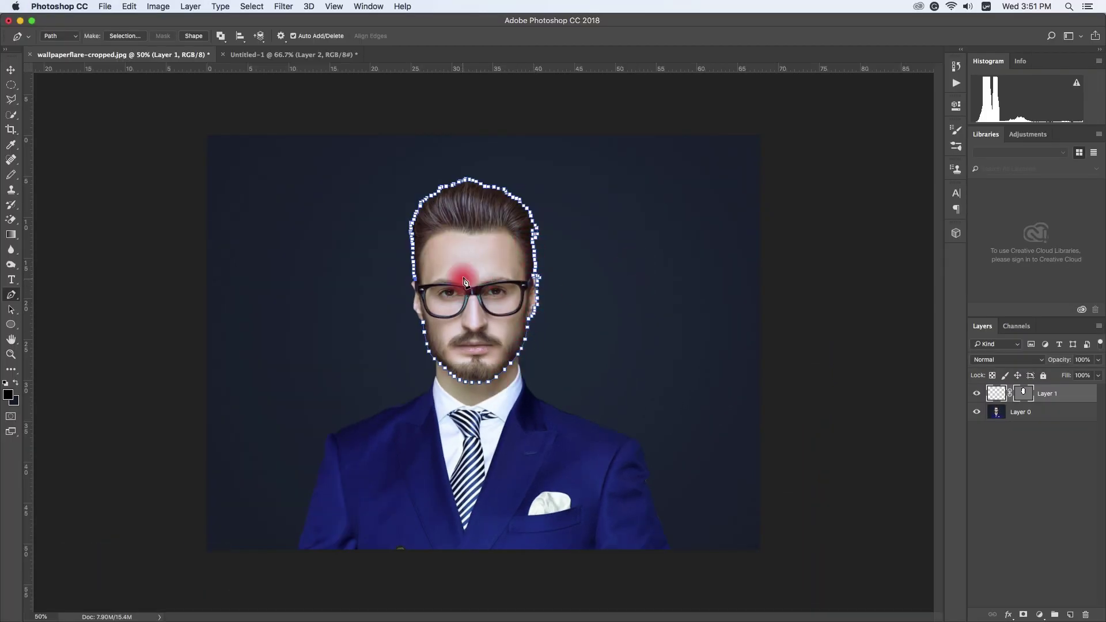
right_click(467, 246)
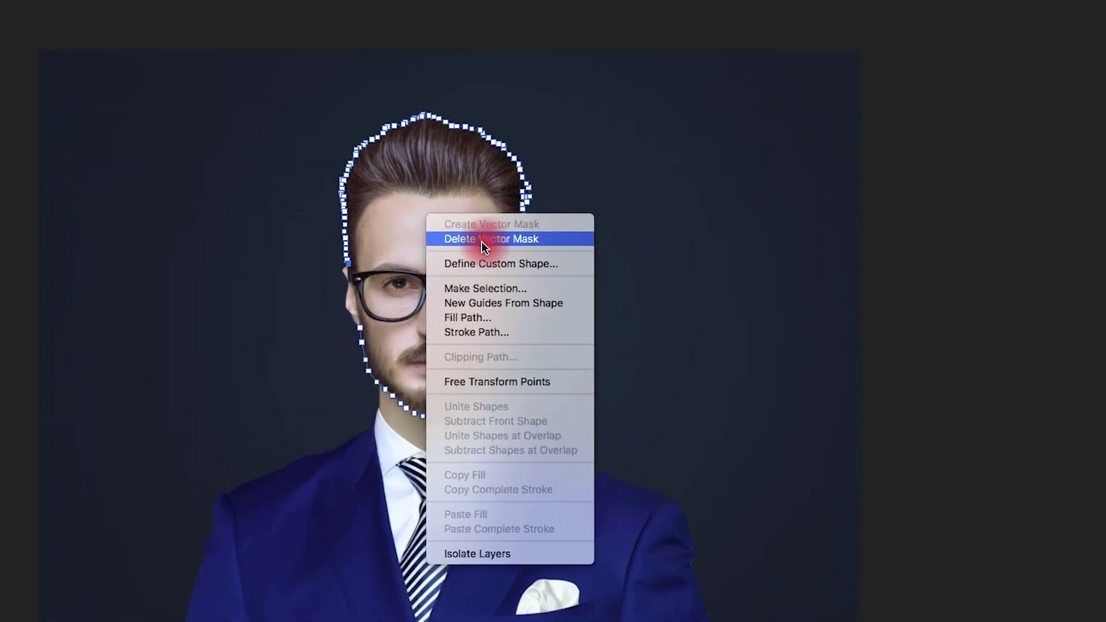
click(482, 245)
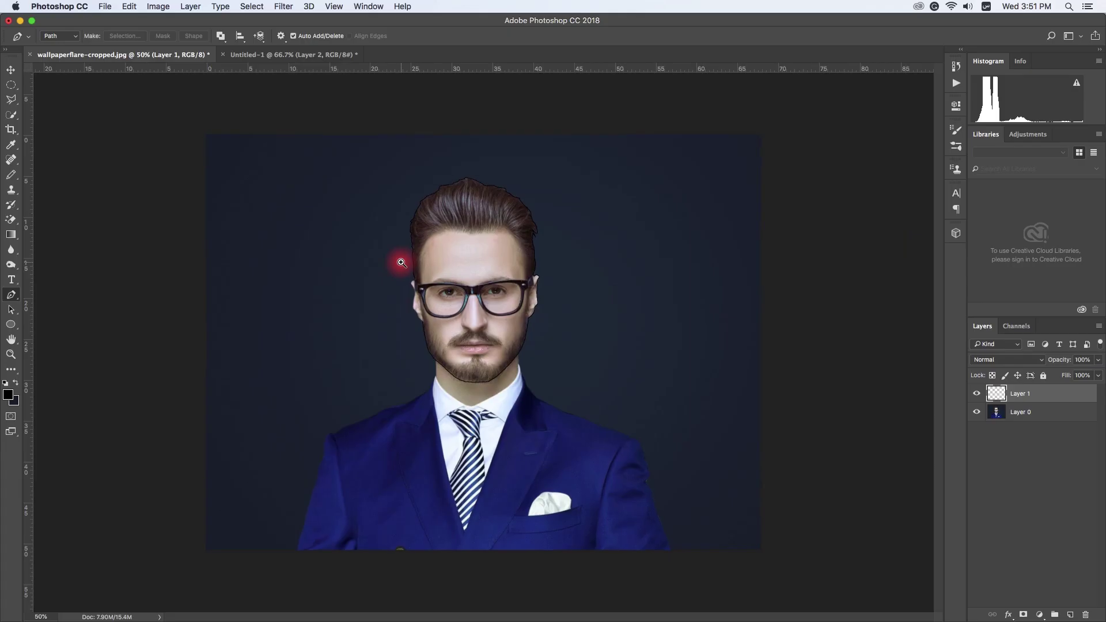
Zoom in on the face and start a path from the head outline toward the glasses.
click(399, 260)
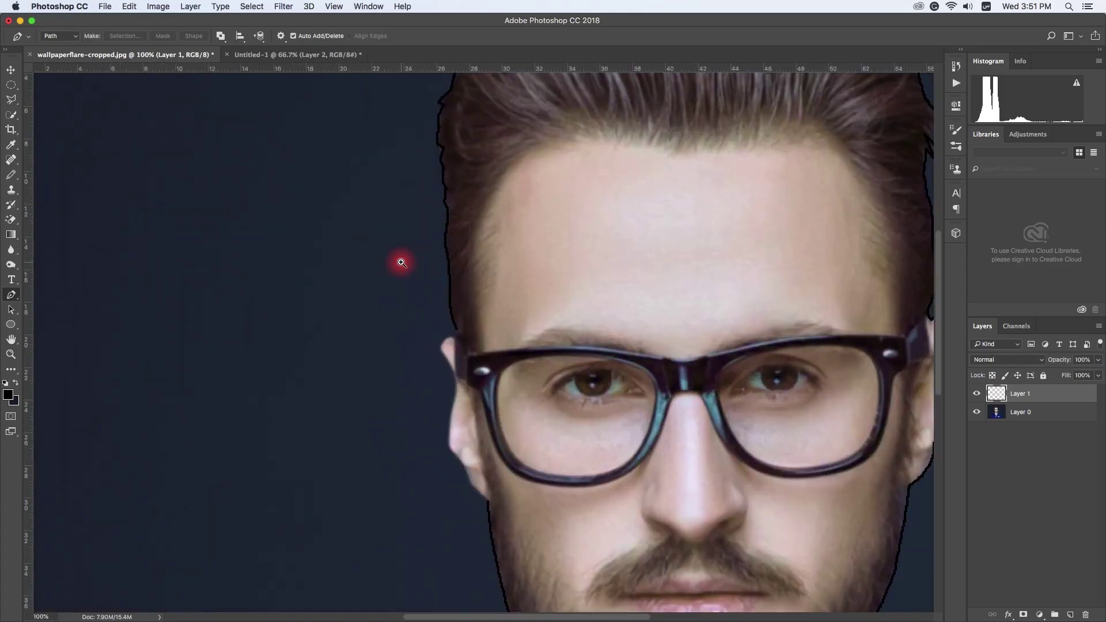
alt+click(461, 291)
alt+click(460, 291)
click(520, 413)
mouse_move(527, 437)
mouse_down()
mouse_move(459, 343)
mouse_move(371, 403)
mouse_move(383, 412)
mouse_up()
click(475, 378)
click(409, 340)
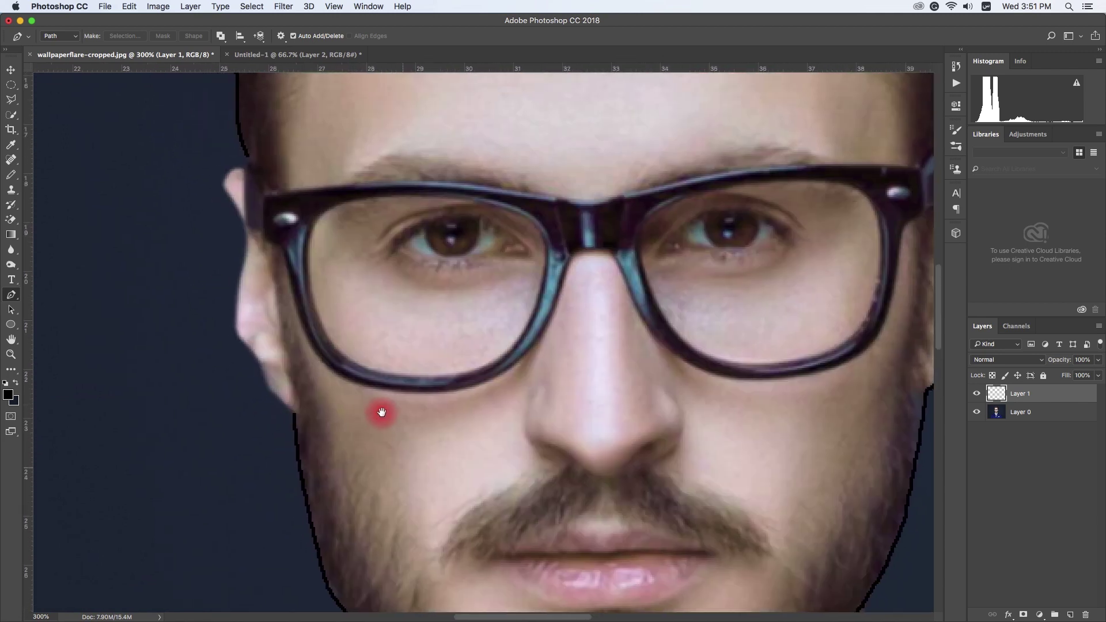
drag(353, 336, 466, 372)
scroll(422, 347, up, 2)
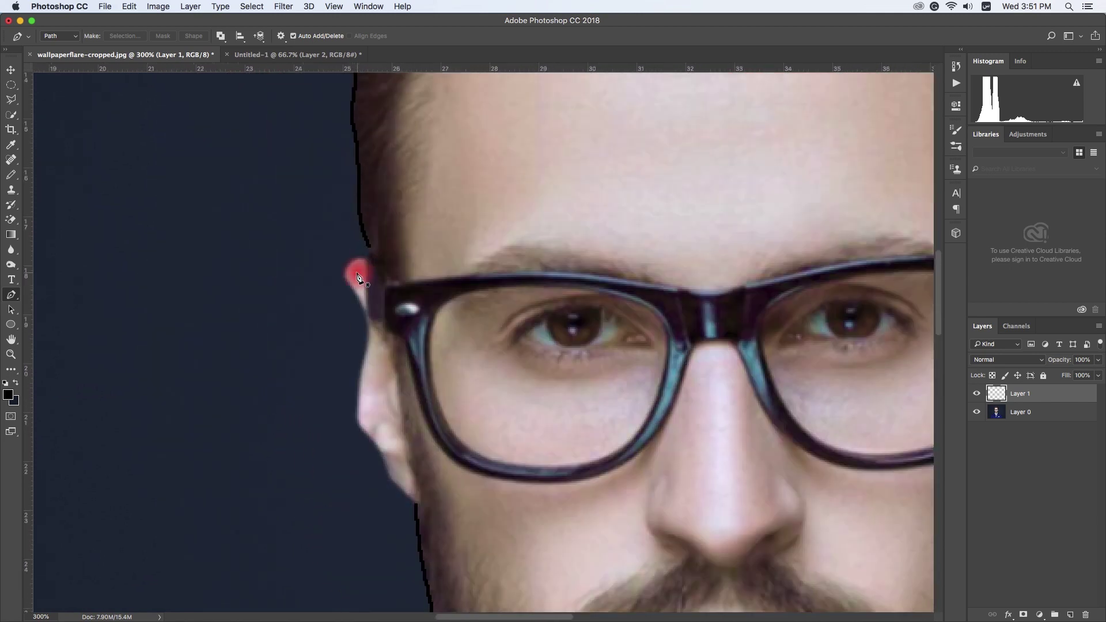
click(380, 254)
click(380, 271)
click(398, 289)
click(423, 289)
Trace the path up the left temple and along the hairline with a curved anchor.
scroll(409, 256, up, 5)
click(396, 386)
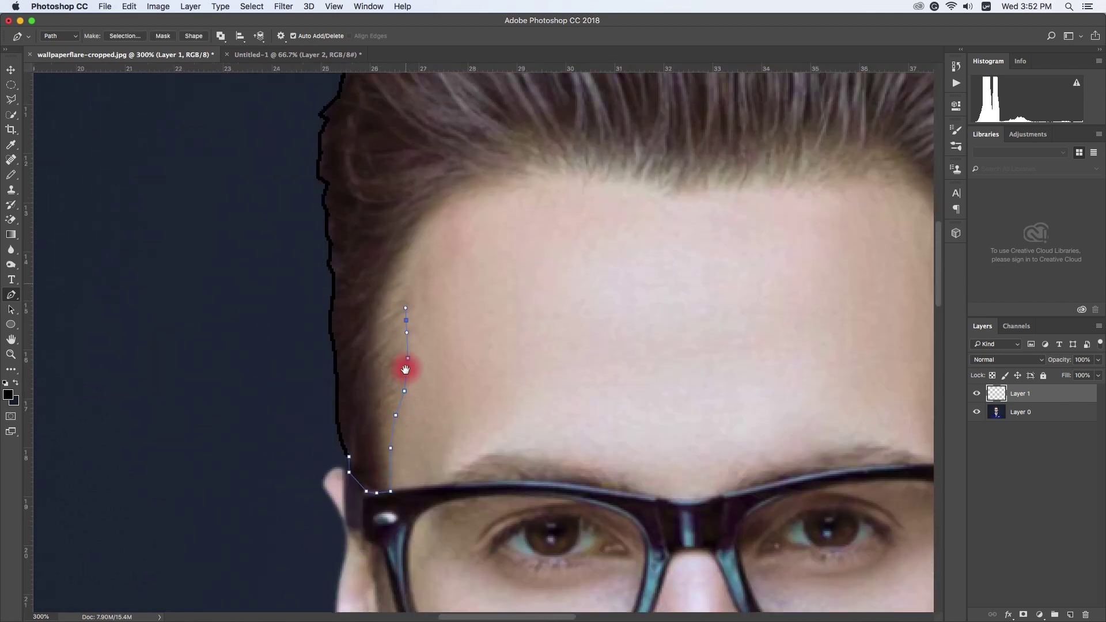
scroll(402, 367, up, 3)
click(457, 296)
scroll(457, 296, right, 5)
click(469, 267)
drag(420, 263, 434, 261)
click(487, 261)
scroll(523, 236, down, 2)
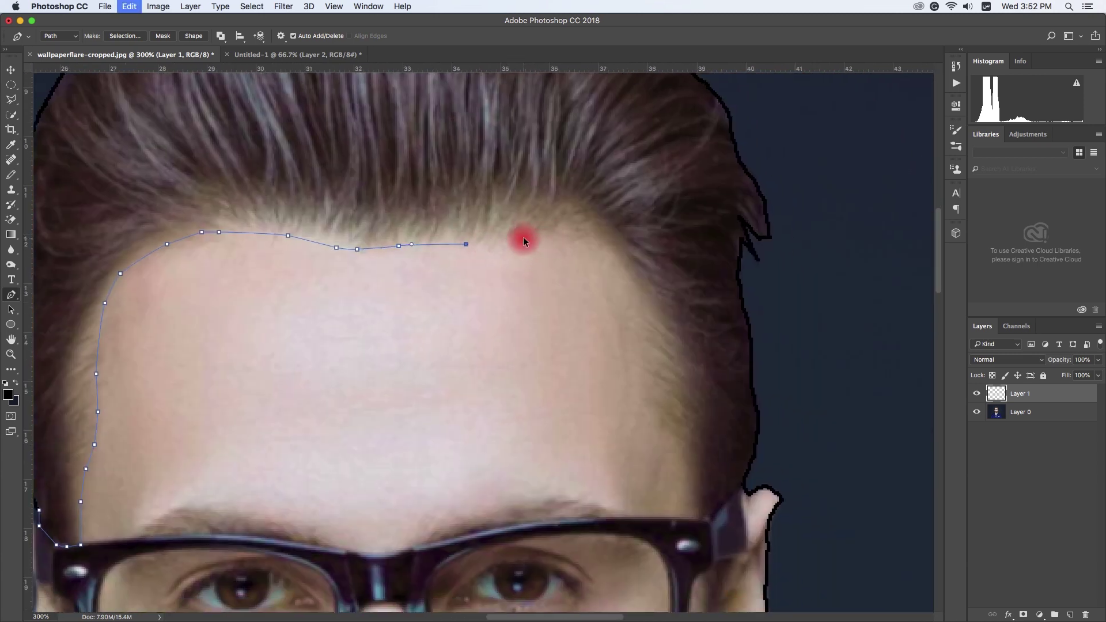
Continue across the forehead hairline and down the right temple, ending above the glasses.
click(585, 254)
scroll(588, 255, down, 3)
click(629, 259)
click(633, 284)
click(644, 309)
click(671, 330)
click(678, 342)
click(681, 352)
scroll(685, 334, down, 2)
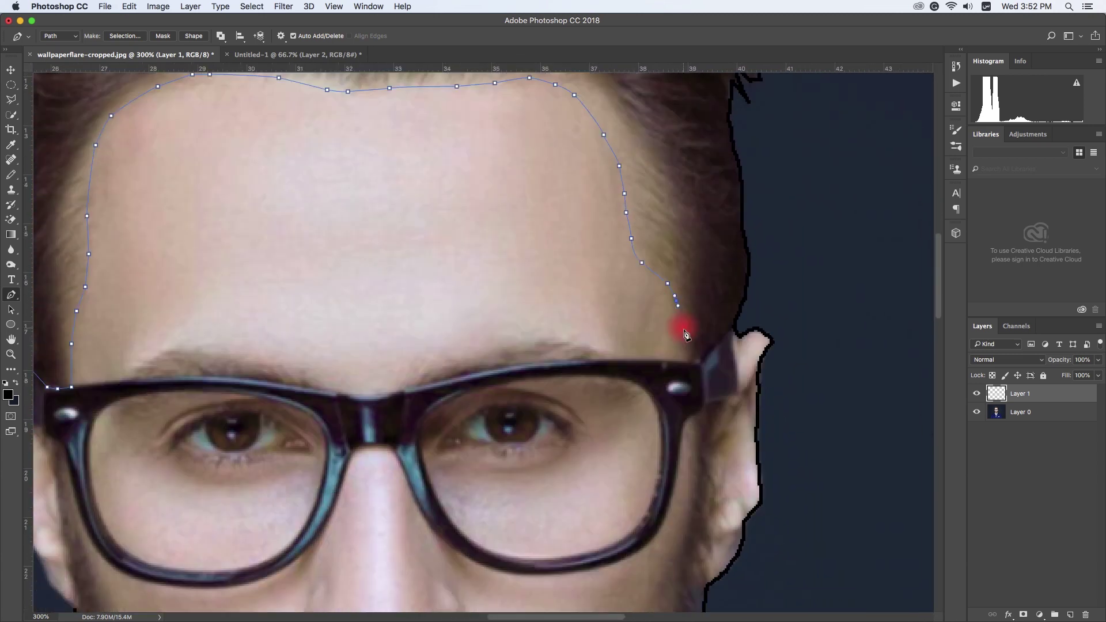
key(super+0)
Stroke the hairline path with the Pencil.
right_click(534, 328)
click(637, 292)
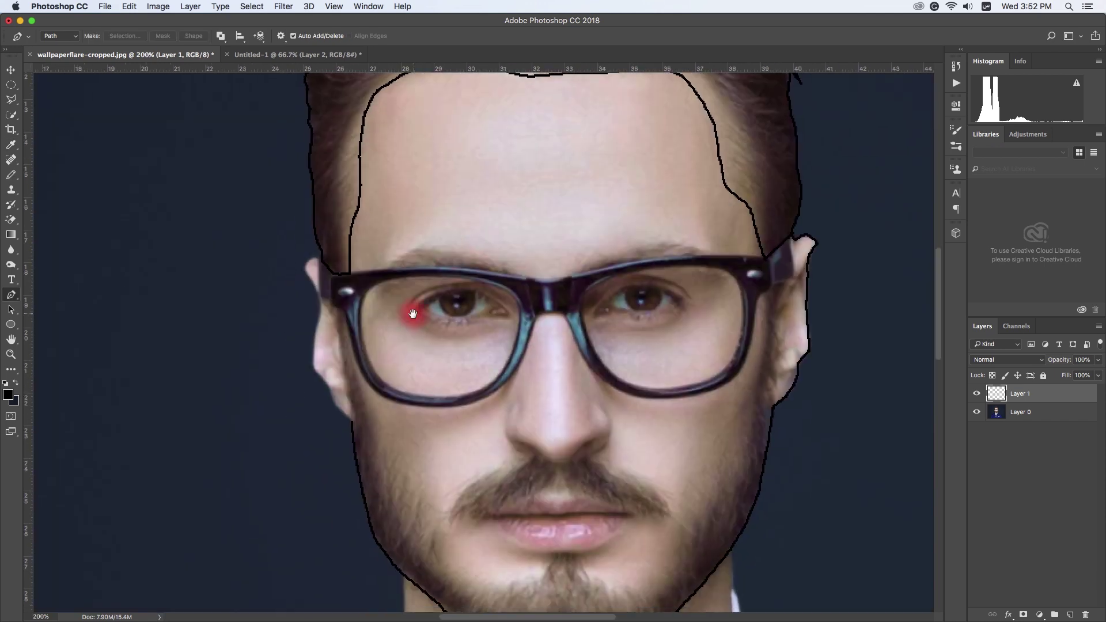
scroll(369, 237, up, 3)
Draw a Pen path around the left ear down to the jaw.
click(365, 227)
click(356, 223)
click(357, 327)
scroll(357, 327, down, 2)
click(320, 307)
click(337, 341)
click(351, 370)
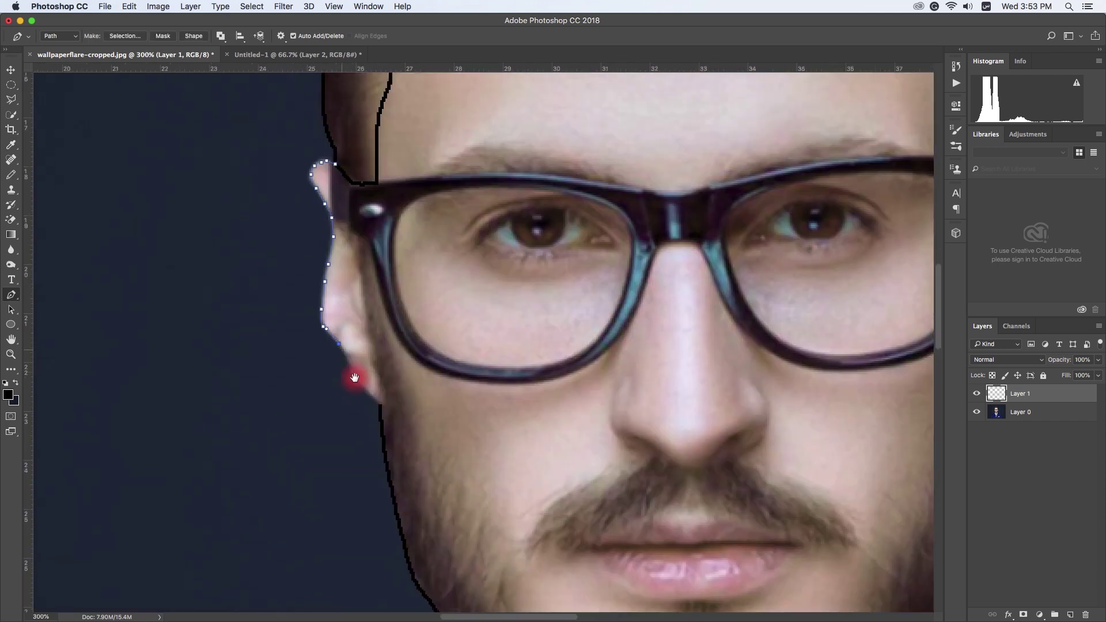
click(374, 397)
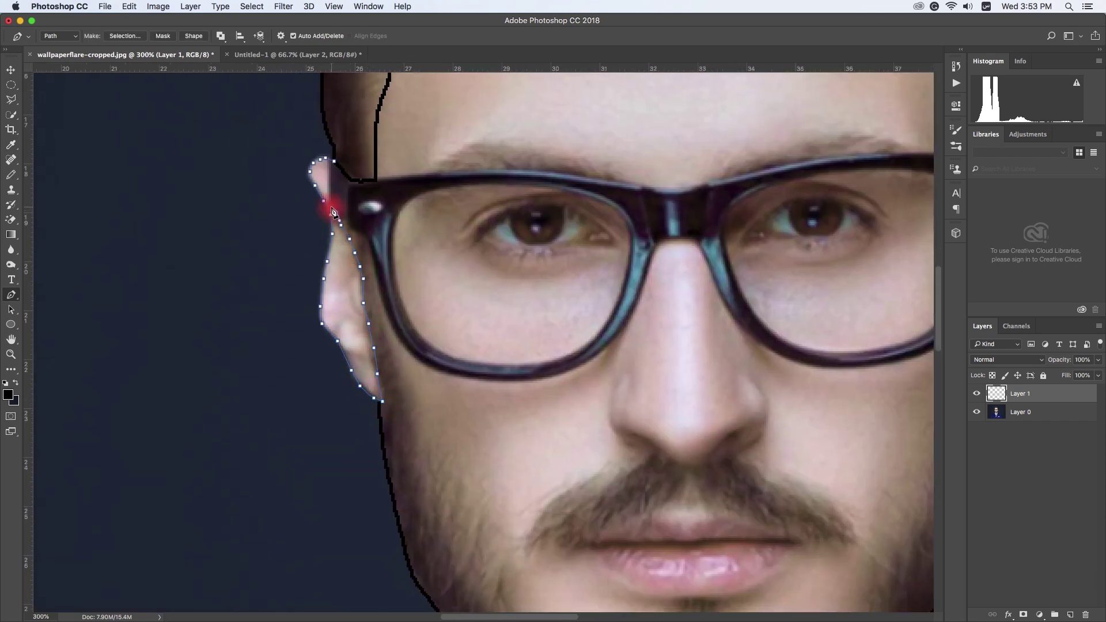
Stroke the ear path with the Pencil and check the result near the ear.
right_click(355, 248)
click(382, 279)
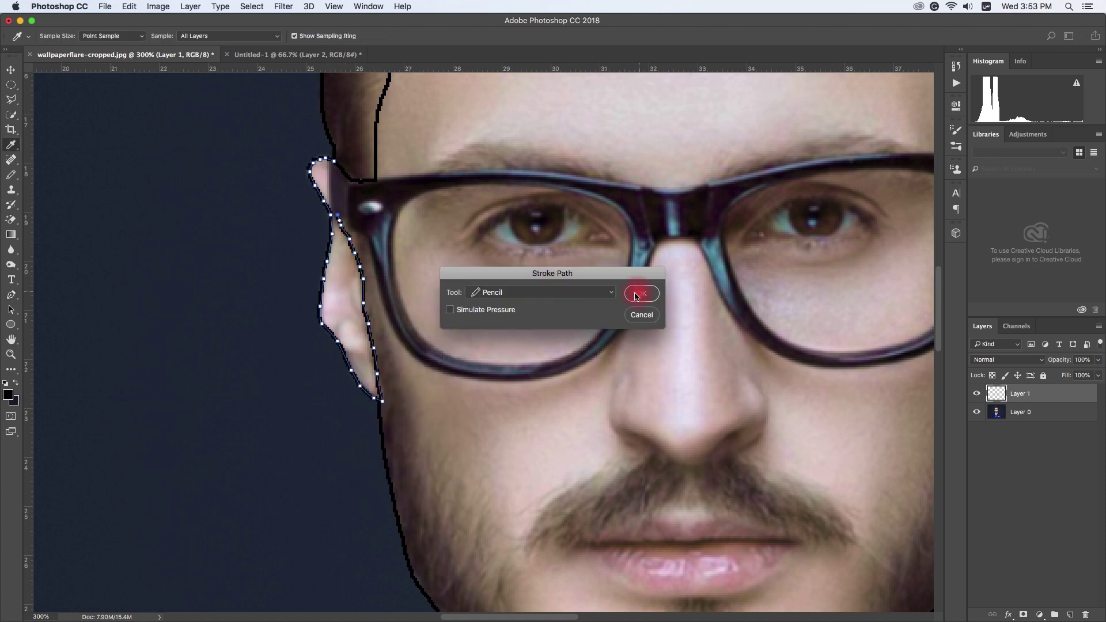
click(642, 289)
key(super+minus)
key(super+minus)
click(384, 296)
right_click(366, 294)
Stroke the current ear path with the Pencil.
key(Escape)
key(super+minus)
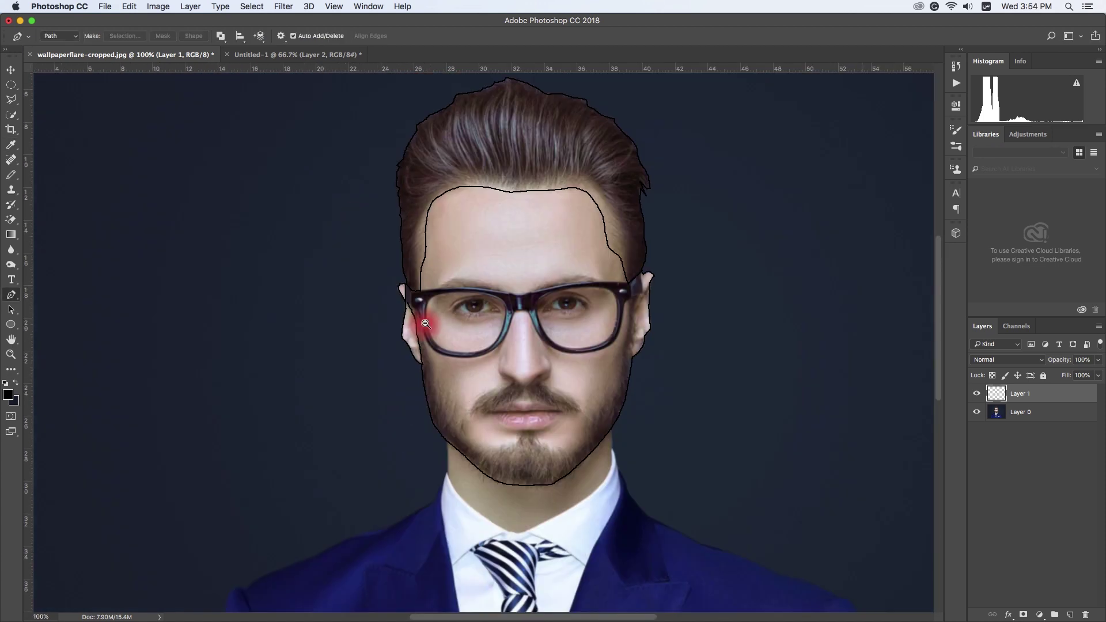
key(super+equal)
right_click(325, 337)
click(387, 363)
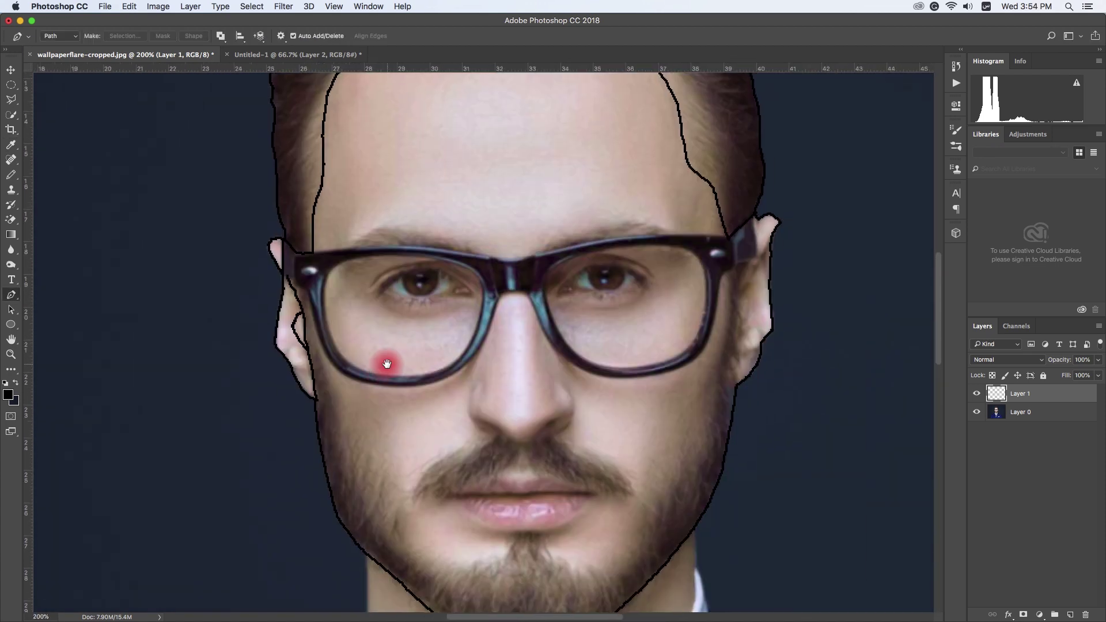
key(Return)
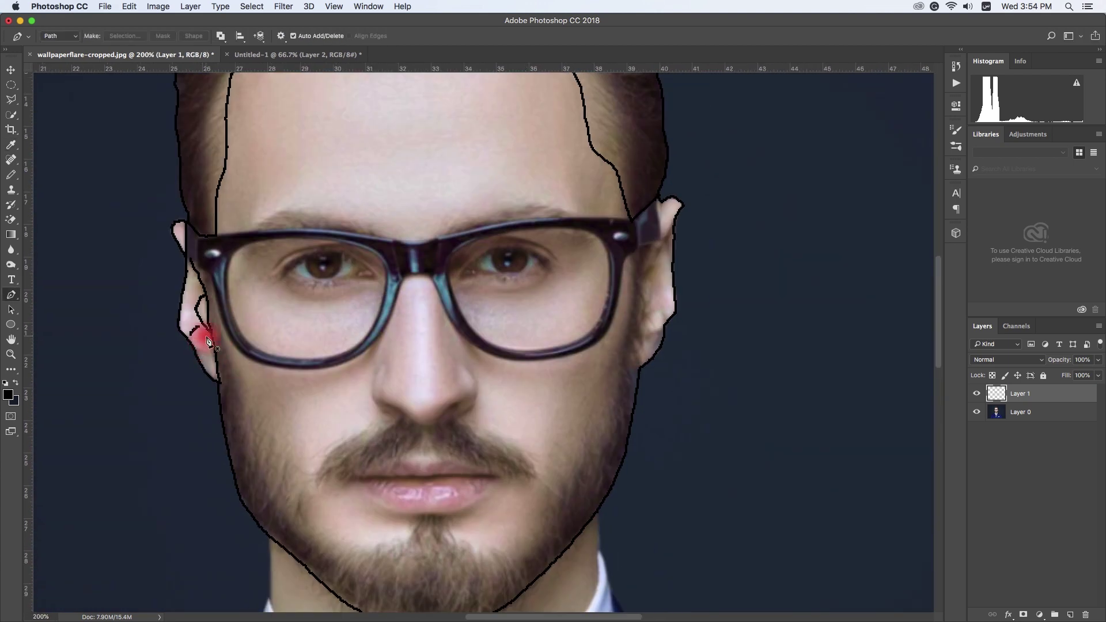
Begin the left ear's inner fold and delete an unwanted path near the right ear.
click(191, 324)
key(super+minus)
key(super+equal)
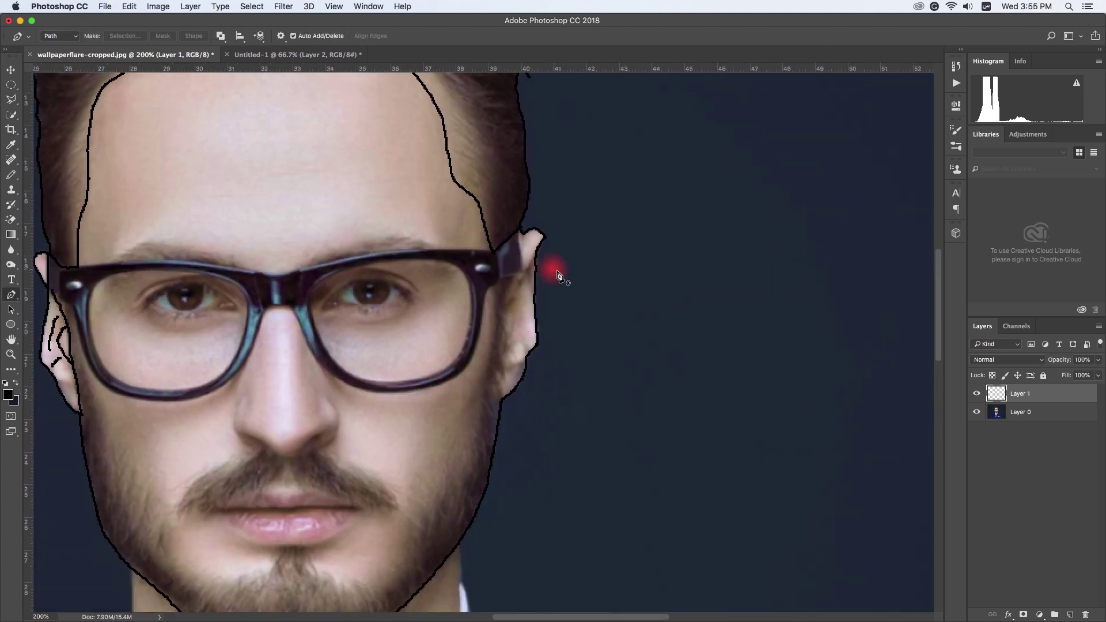
right_click(511, 315)
key(super+minus)
key(super+equal)
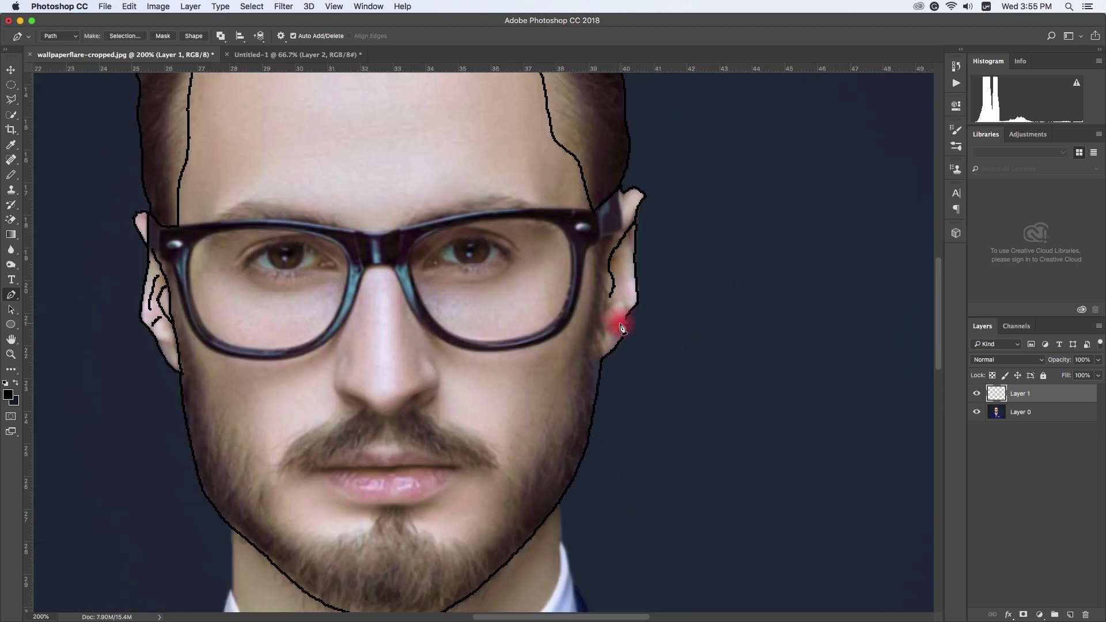
right_click(610, 311)
click(583, 323)
Draw a curved inner-fold line inside the right ear.
click(620, 258)
drag(623, 282, 625, 298)
key(super+minus)
key(super+minus)
key(super+equal)
key(super+equal)
key(super+equal)
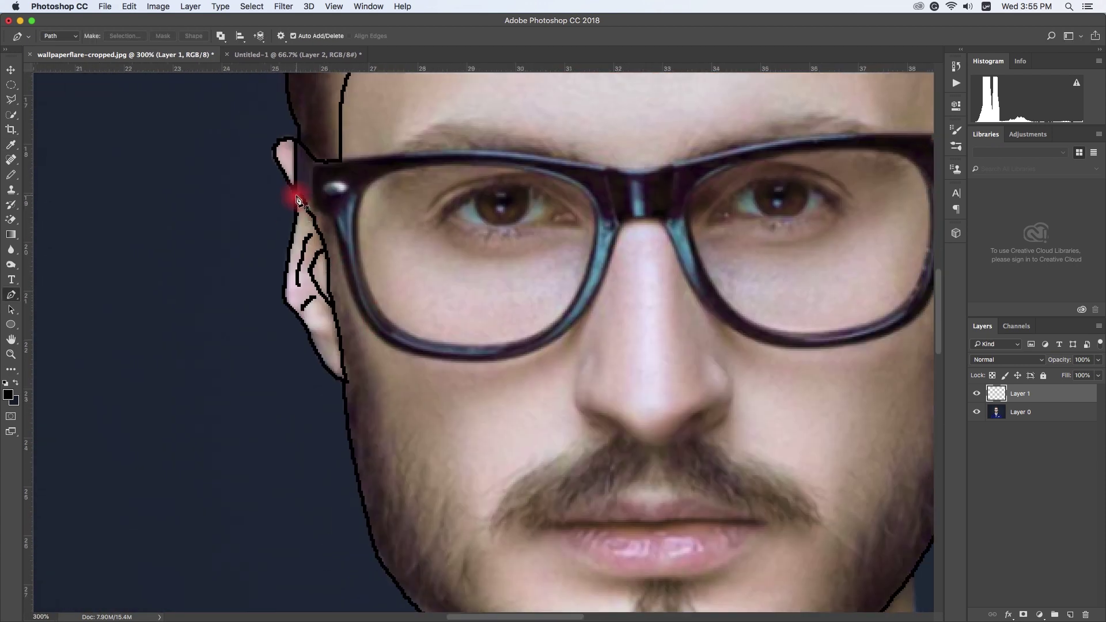
Pen-trace the lower rim of the left lens up over the nose bridge.
scroll(355, 306, down, 1)
scroll(355, 305, right, 1)
click(331, 286)
click(347, 307)
click(368, 315)
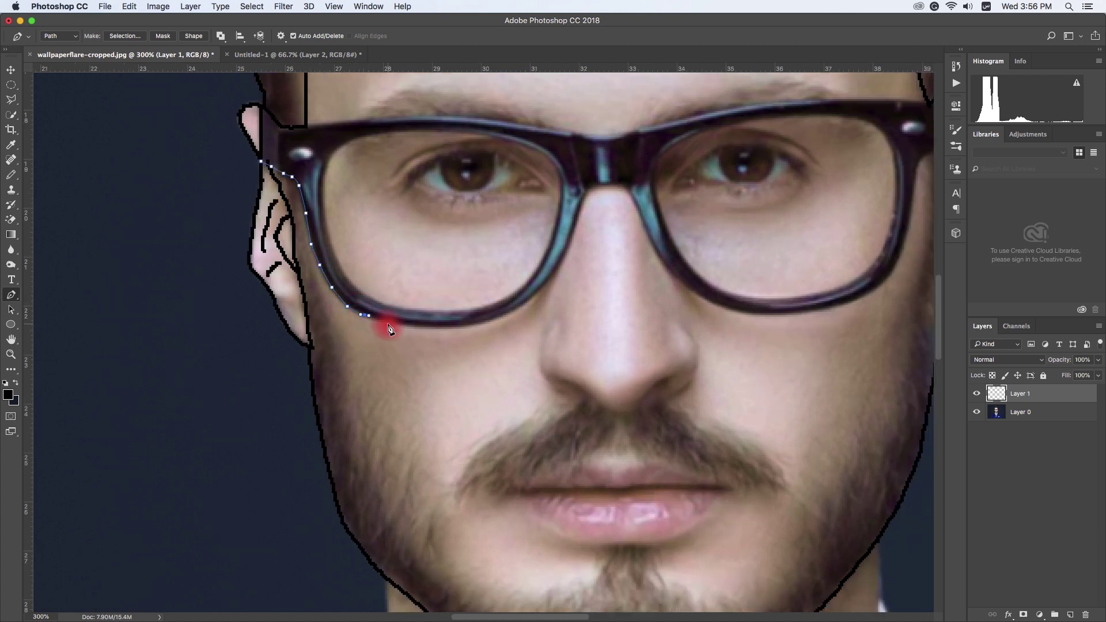
click(498, 324)
scroll(499, 326, right, 1)
click(527, 281)
click(555, 209)
Continue the glasses path onto the right lens and around its lower rim.
click(590, 208)
scroll(484, 306, right, 5)
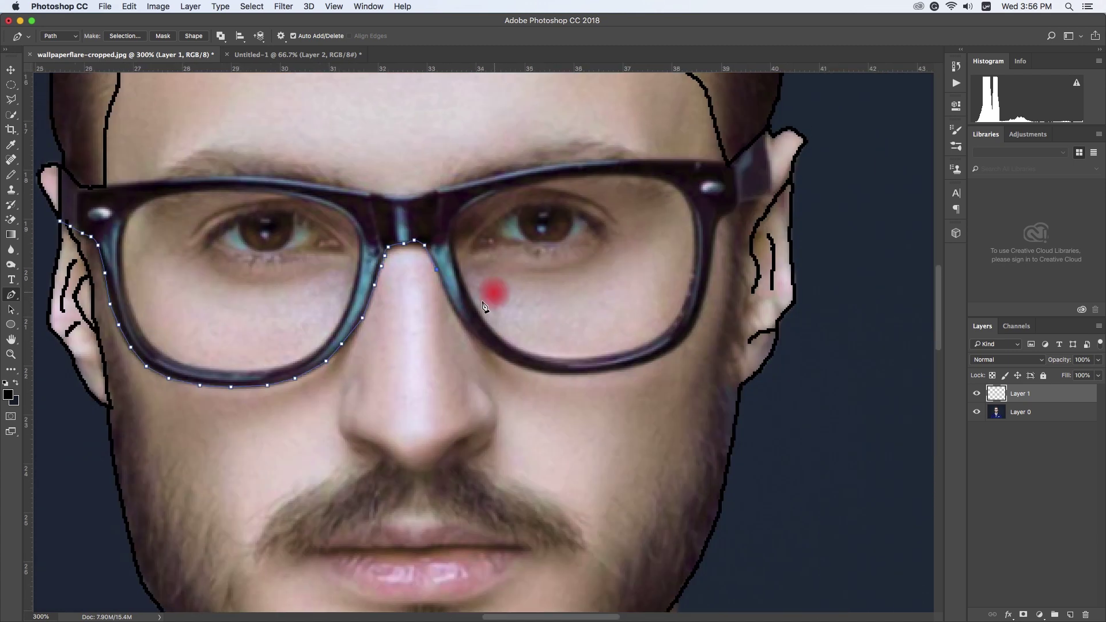
click(453, 306)
click(473, 335)
click(489, 351)
click(508, 360)
scroll(507, 360, right, 2)
scroll(614, 351, right, 3)
scroll(614, 350, up, 1)
click(517, 377)
click(539, 371)
click(556, 357)
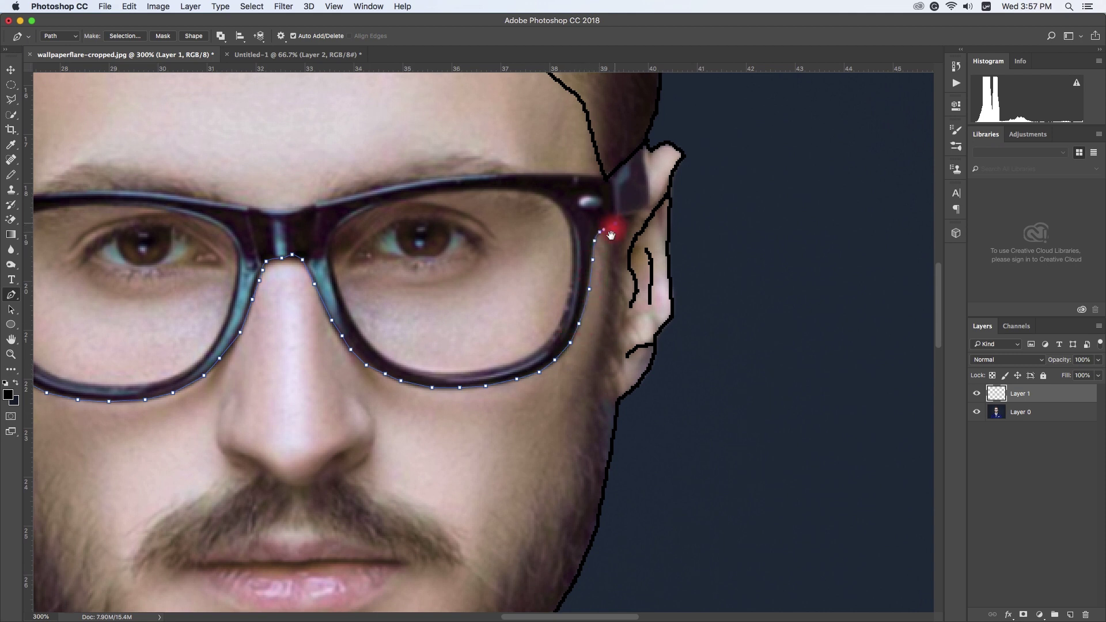
Stroke the lower glasses outline path in black.
scroll(602, 247, up, 2)
right_click(592, 284)
click(610, 345)
Pen-trace the top of the right rim and across the glasses bridge.
click(675, 269)
click(663, 266)
click(627, 266)
click(605, 266)
click(574, 266)
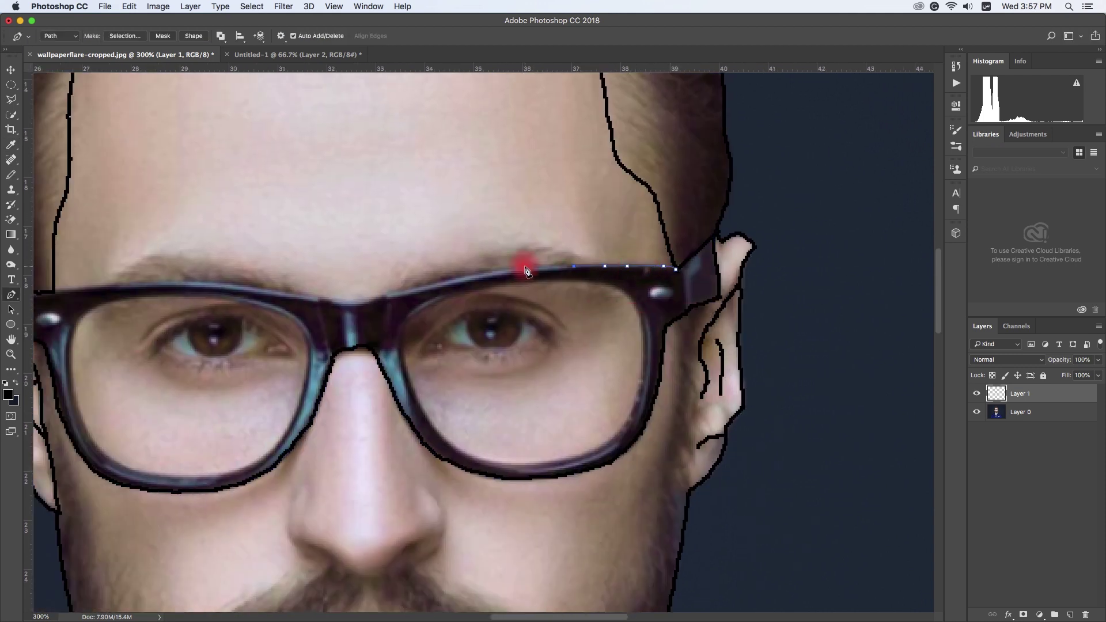
click(404, 292)
click(386, 296)
click(359, 302)
click(324, 298)
click(311, 298)
Finish the top rim path along the left lens to the frame corner and stroke it black.
scroll(312, 298, left, 5)
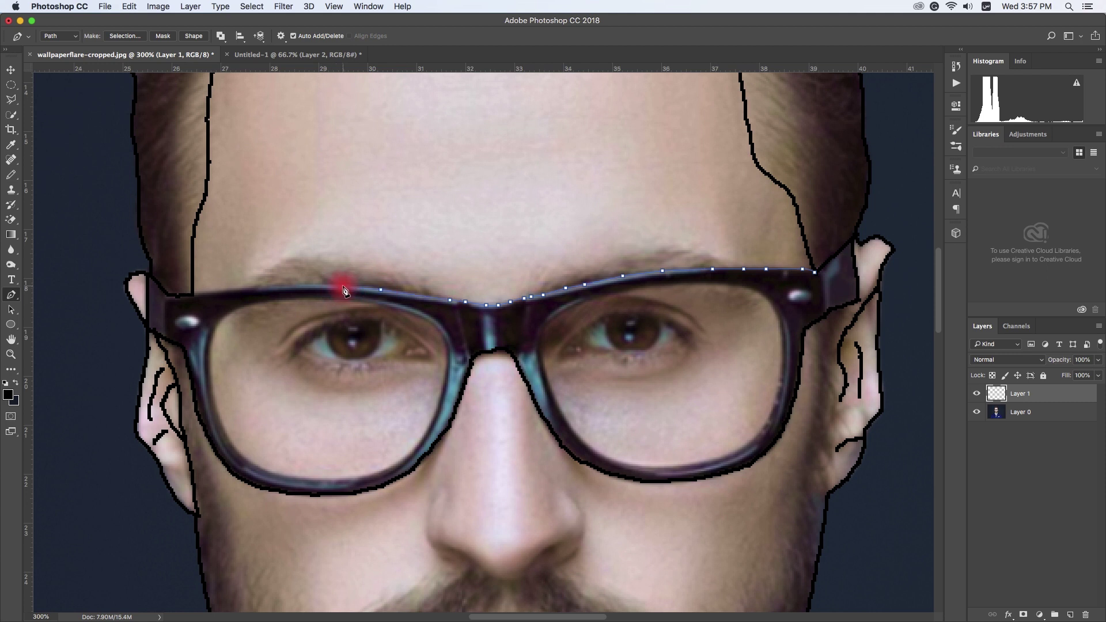
scroll(343, 290, left, 3)
click(367, 282)
click(342, 284)
click(297, 288)
click(261, 297)
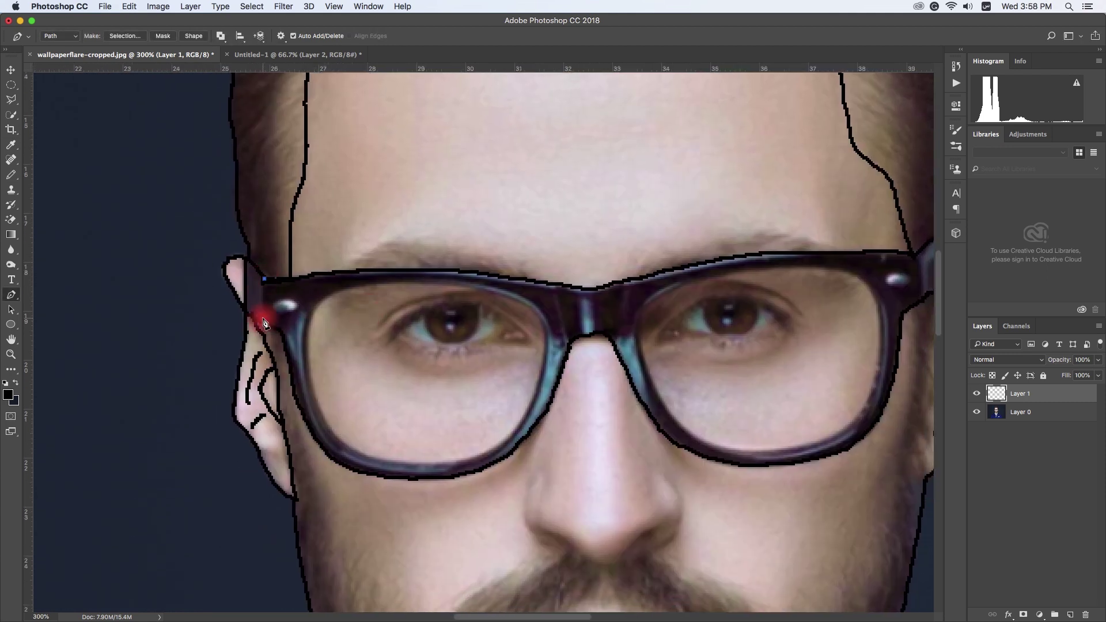
right_click(291, 312)
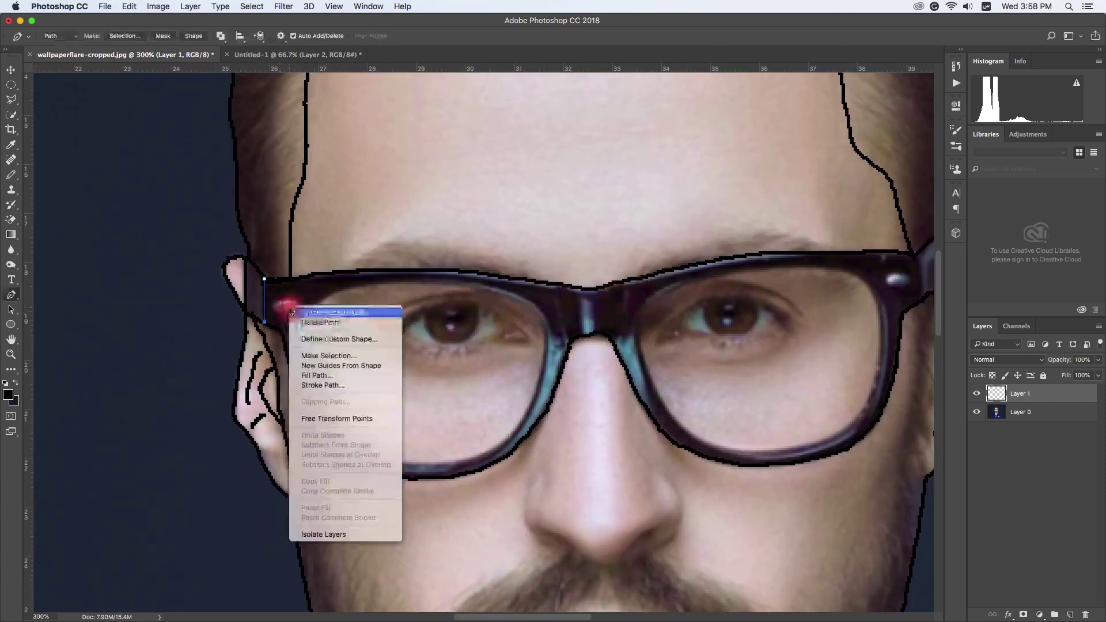
click(632, 315)
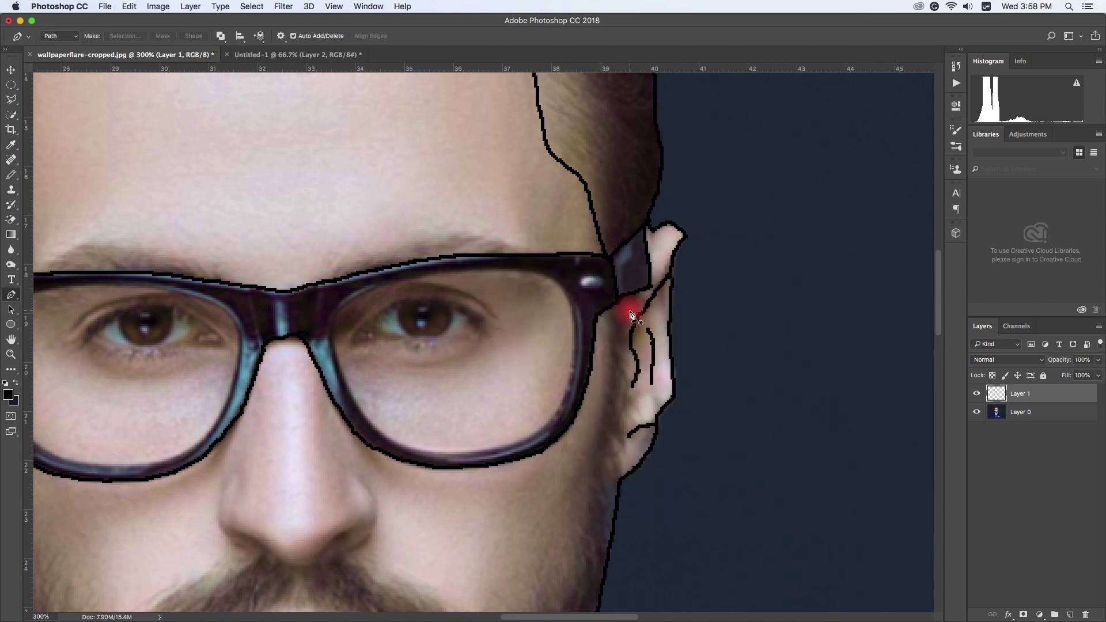
Fill the small hinge rivet highlight shapes with white.
right_click(605, 288)
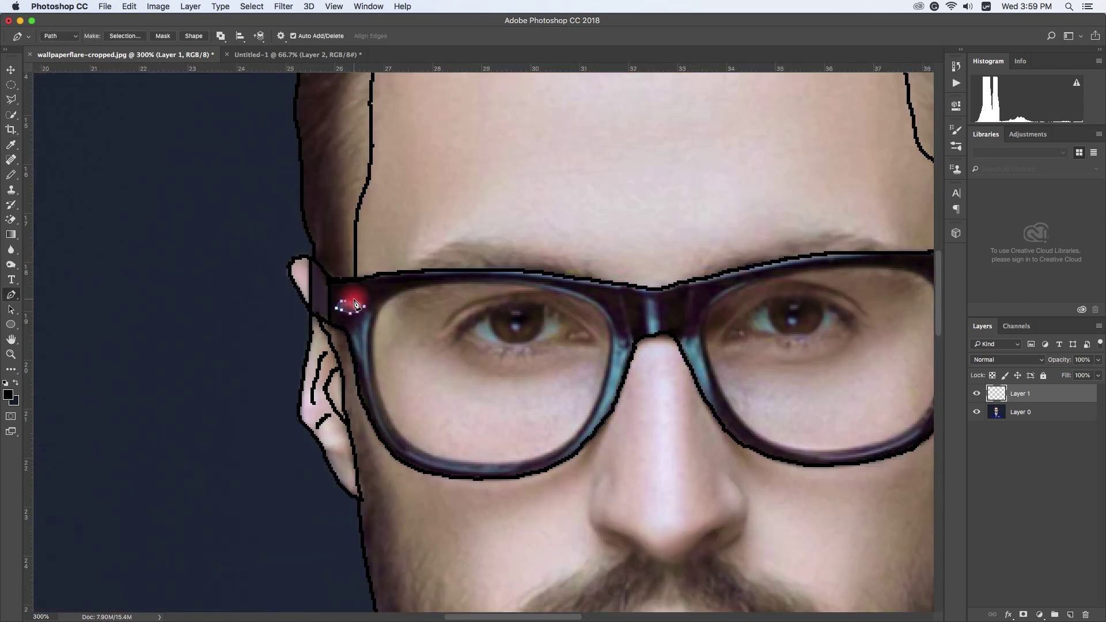
right_click(355, 304)
click(380, 371)
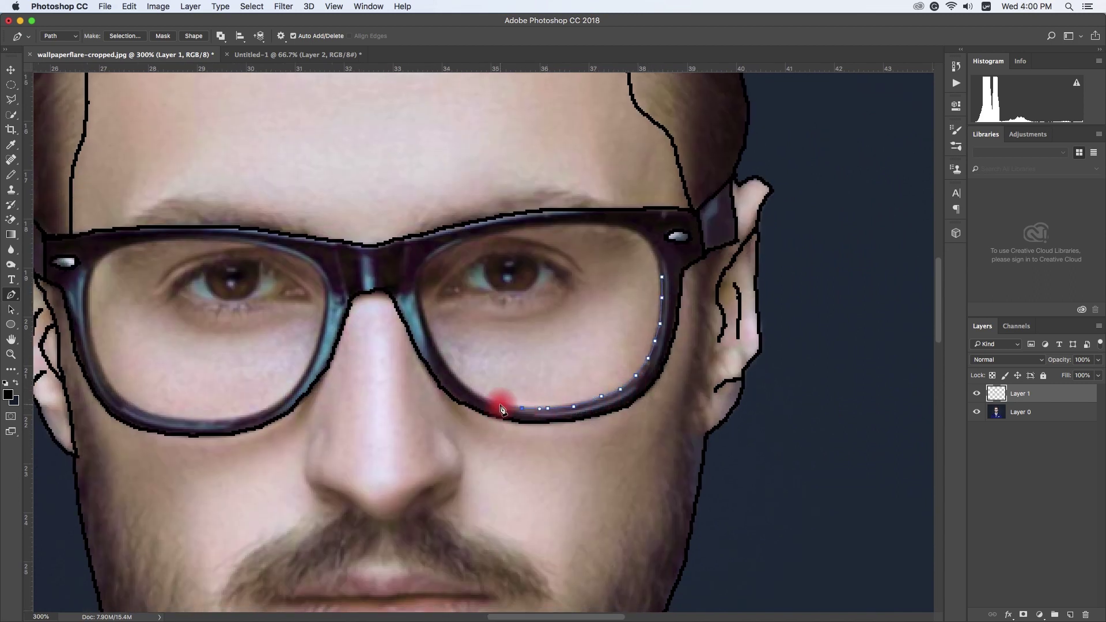
Trace the inner edges of the lens rims and stroke the path in black.
mouse_move(650, 326)
mouse_down()
mouse_move(455, 364)
mouse_move(483, 278)
mouse_up()
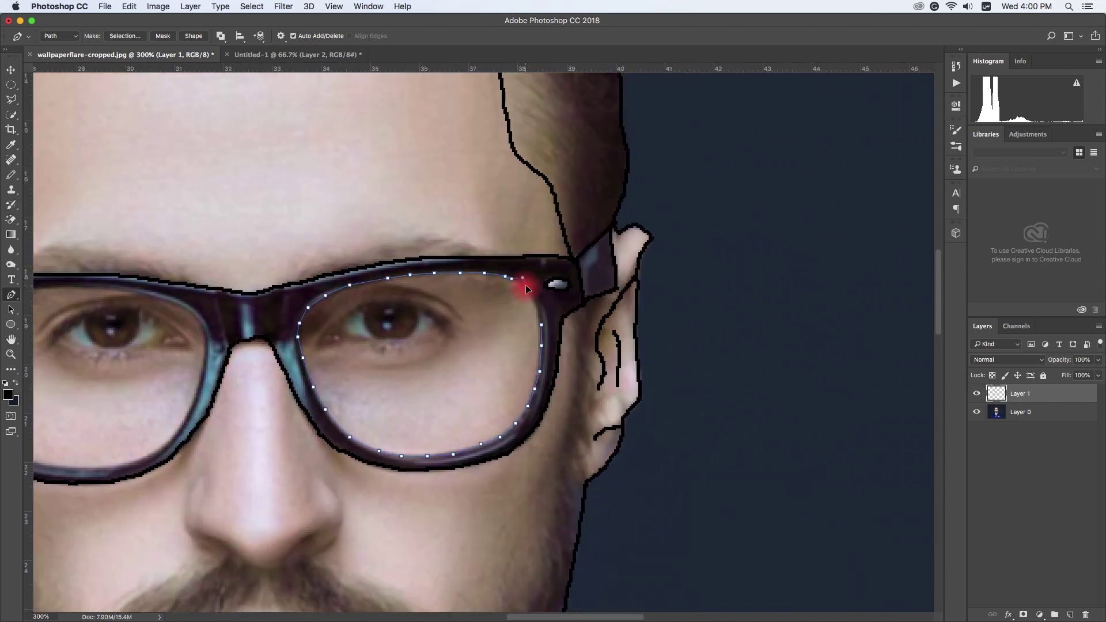
drag(558, 339, 576, 344)
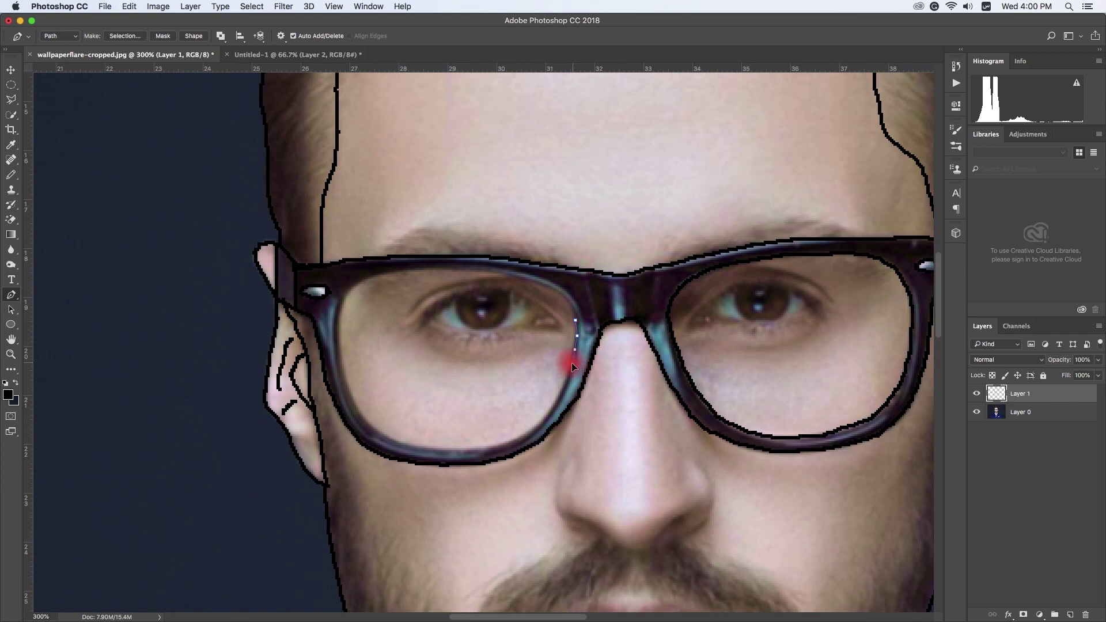
drag(371, 426, 341, 332)
drag(508, 277, 630, 296)
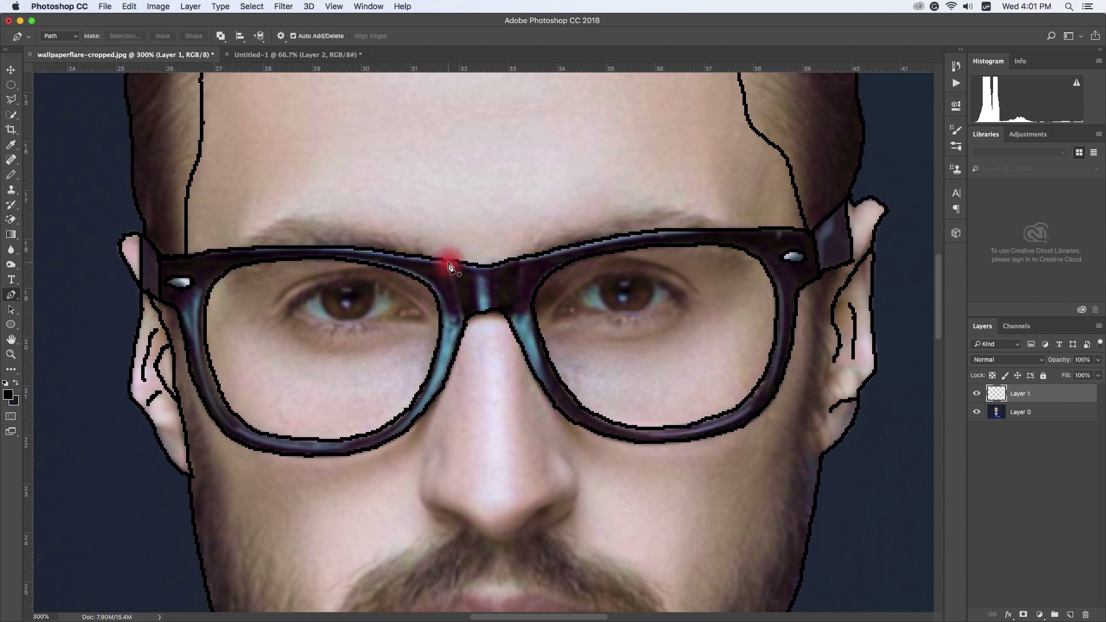
right_click(429, 305)
click(506, 317)
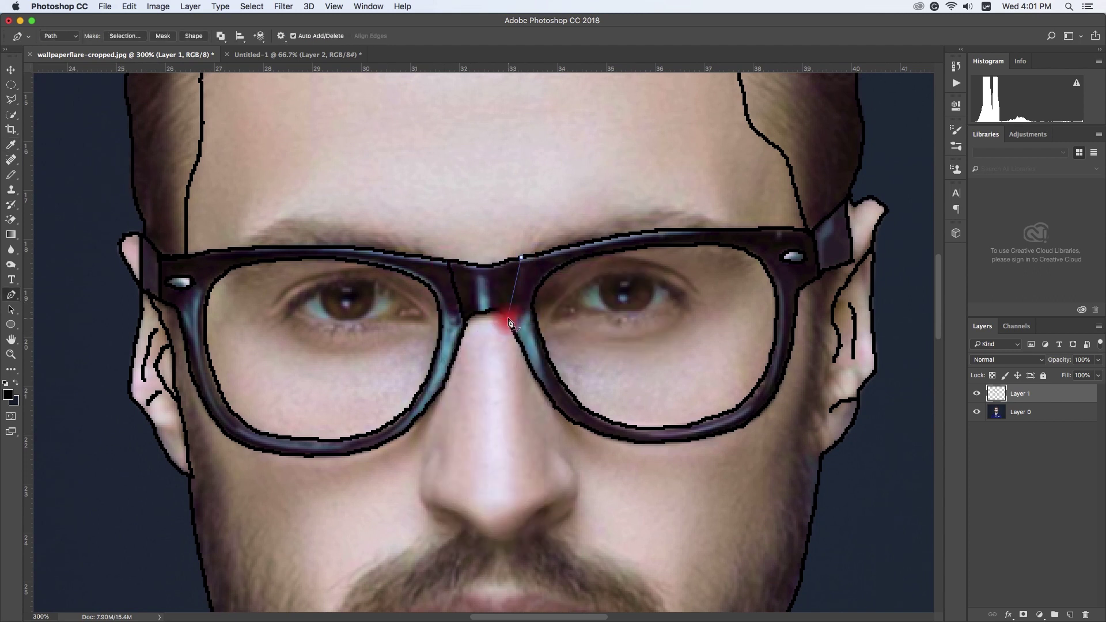
Stroke both eye outlines and the iris outline in black.
drag(469, 309, 563, 321)
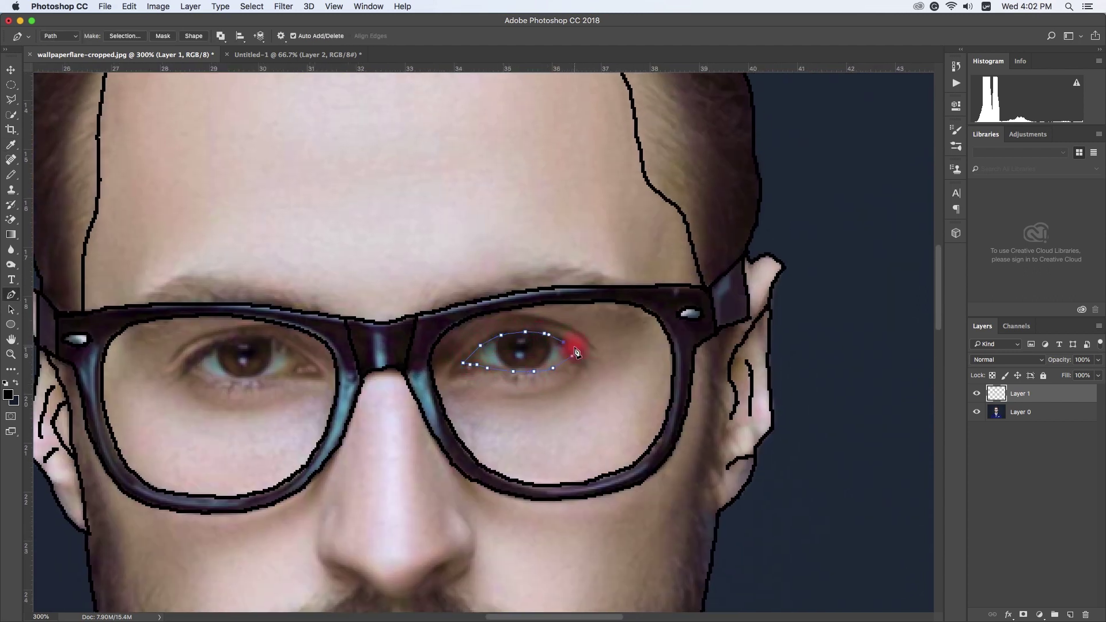
click(549, 353)
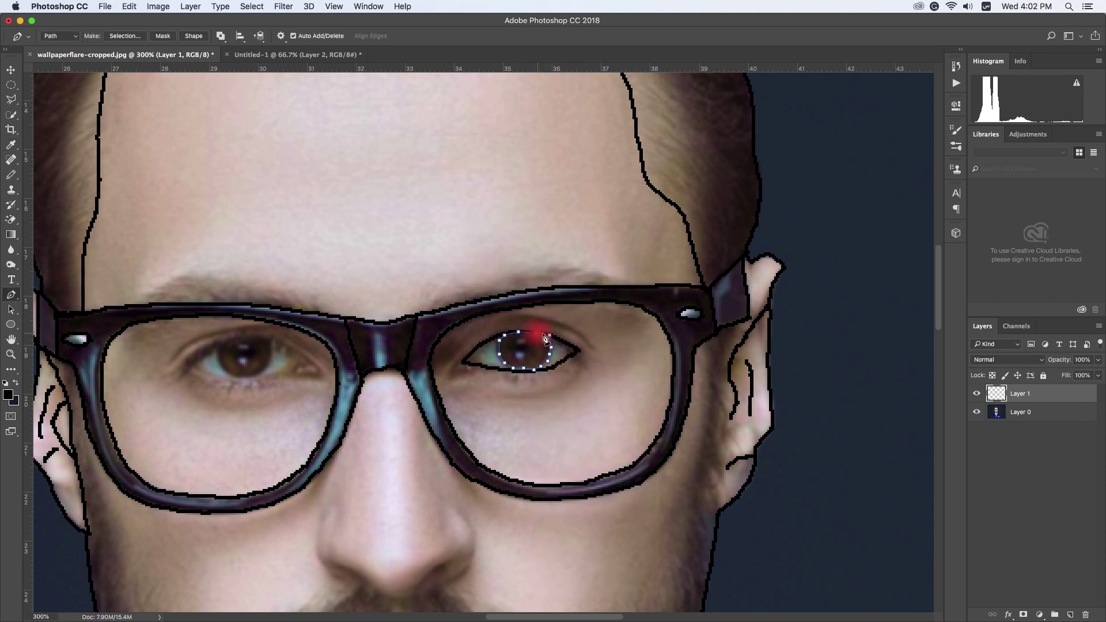
click(539, 369)
scroll(535, 362, left, 5)
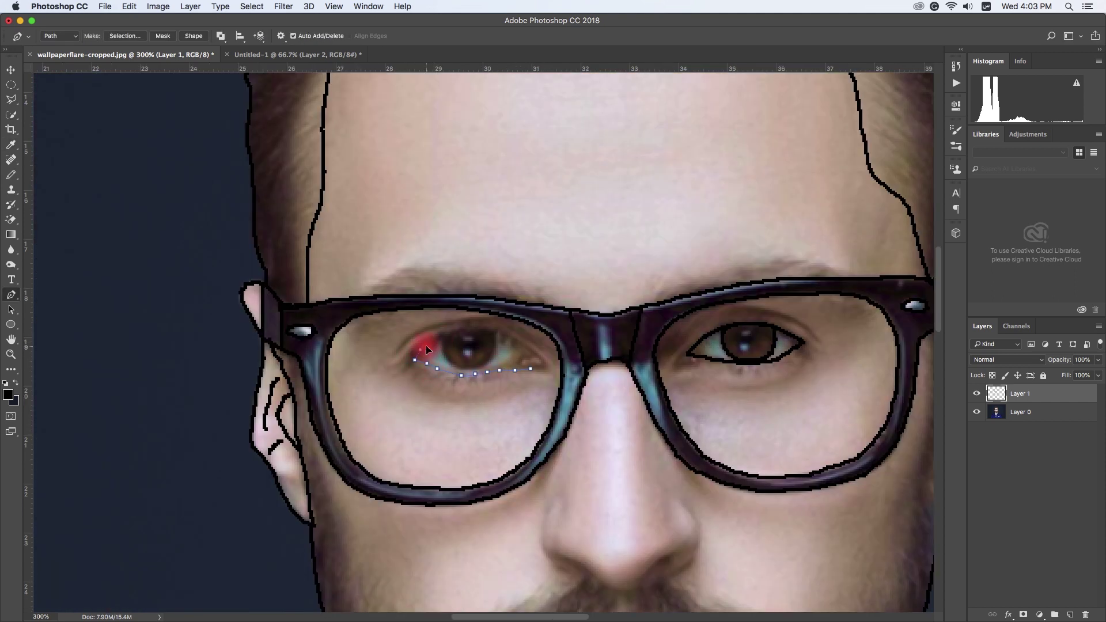
key(super+1)
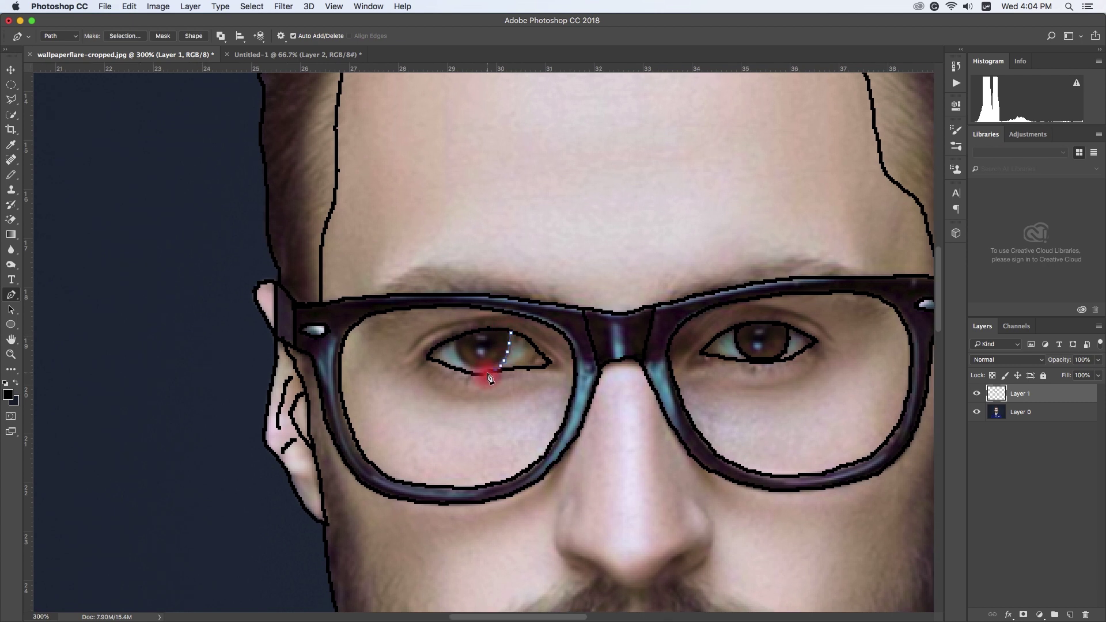
right_click(487, 370)
click(499, 377)
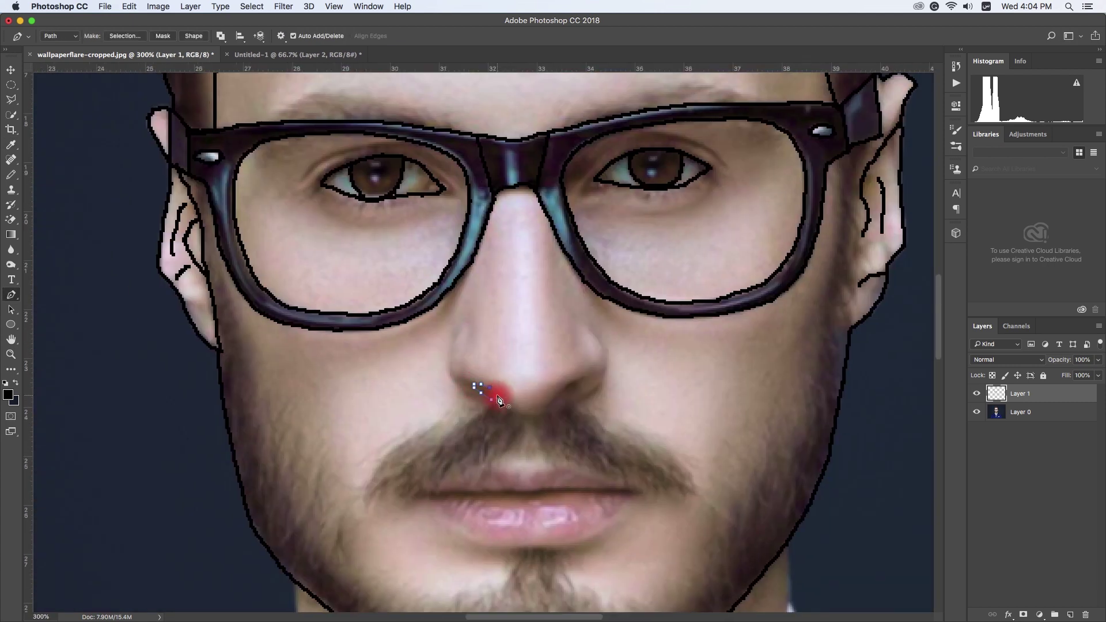
Stroke both nostril outlines in black.
right_click(498, 401)
click(501, 419)
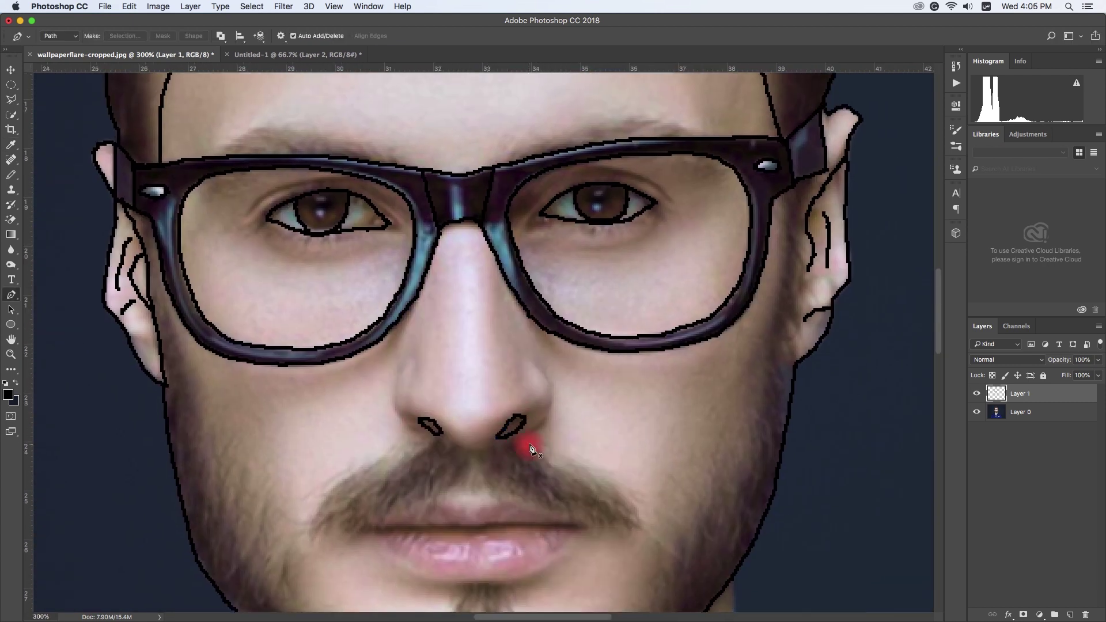
right_click(511, 316)
click(636, 291)
scroll(552, 346, up, 5)
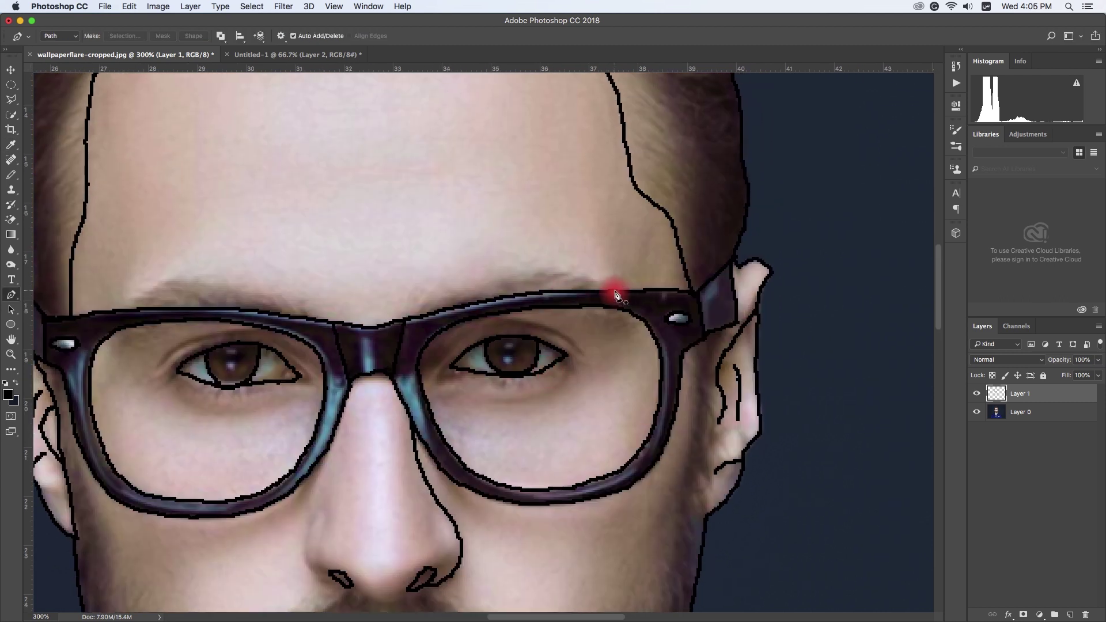
Trace a brow line path, then cancel the stroke settings without stroking it.
click(598, 281)
click(573, 272)
click(414, 308)
right_click(507, 316)
click(558, 321)
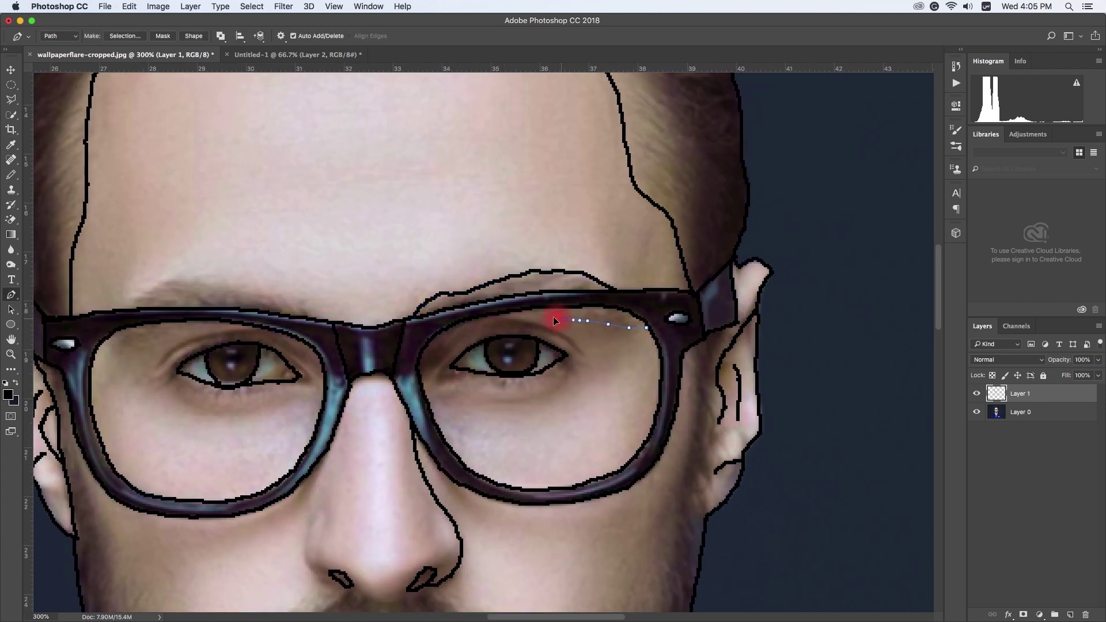
click(643, 315)
Retrace the brow line above the glasses and stroke it in black.
scroll(553, 346, left, 5)
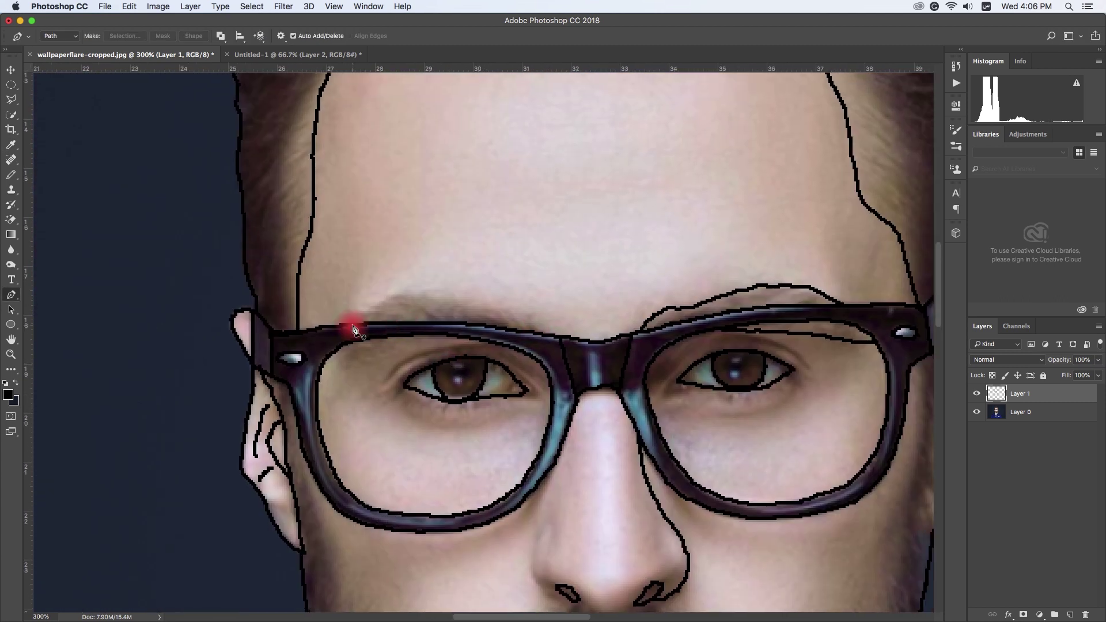
mouse_move(357, 324)
mouse_down()
mouse_move(486, 308)
mouse_move(331, 364)
mouse_up()
right_click(494, 316)
click(518, 363)
key(Return)
scroll(325, 366, down, 2)
Pen-trace the beard edge down the left jaw and along the chin.
scroll(340, 351, up, 1)
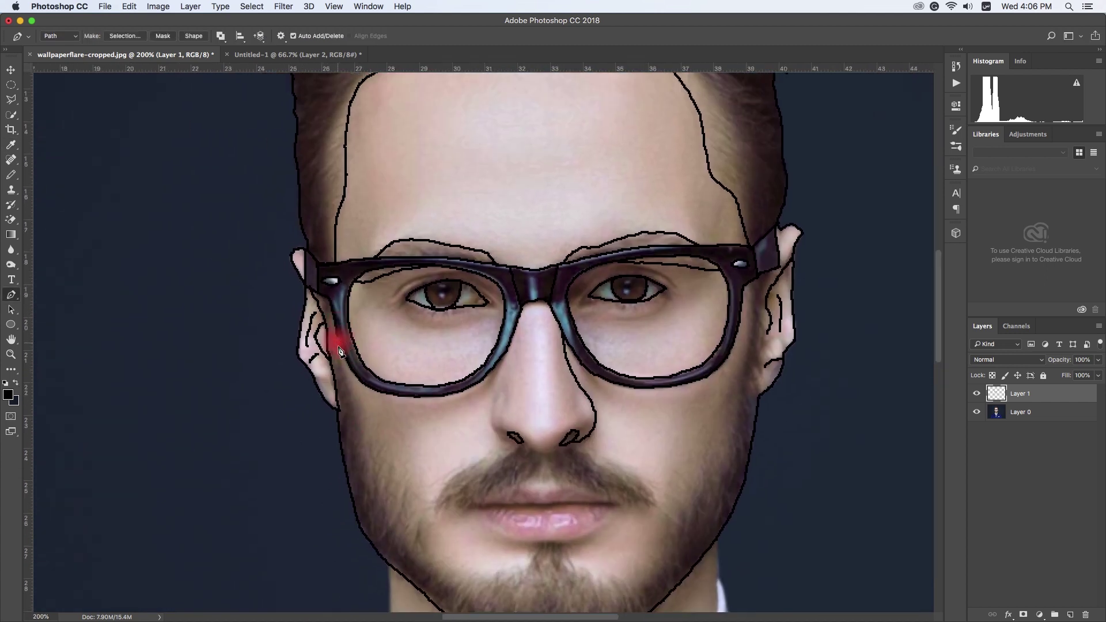
scroll(358, 421, down, 2)
scroll(357, 420, right, 1)
click(336, 384)
click(350, 412)
click(365, 434)
click(381, 453)
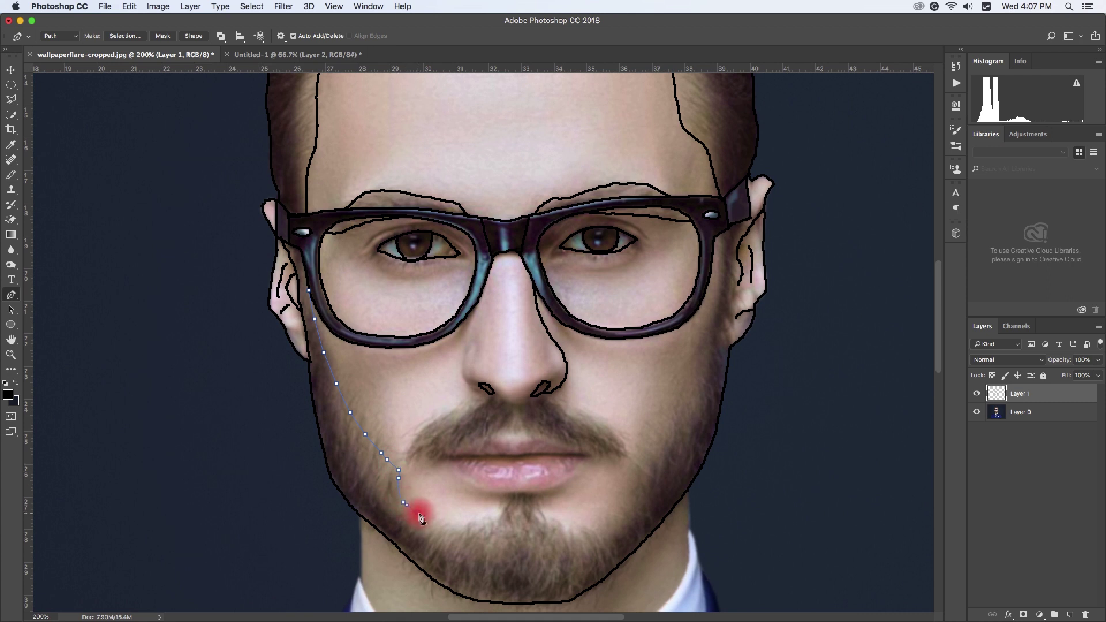
click(441, 521)
click(490, 526)
Continue the beard outline under the lower lip and up the right jaw.
click(507, 495)
click(539, 492)
click(553, 519)
scroll(558, 522, right, 1)
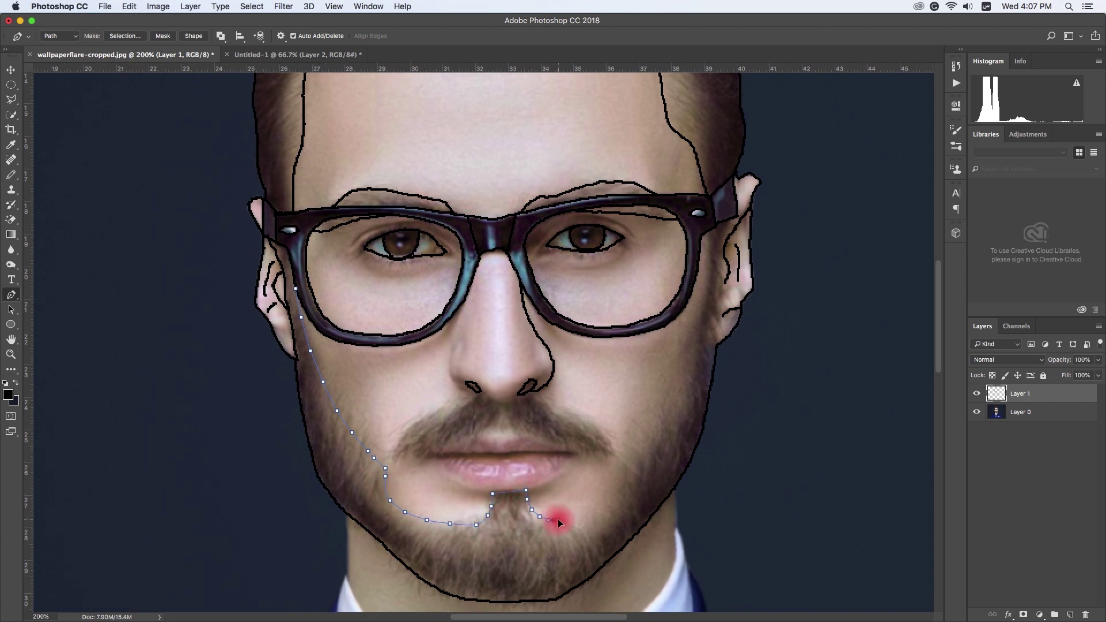
scroll(593, 506, up, 1)
click(583, 518)
click(600, 498)
click(602, 481)
scroll(607, 454, up, 1)
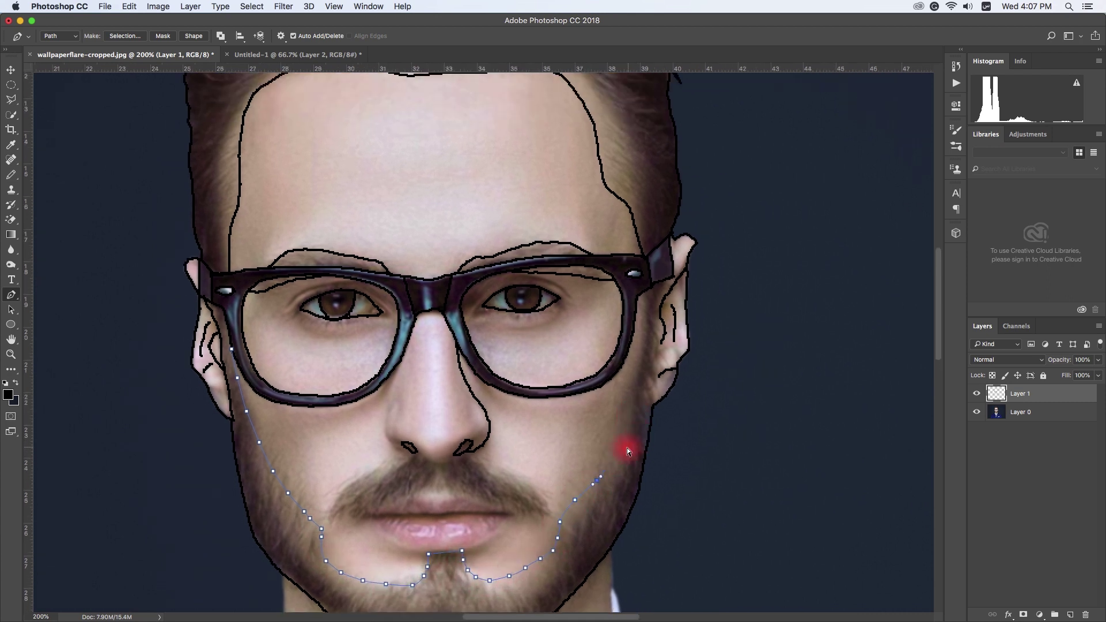
scroll(641, 417, down, 5)
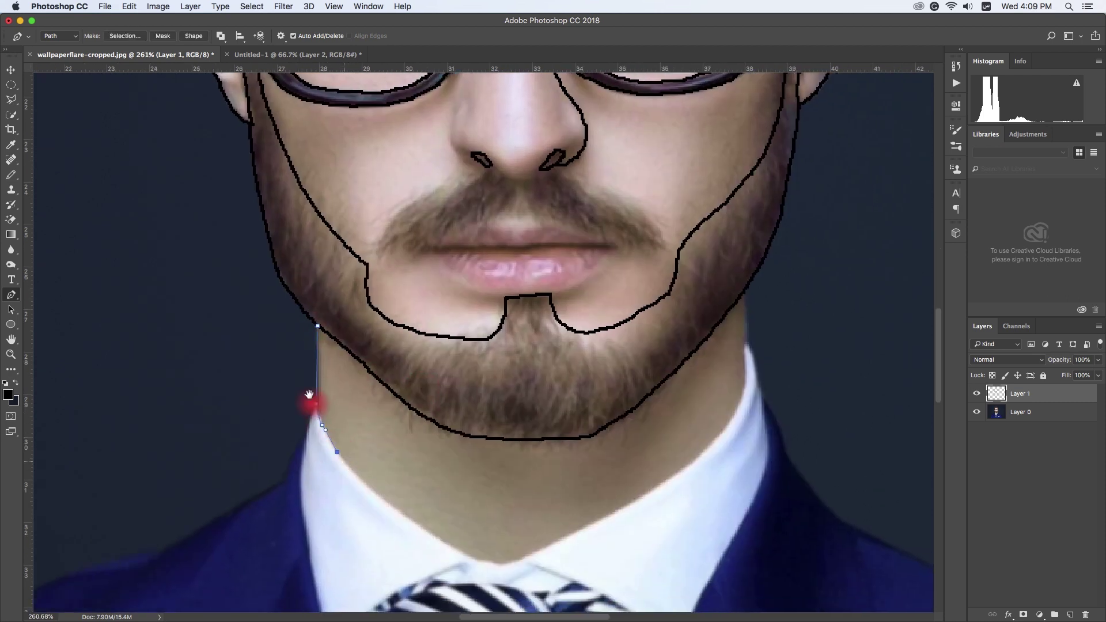
scroll(313, 400, down, 2)
Trace the neckline along the shirt collar and stroke it in black.
click(334, 432)
click(359, 439)
click(450, 408)
scroll(486, 375, up, 2)
click(486, 375)
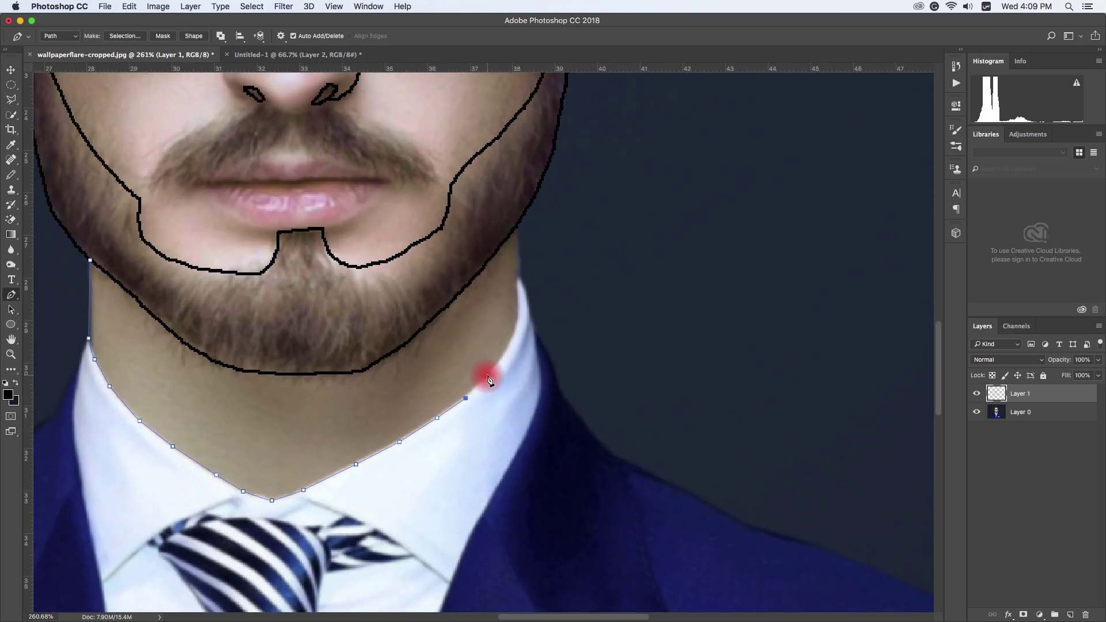
scroll(494, 378, up, 3)
click(487, 409)
right_click(493, 296)
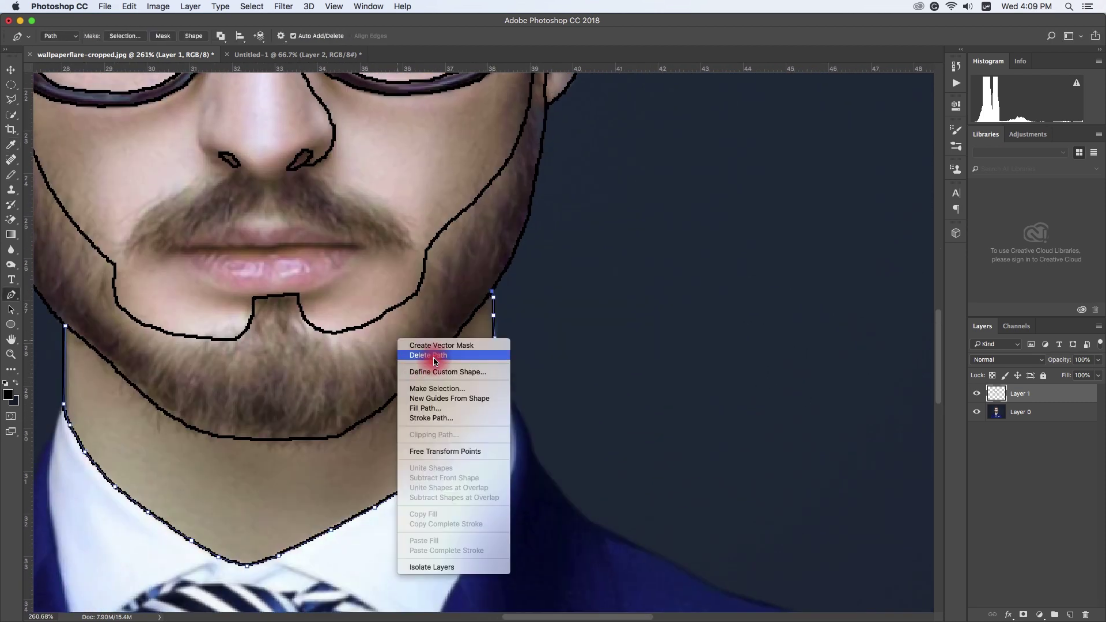
click(415, 353)
scroll(424, 316, down, 3)
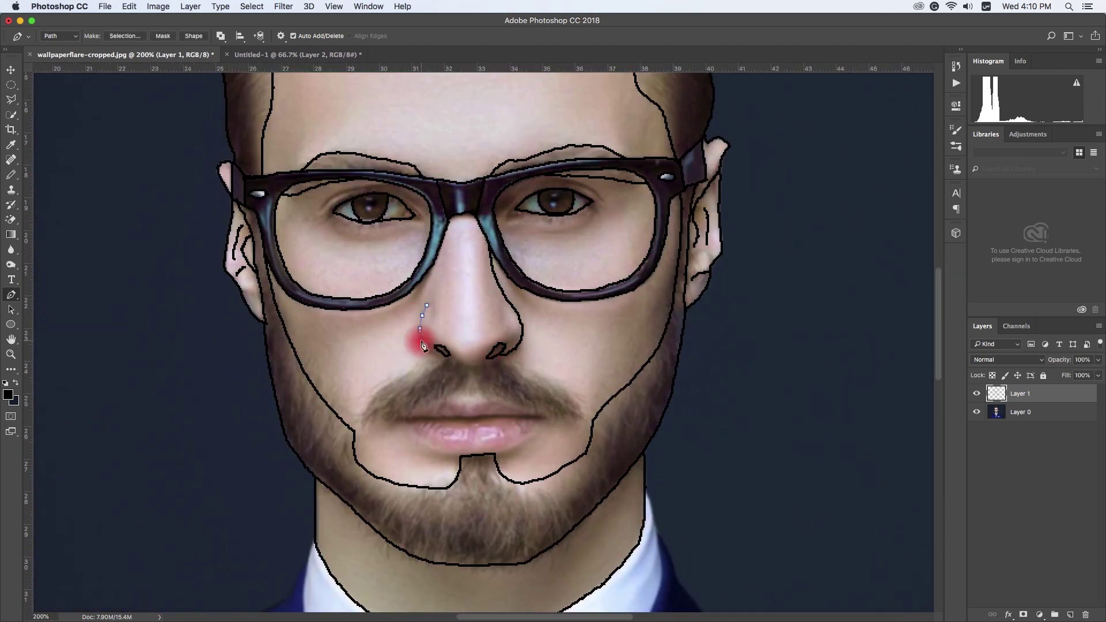
Stroke the traced collar edge path in black.
scroll(456, 339, down, 5)
scroll(432, 378, up, 2)
scroll(370, 297, up, 2)
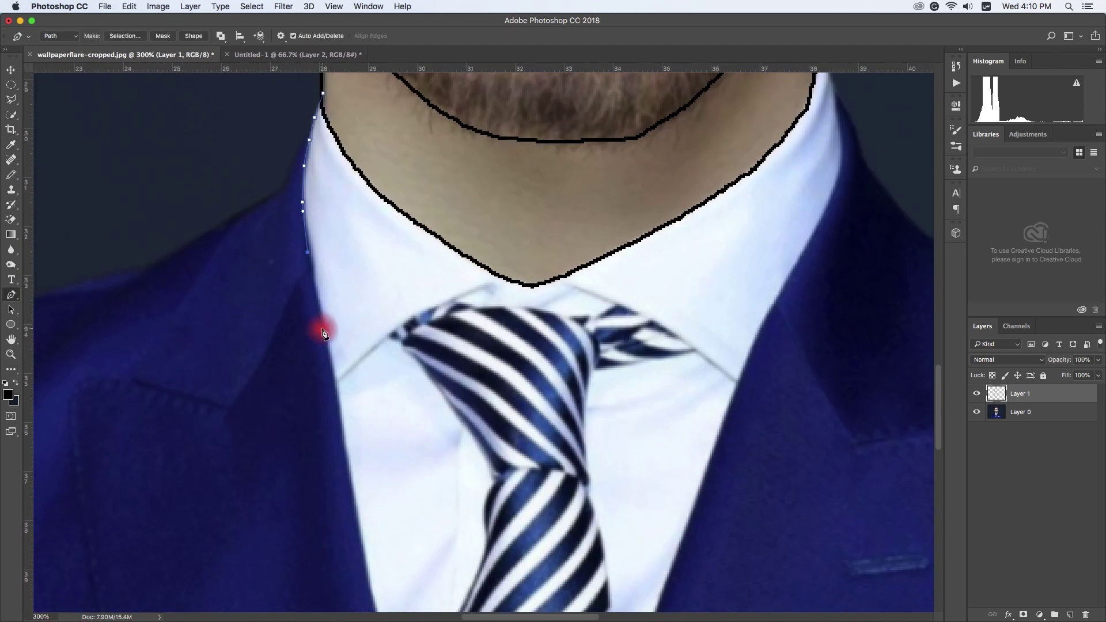
scroll(323, 333, down, 5)
scroll(323, 457, right, 3)
scroll(435, 420, up, 8)
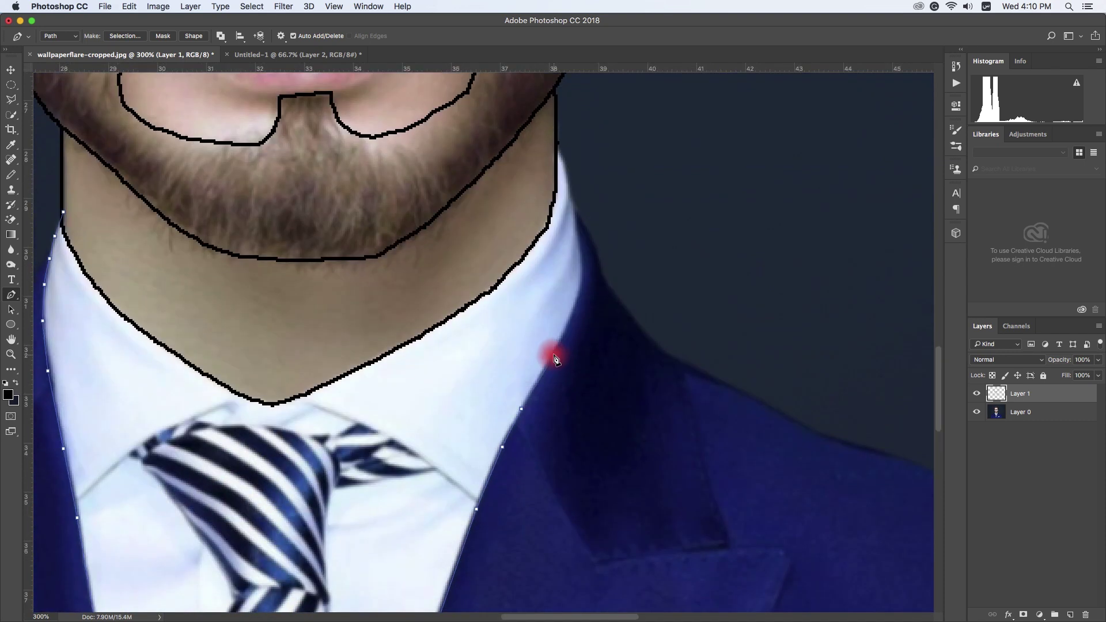
scroll(564, 313, up, 2)
right_click(533, 292)
click(548, 369)
Trace the right collar edge and stroke it in black.
scroll(524, 378, down, 5)
scroll(489, 337, up, 3)
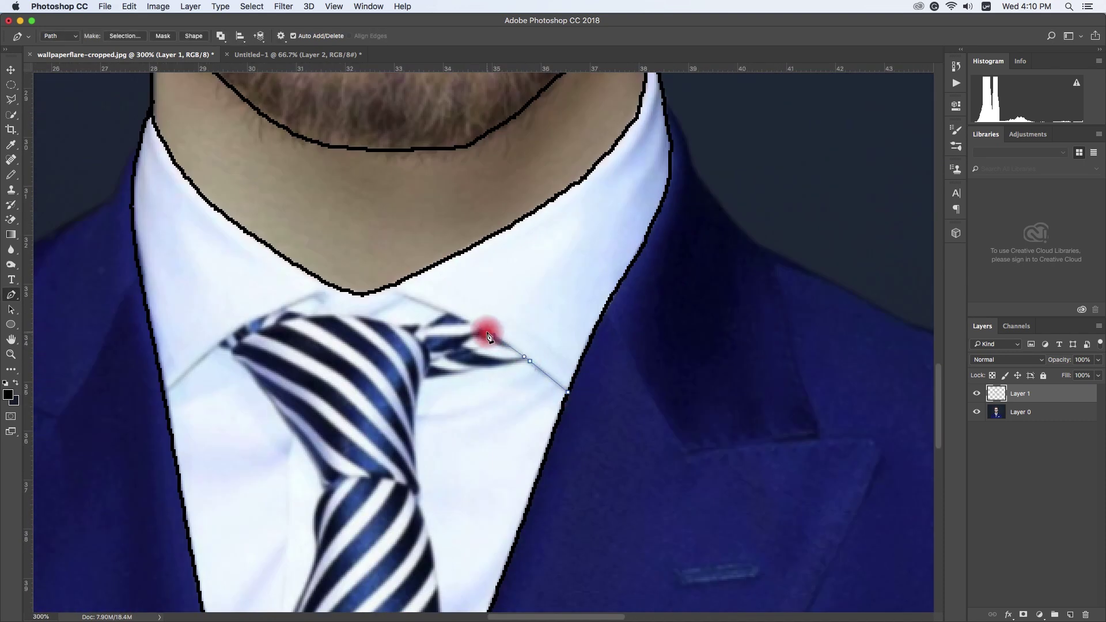
click(407, 309)
right_click(407, 309)
click(575, 326)
key(Return)
Trace the left collar and top of the tie, then delete the stroked path.
scroll(518, 345, left, 3)
click(325, 452)
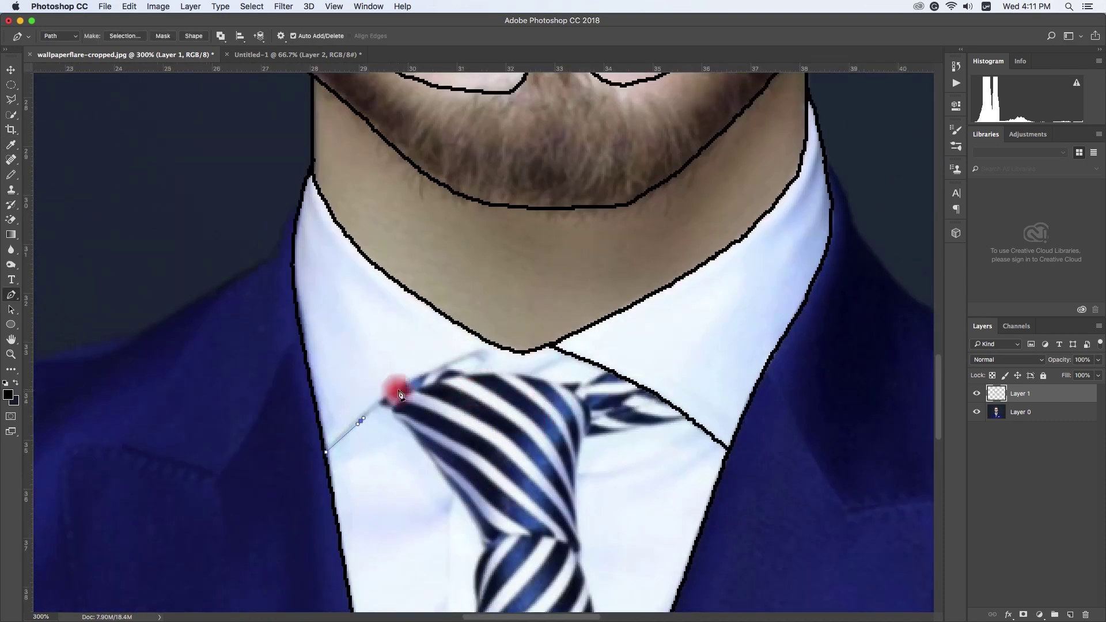
click(440, 345)
click(489, 363)
right_click(524, 336)
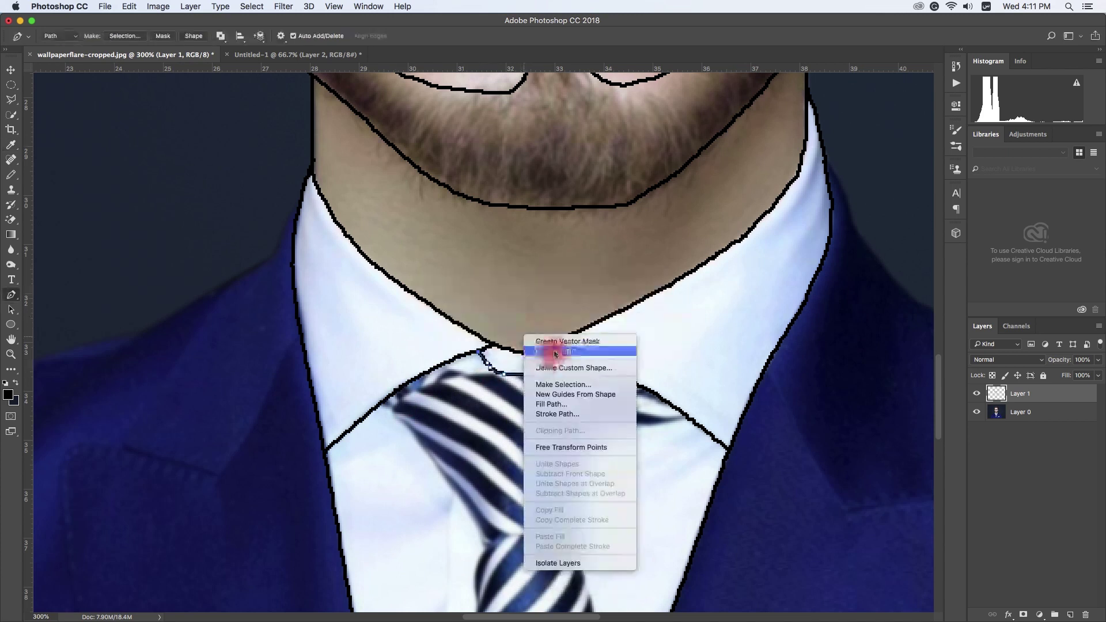
click(555, 352)
Outline the tie knot with a black stroke.
click(572, 383)
click(489, 365)
right_click(493, 353)
click(520, 437)
key(Return)
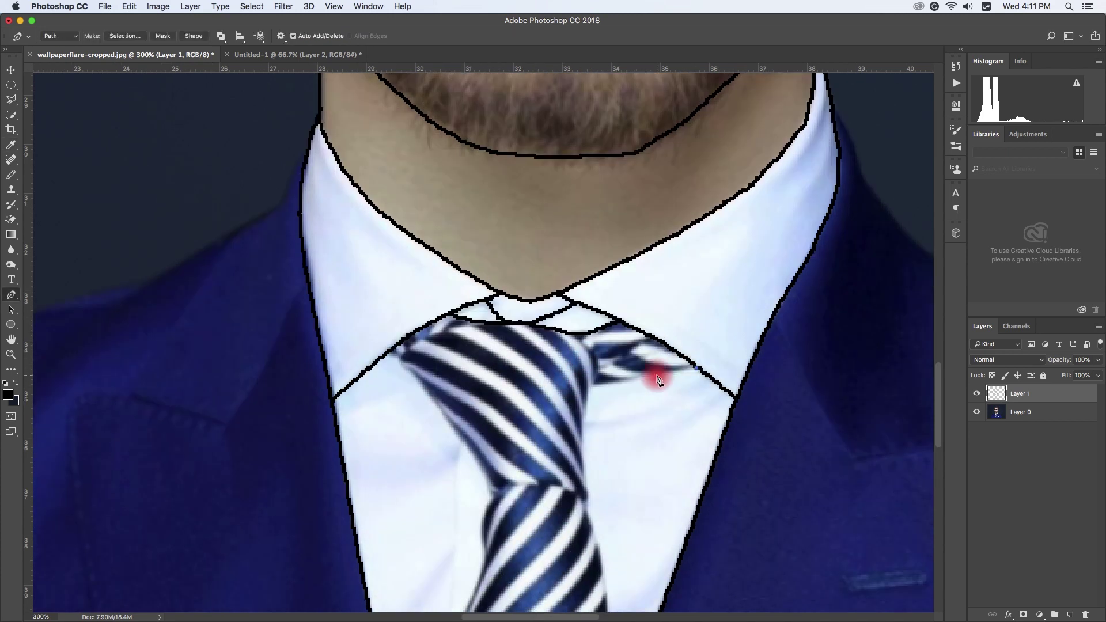
Stroke a black line down the tie's right edge.
click(572, 375)
scroll(572, 375, down, 3)
click(520, 387)
right_click(504, 302)
click(518, 382)
key(Return)
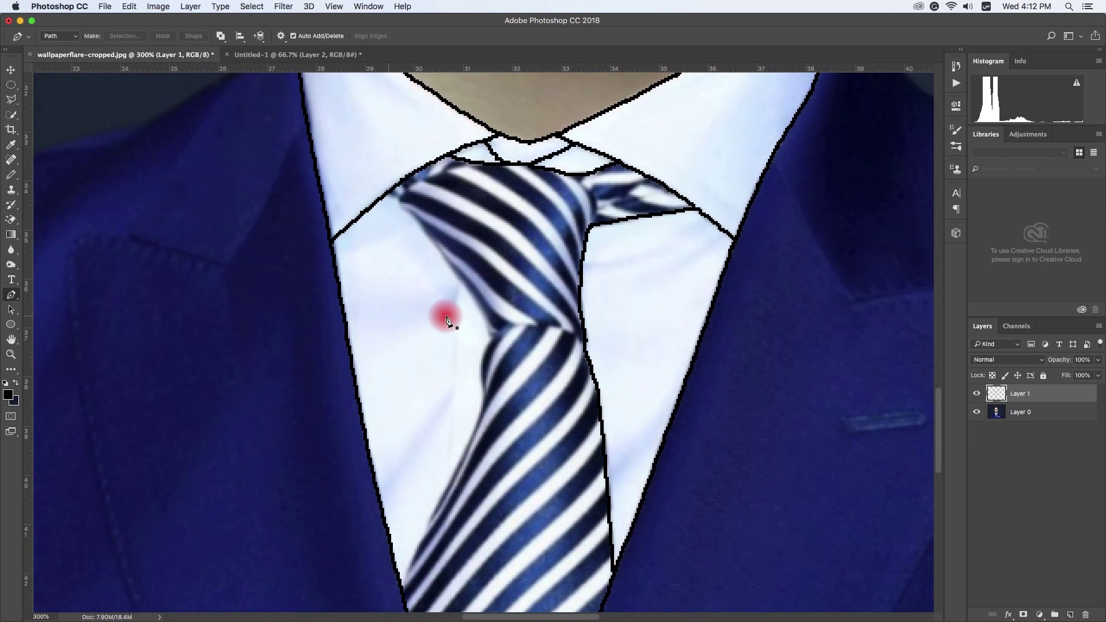
Trace the tie's left edge and delete the stroked path.
click(420, 227)
click(482, 371)
scroll(482, 370, down, 3)
click(457, 432)
right_click(472, 292)
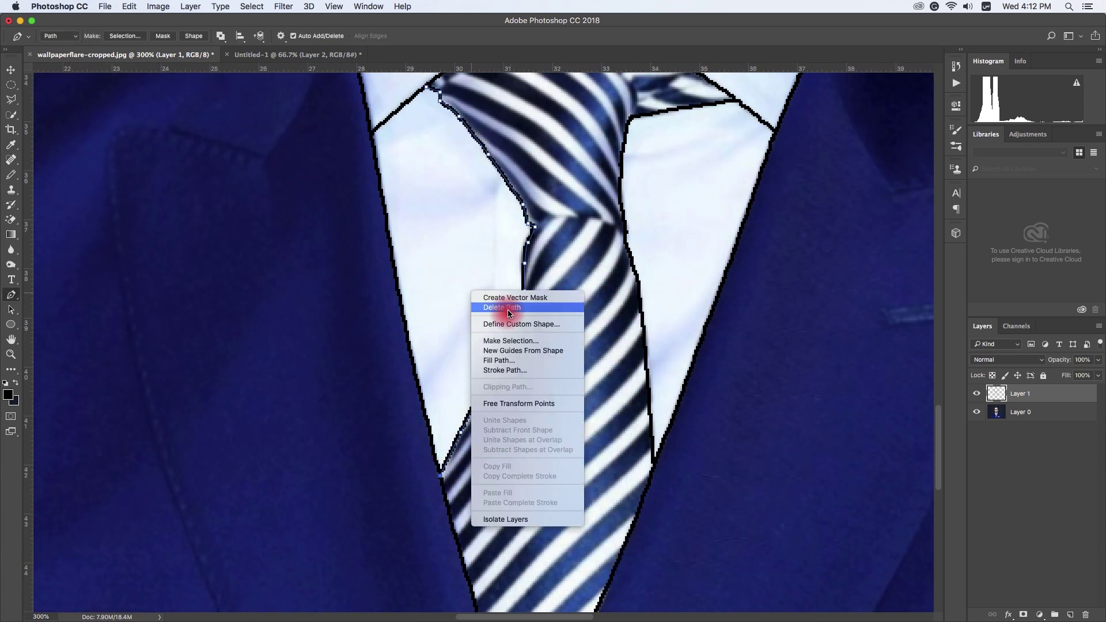
click(510, 313)
Close the path around the tie knot and stroke it with the Pencil.
scroll(519, 259, up, 5)
scroll(451, 245, up, 1)
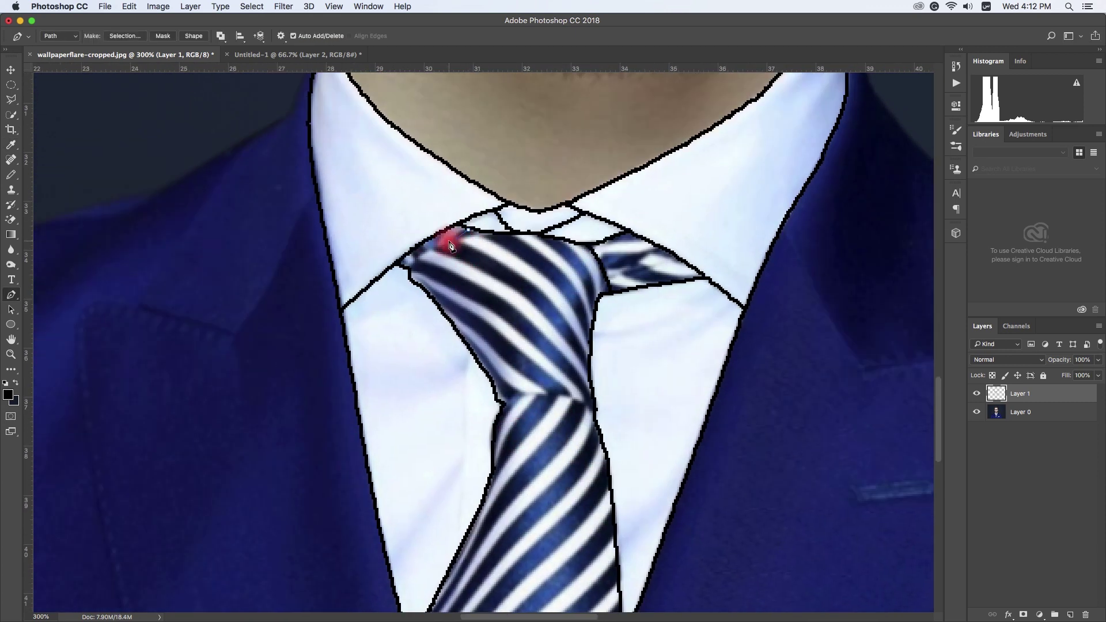
click(646, 293)
scroll(646, 293, up, 1)
right_click(593, 268)
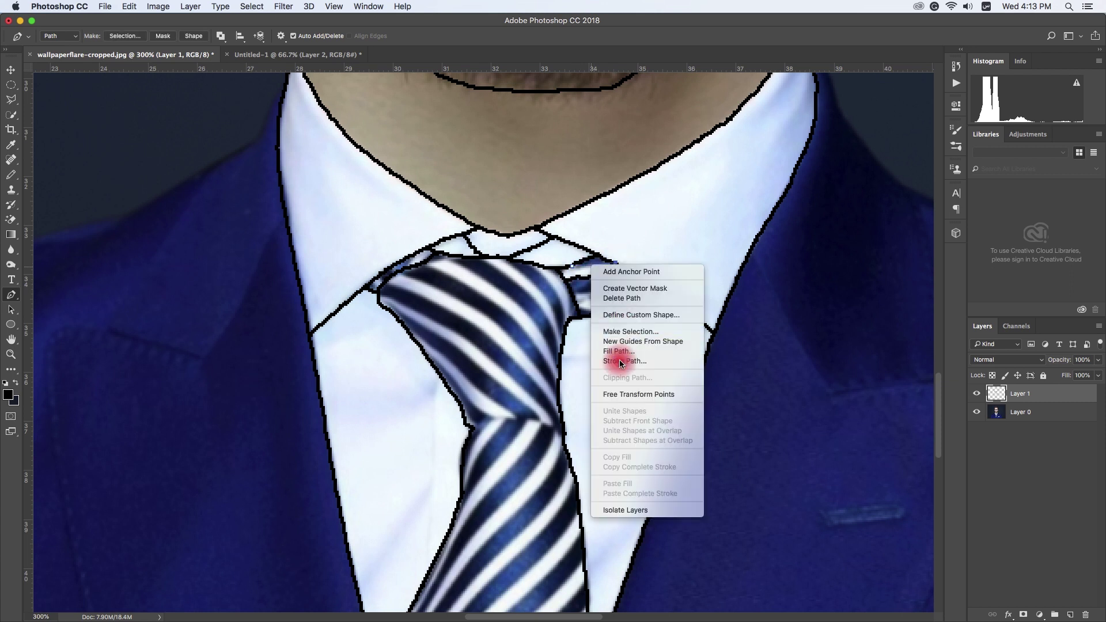
click(620, 362)
click(641, 295)
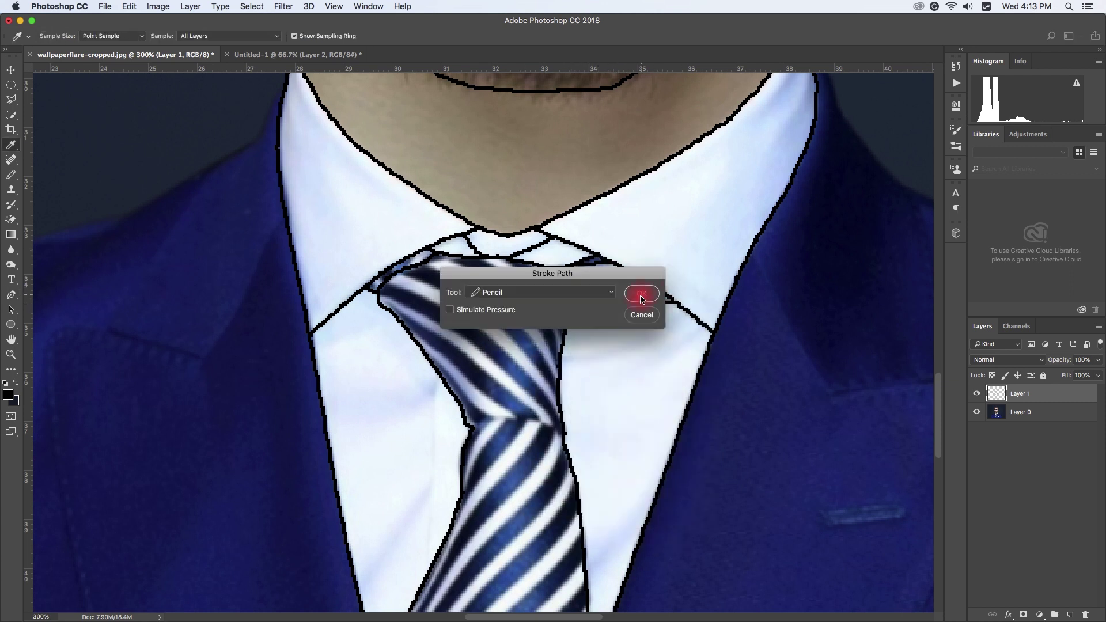
Start a curved Pen path down the tie's right edge.
key(p)
scroll(521, 344, right, 2)
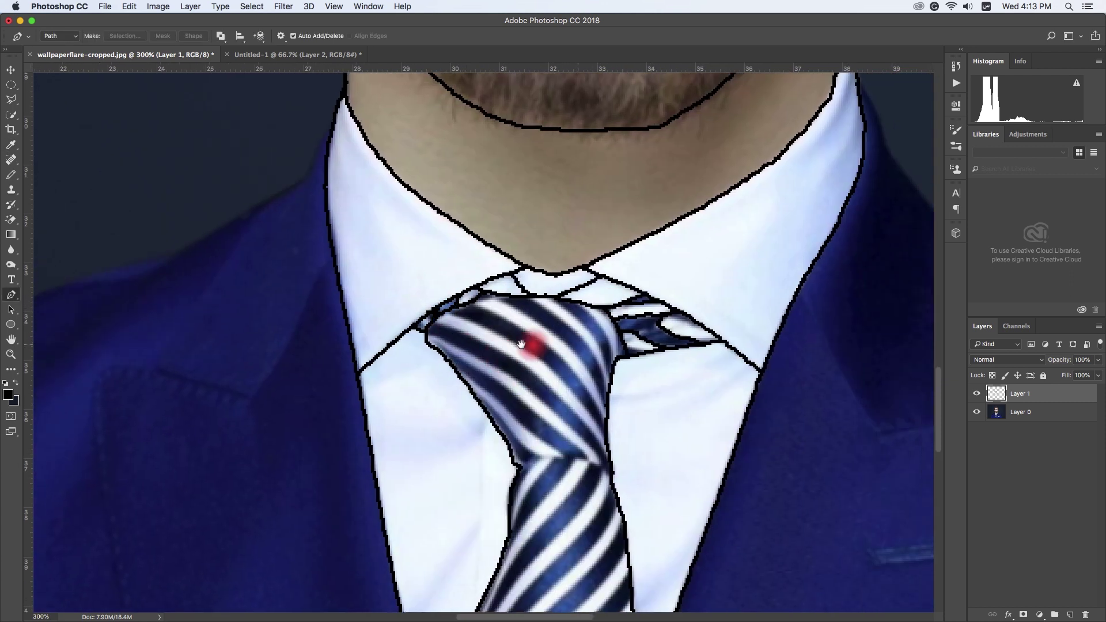
drag(521, 345, 471, 345)
click(560, 341)
Add another anchor to the path along the tie's right edge.
click(534, 304)
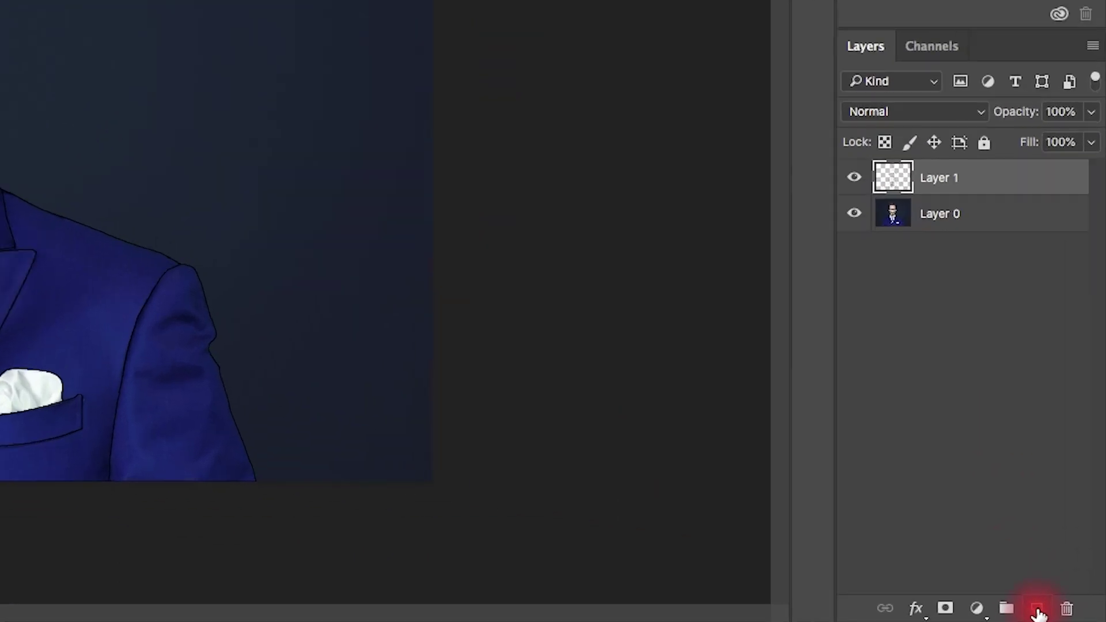
Add a new layer and stroke a black moustache outline above the lips.
click(1070, 615)
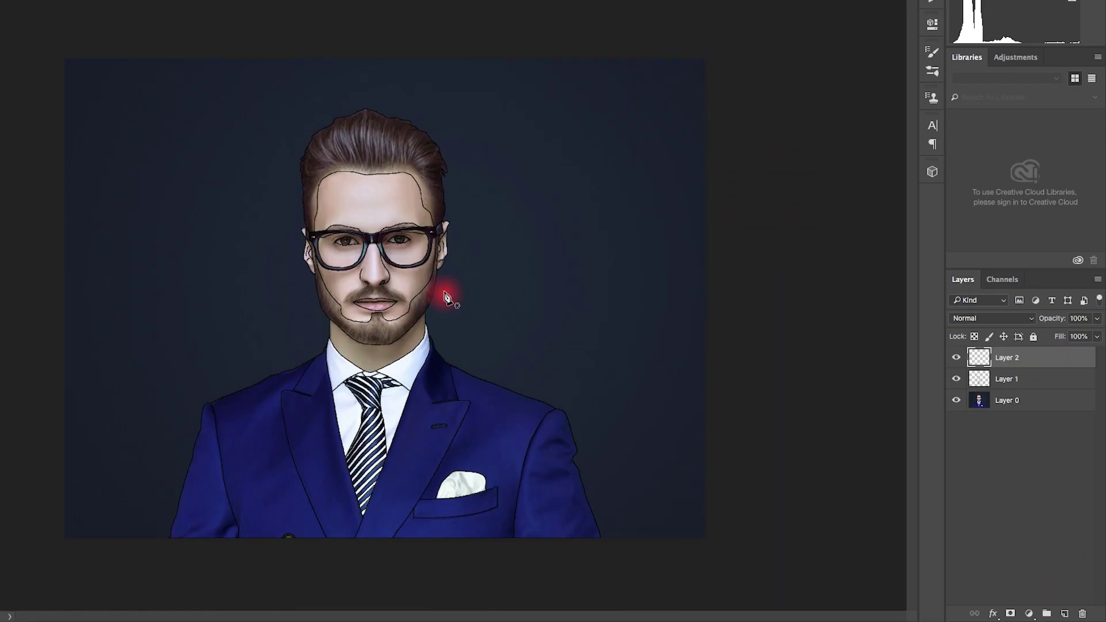
scroll(402, 329, up, 3)
scroll(497, 338, up, 2)
drag(496, 338, 580, 337)
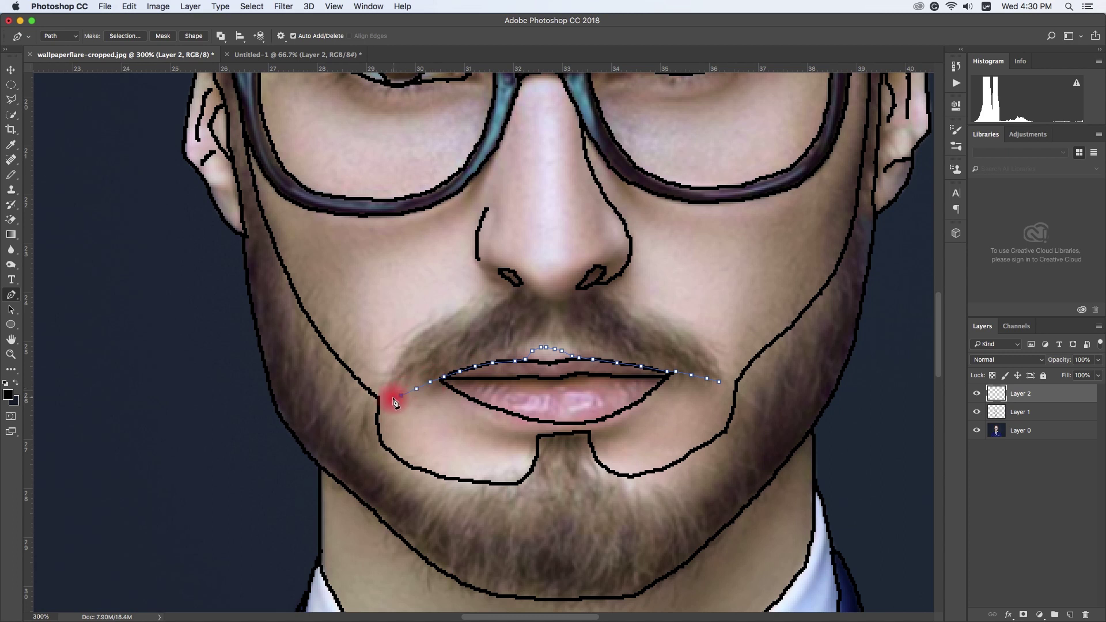
drag(440, 330, 461, 323)
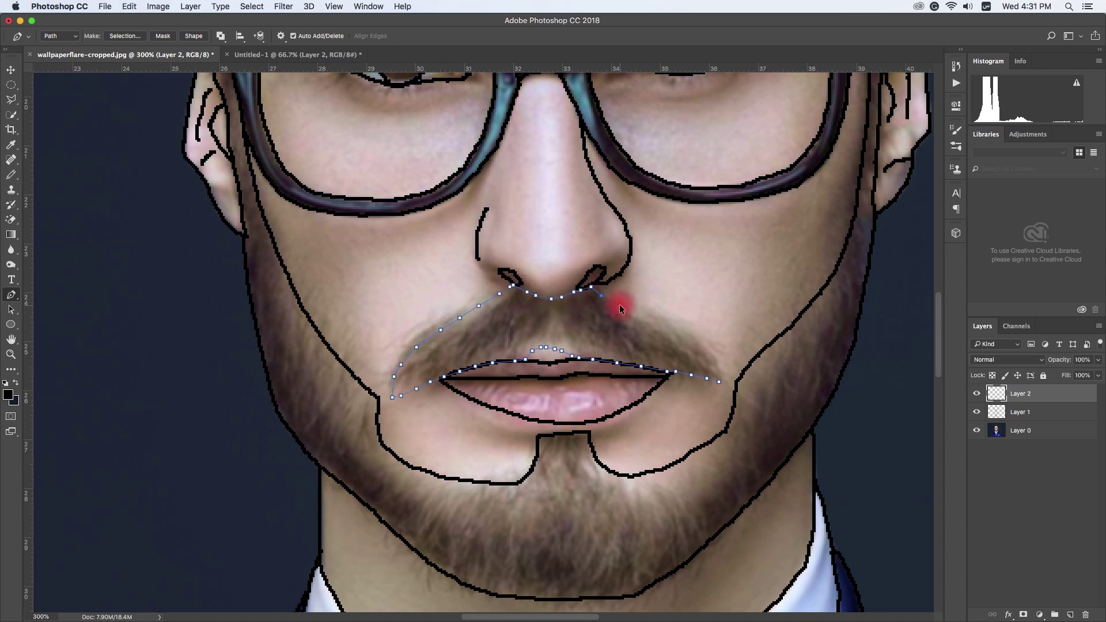
right_click(639, 394)
click(640, 402)
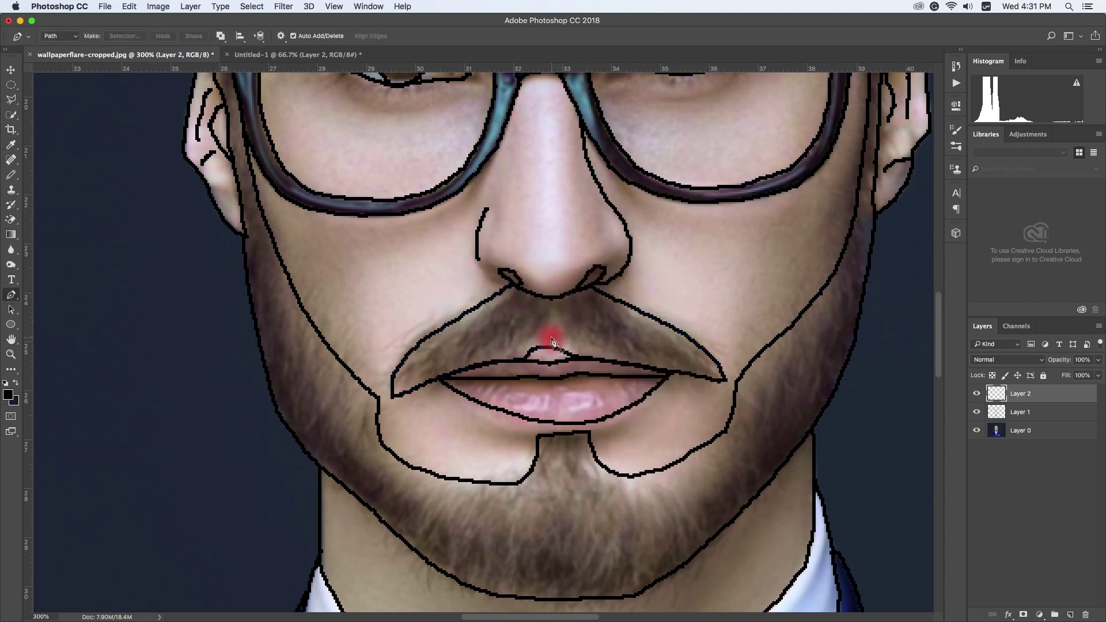
alt+click(567, 336)
Zoom out to check the outline, then zoom in on the left eye.
ctrl+click(410, 364)
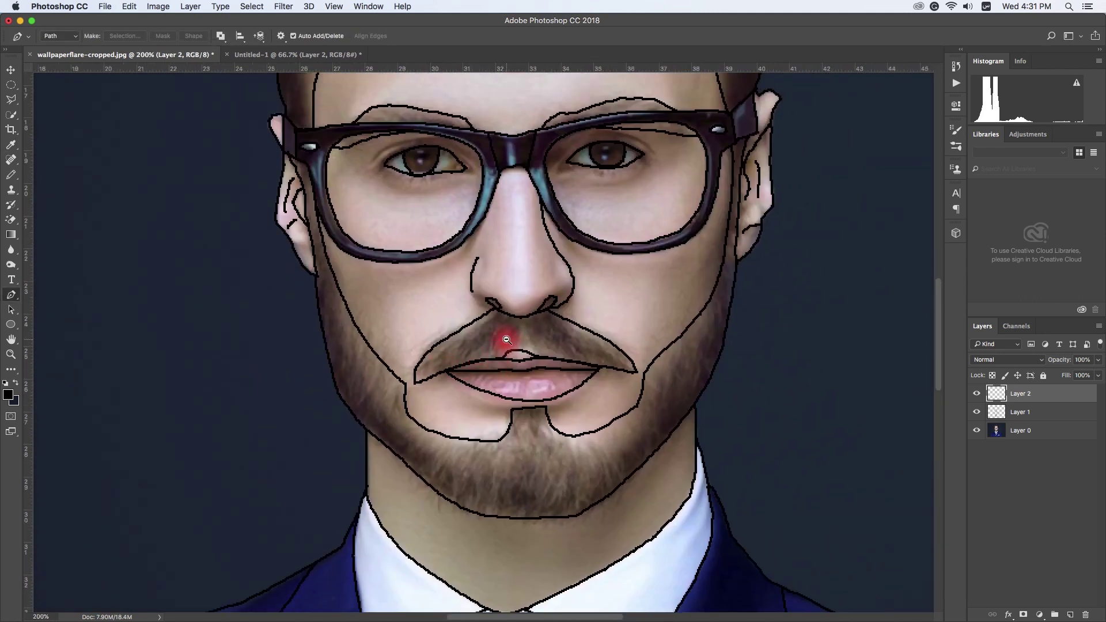
alt+click(506, 340)
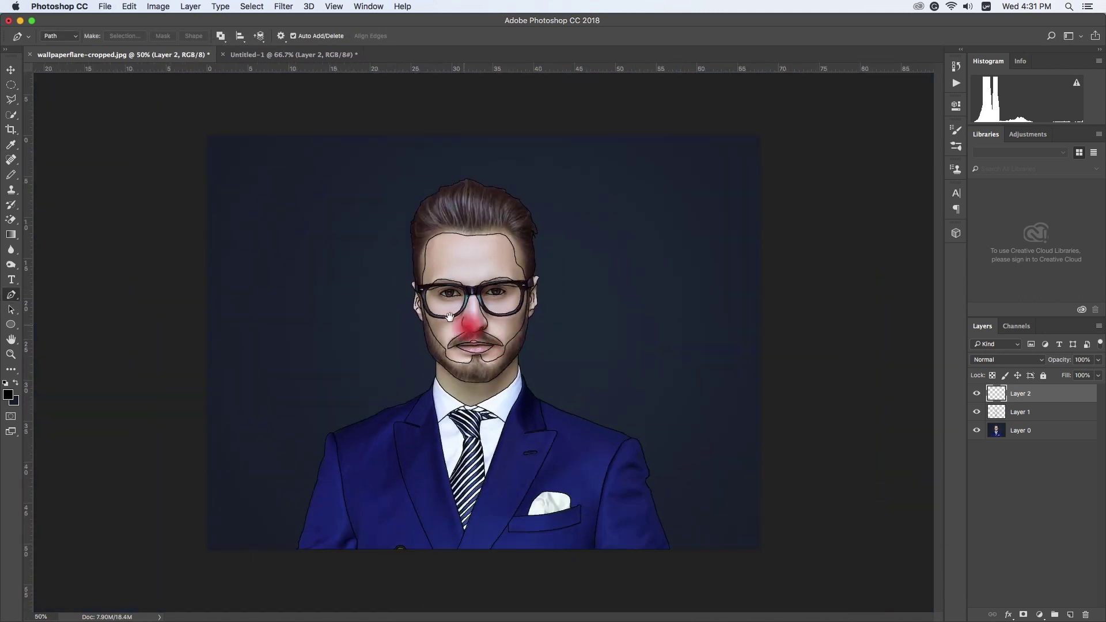
mouse_move(434, 302)
mouse_down()
mouse_move(411, 353)
mouse_move(436, 347)
mouse_up()
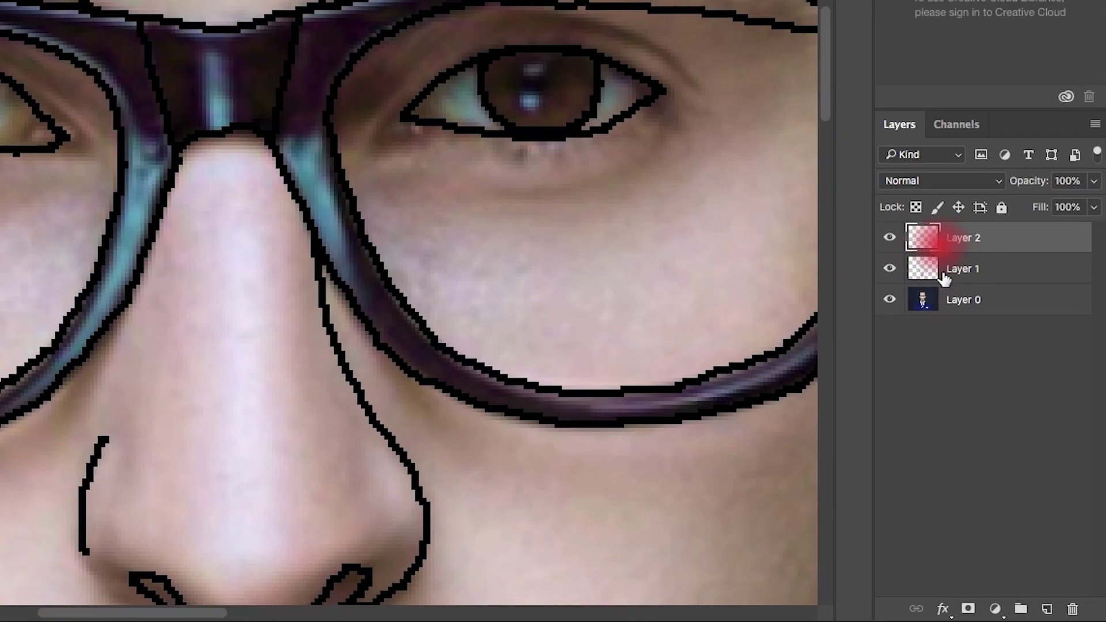
On a new Layer 3, stroke a black circle around the iris.
click(1070, 615)
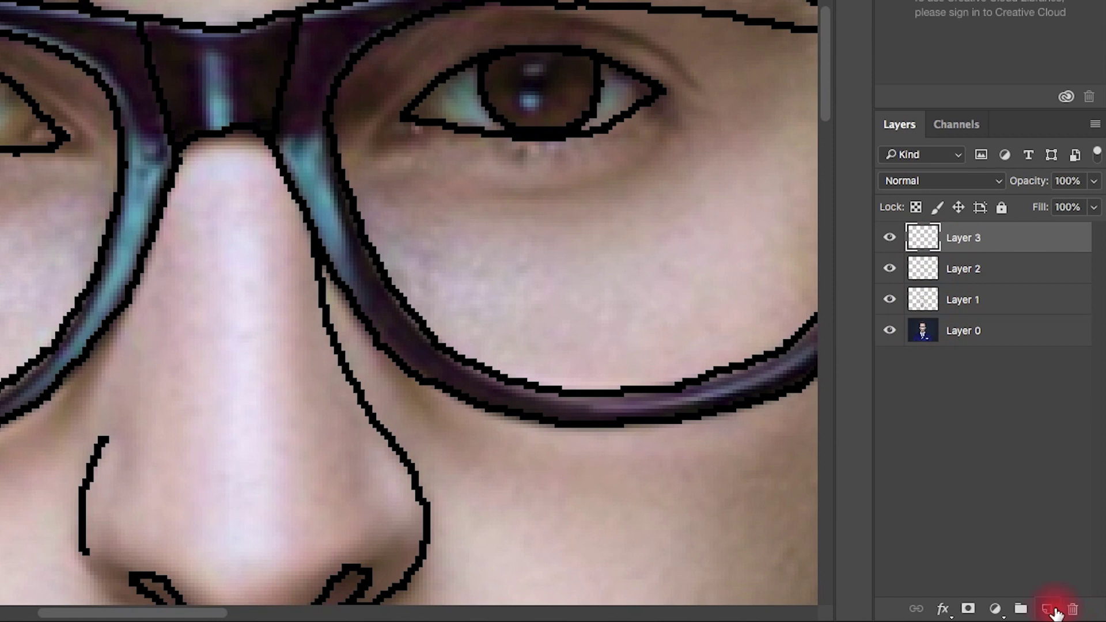
click(407, 322)
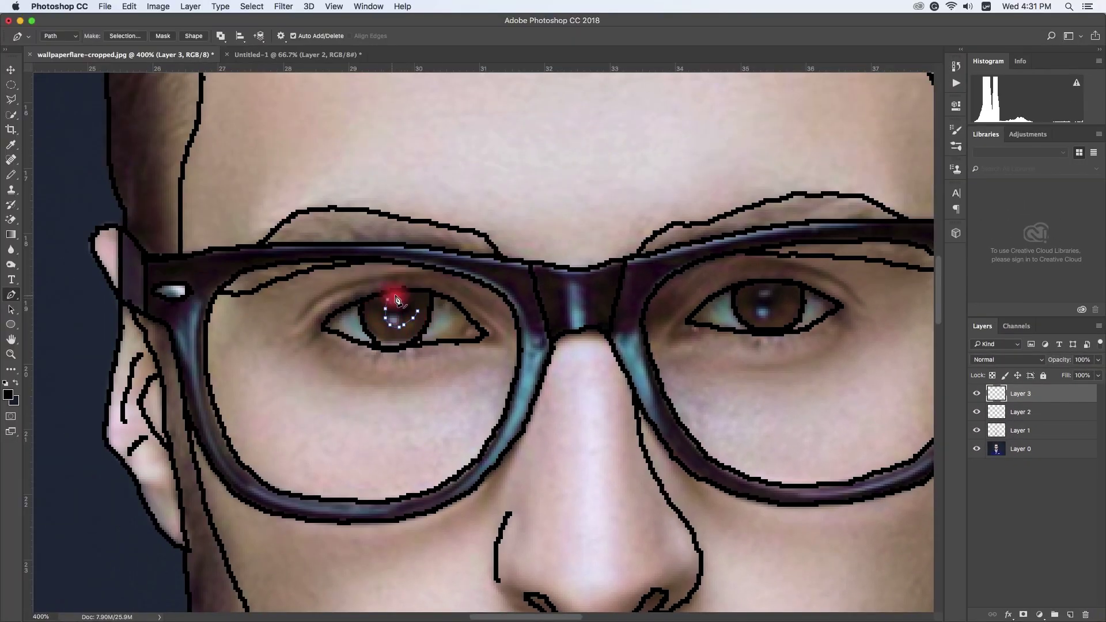
alt+click(605, 334)
right_click(610, 305)
click(526, 331)
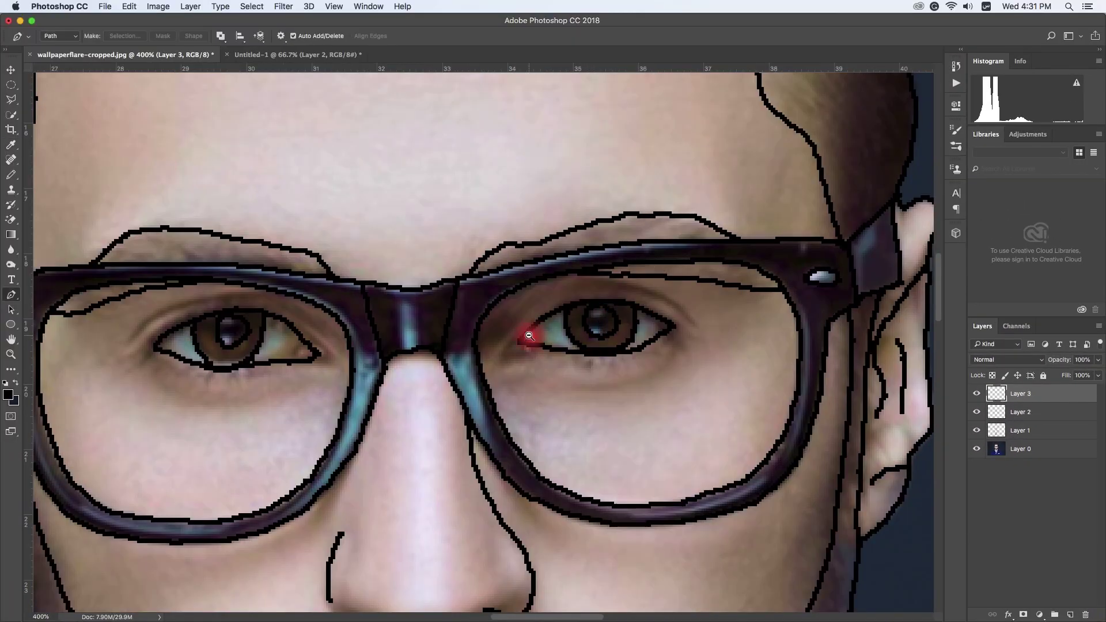
Zoom out to the whole portrait and make Layer 0 active.
alt+click(529, 335)
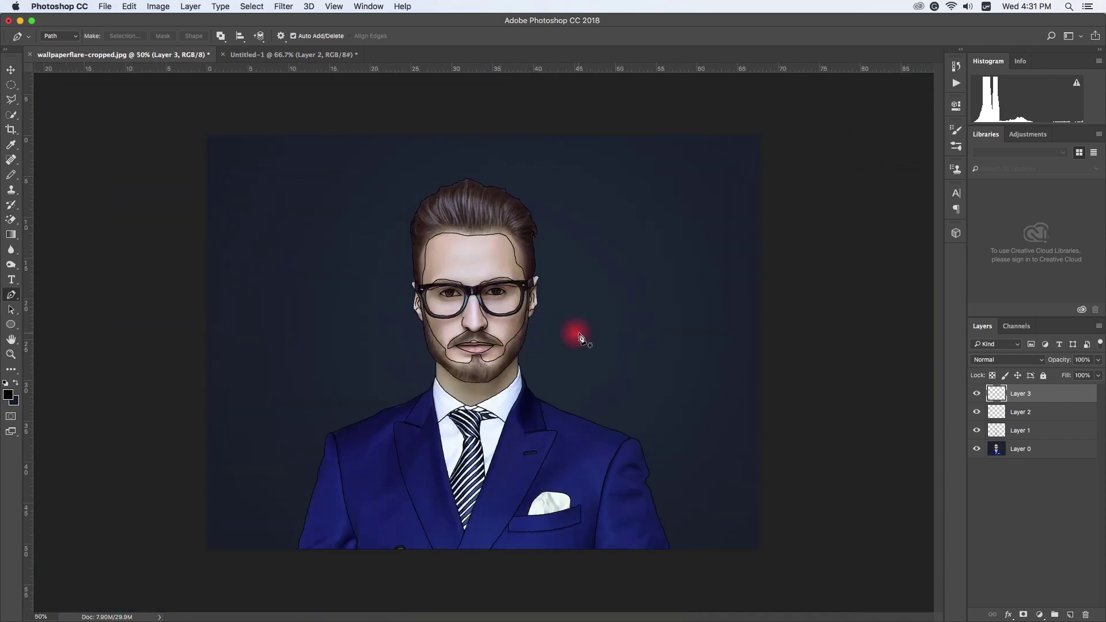
click(464, 296)
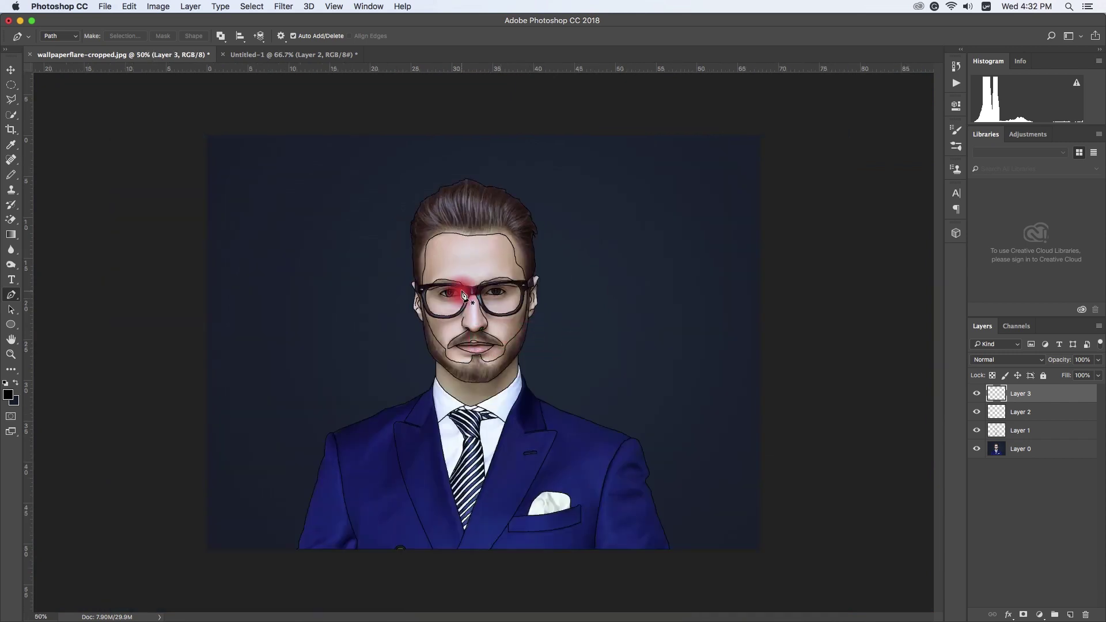
click(1011, 448)
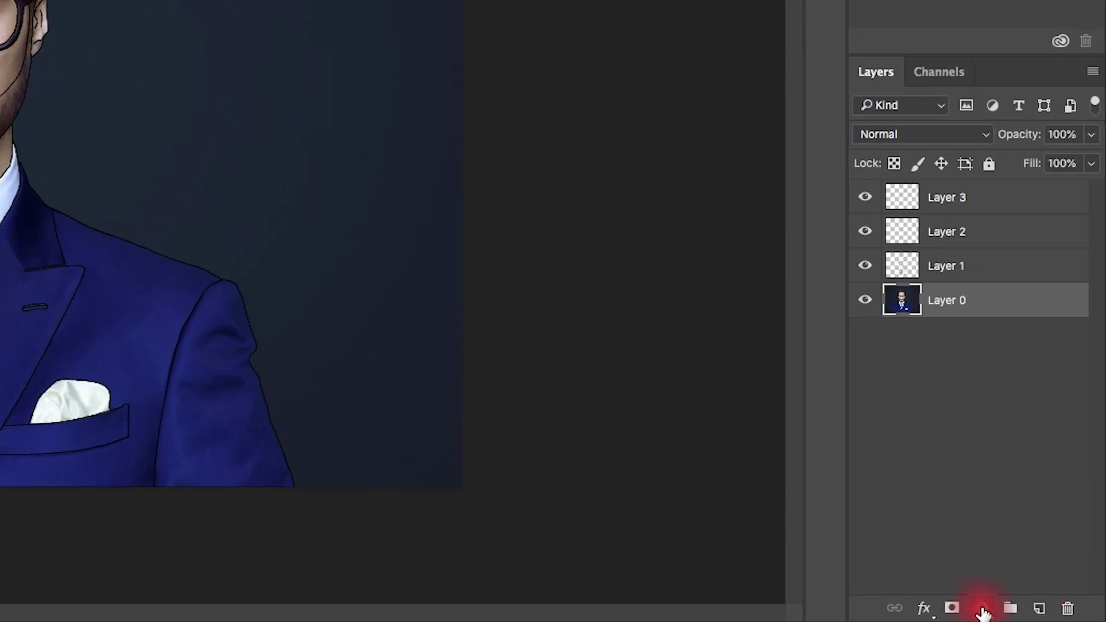
Add a white (#ffffff) Solid Color fill layer above the Layer 0 photo.
click(1040, 610)
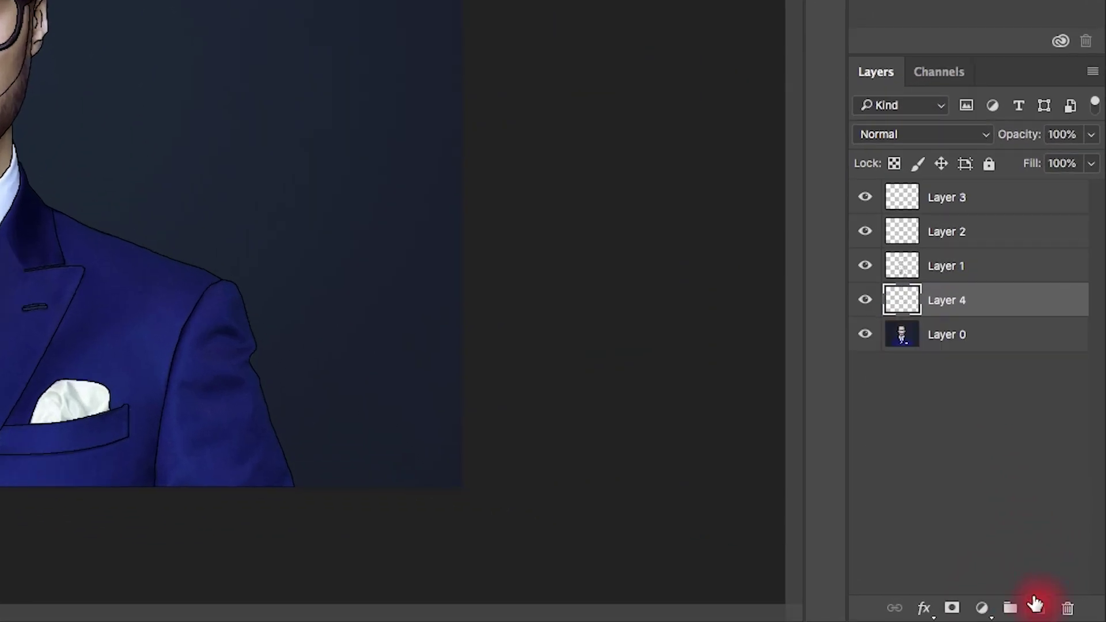
click(981, 609)
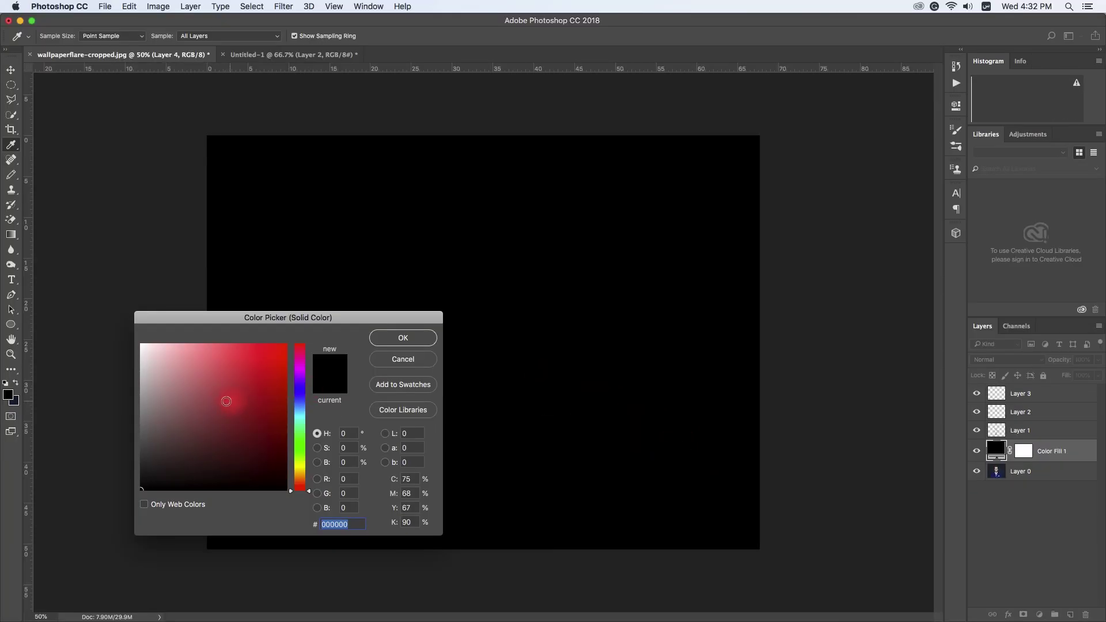
drag(225, 401, 119, 326)
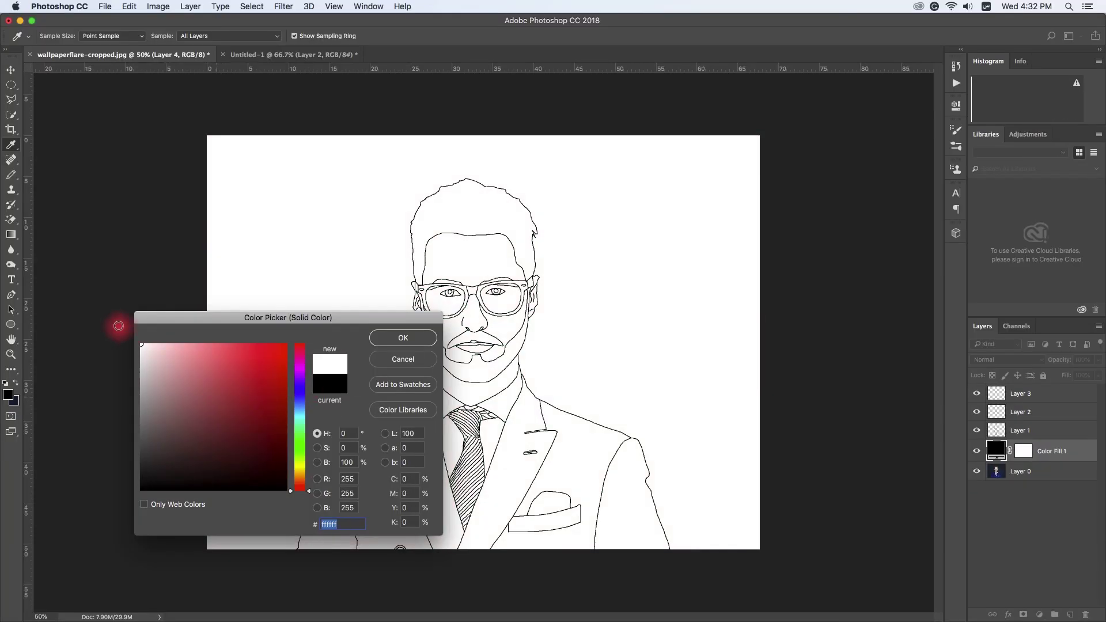
click(406, 339)
key(p)
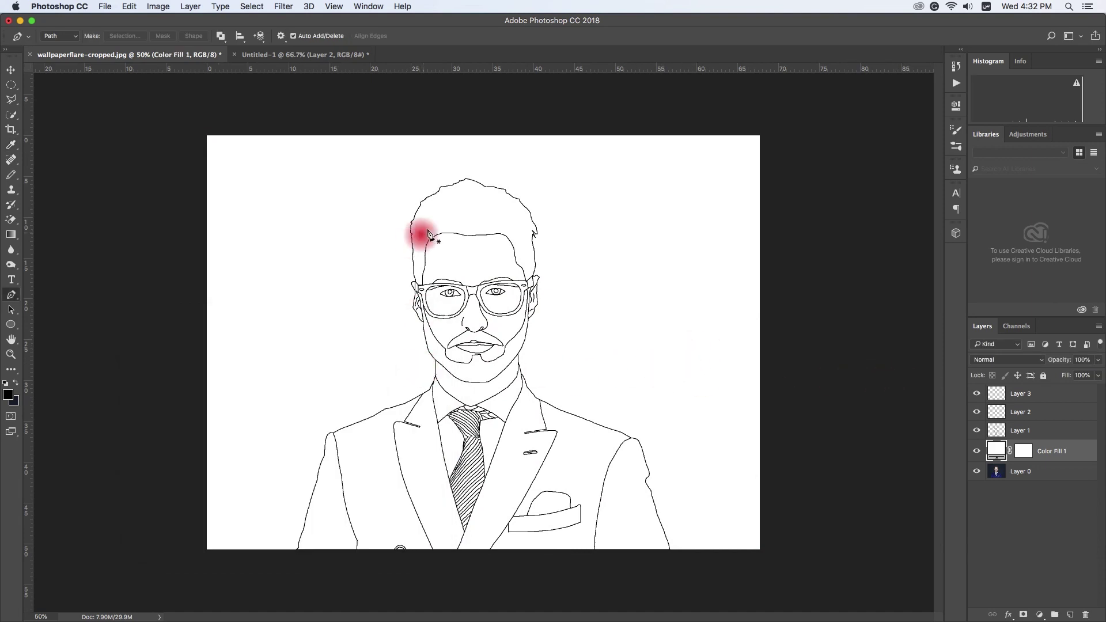
key(super+plus)
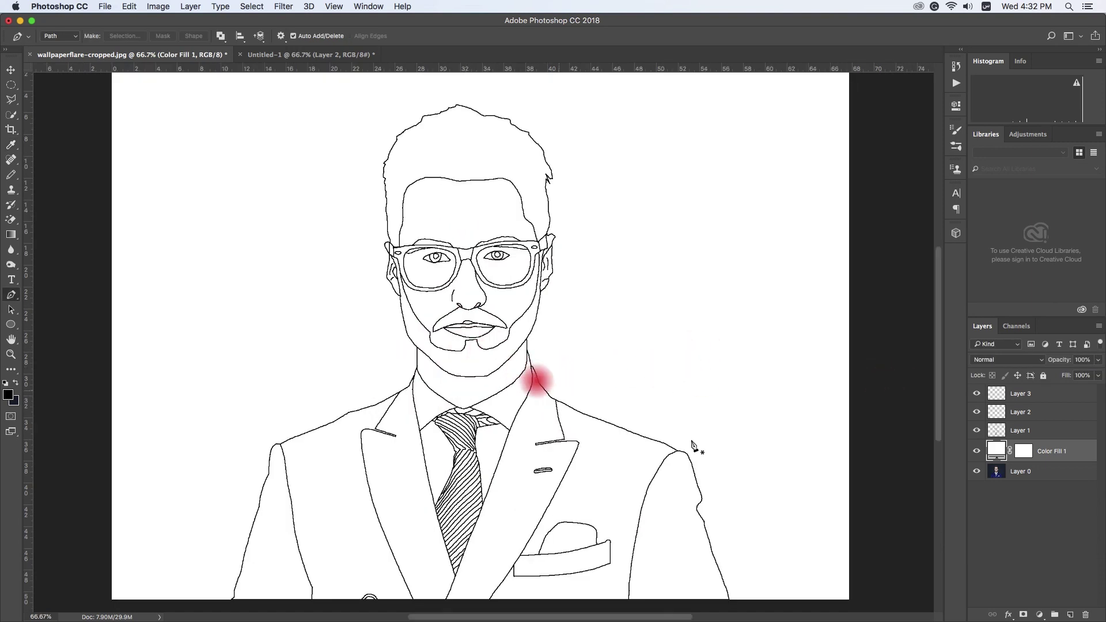
Hide the white Color Fill 1 layer and make Layer 1 active.
click(976, 455)
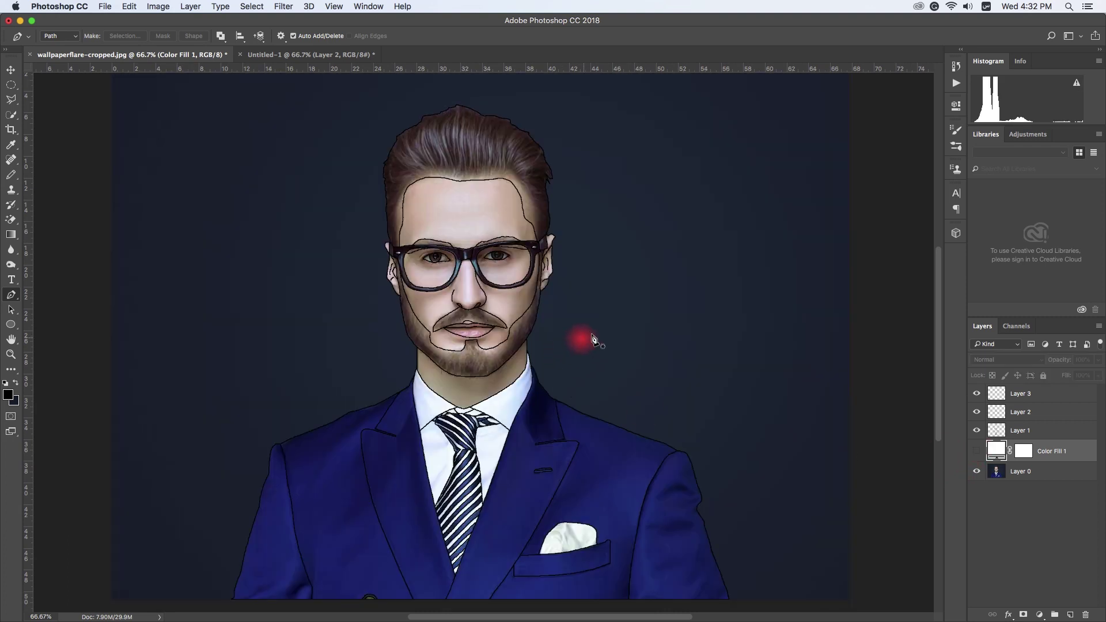
scroll(501, 317, up, 4)
scroll(498, 299, down, 6)
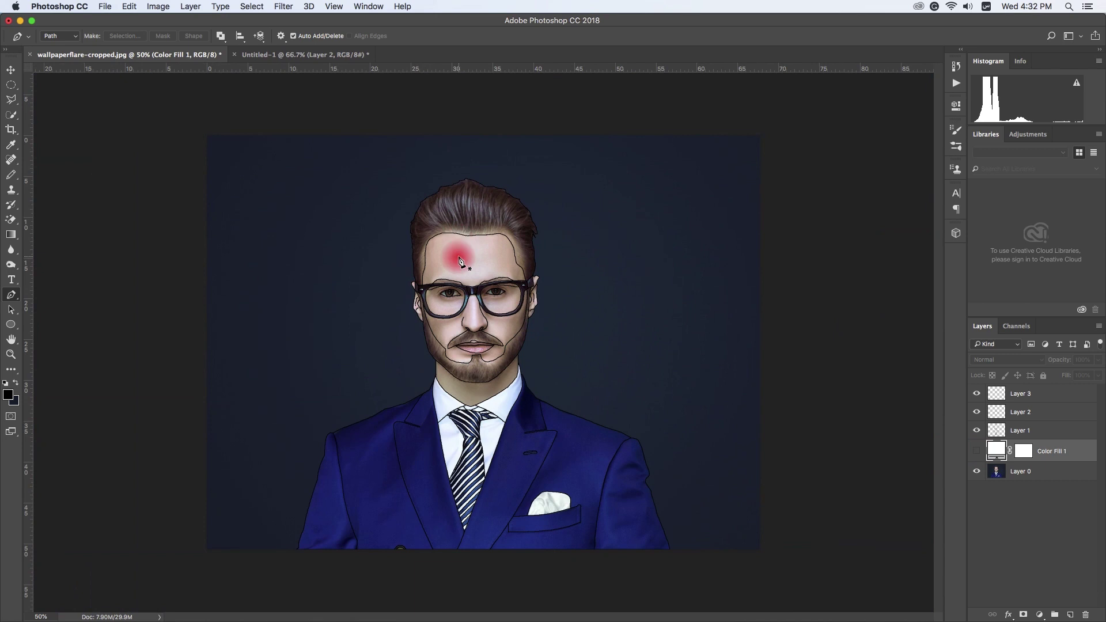
click(992, 435)
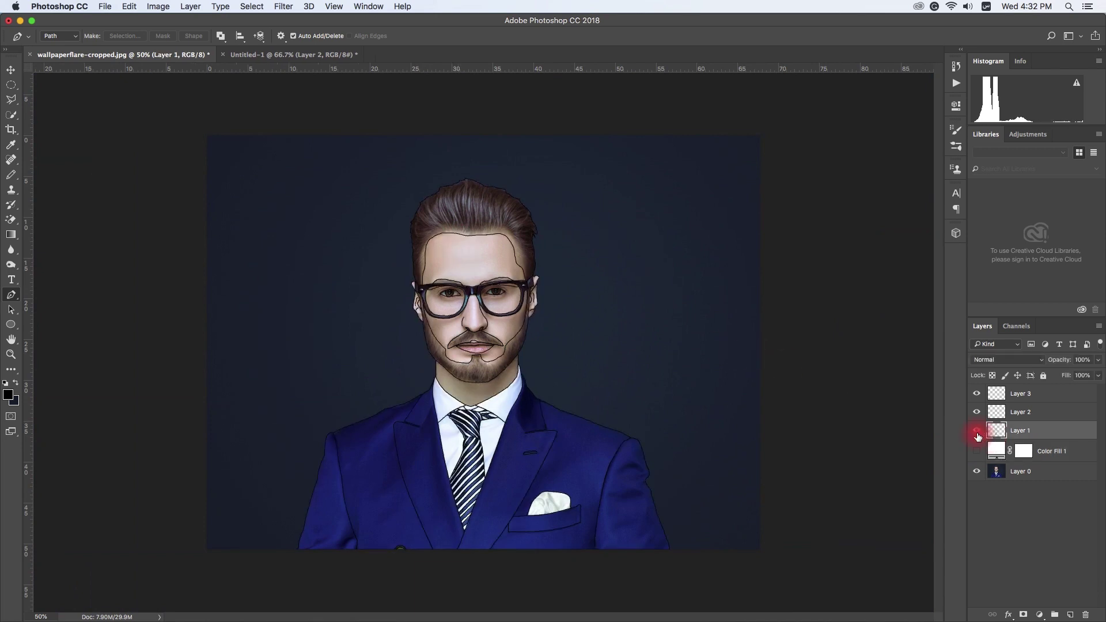
scroll(478, 248, up, 2)
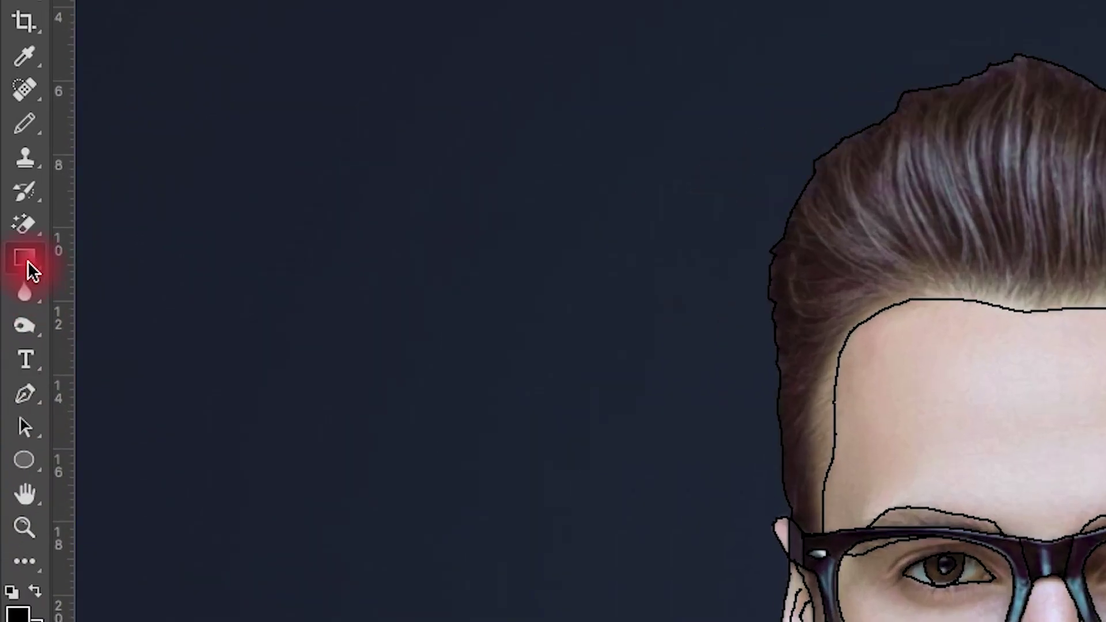
right_click(12, 235)
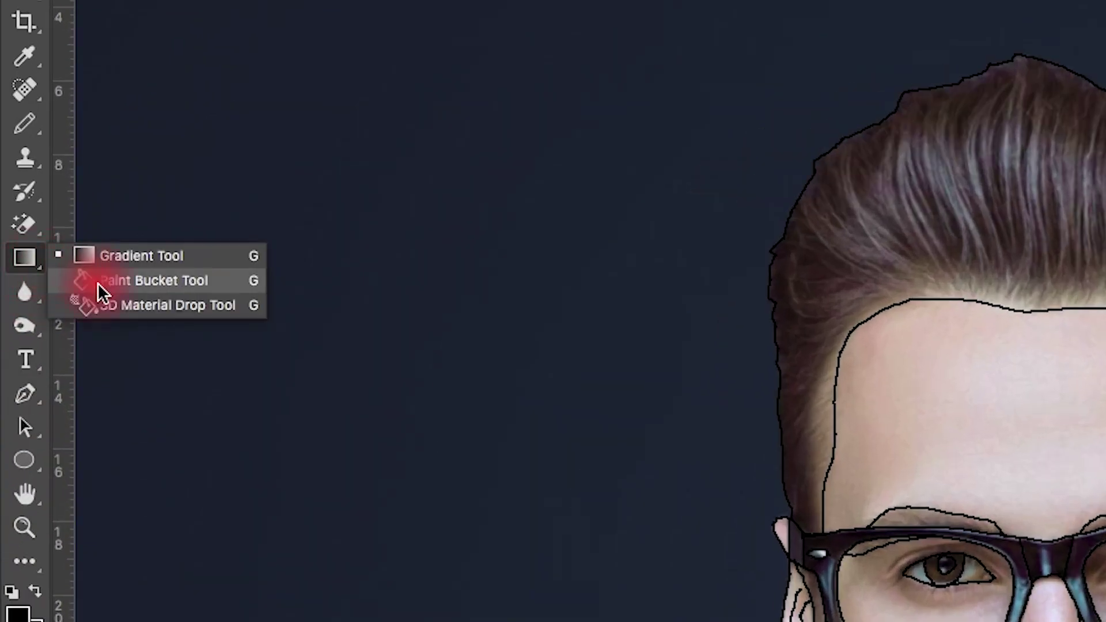
Fill the hair and beard with solid black using the Paint Bucket.
click(128, 293)
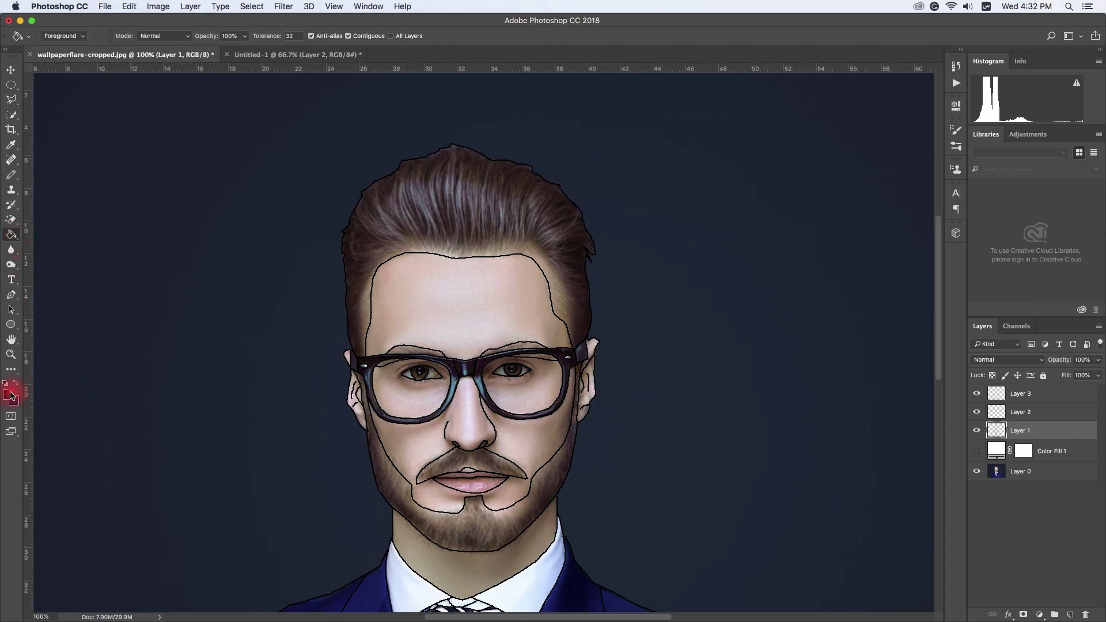
click(10, 396)
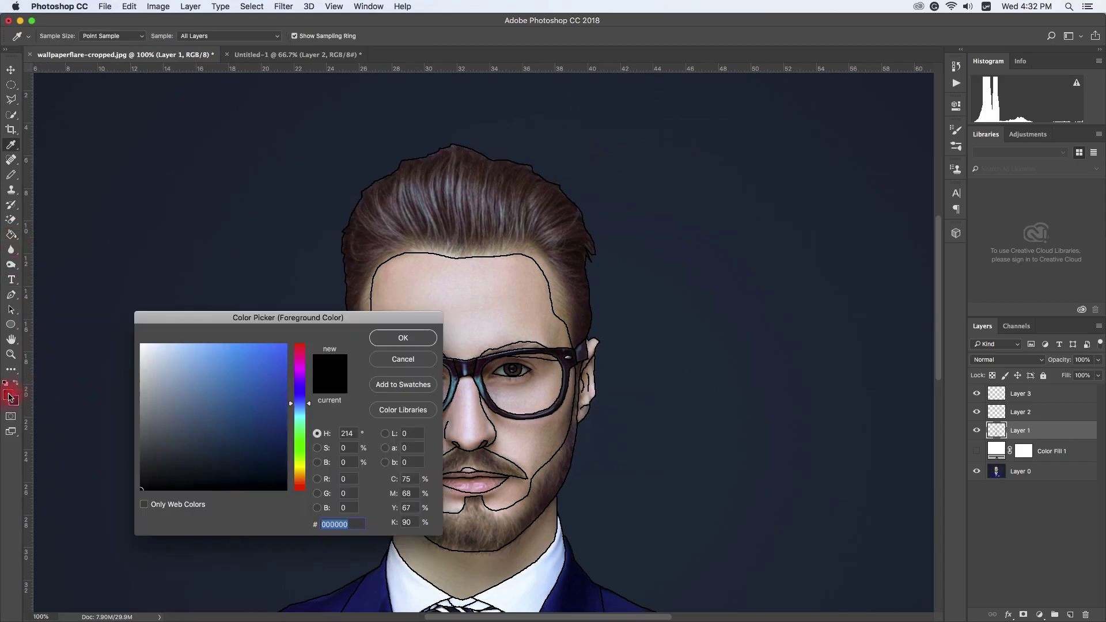
click(403, 339)
click(492, 227)
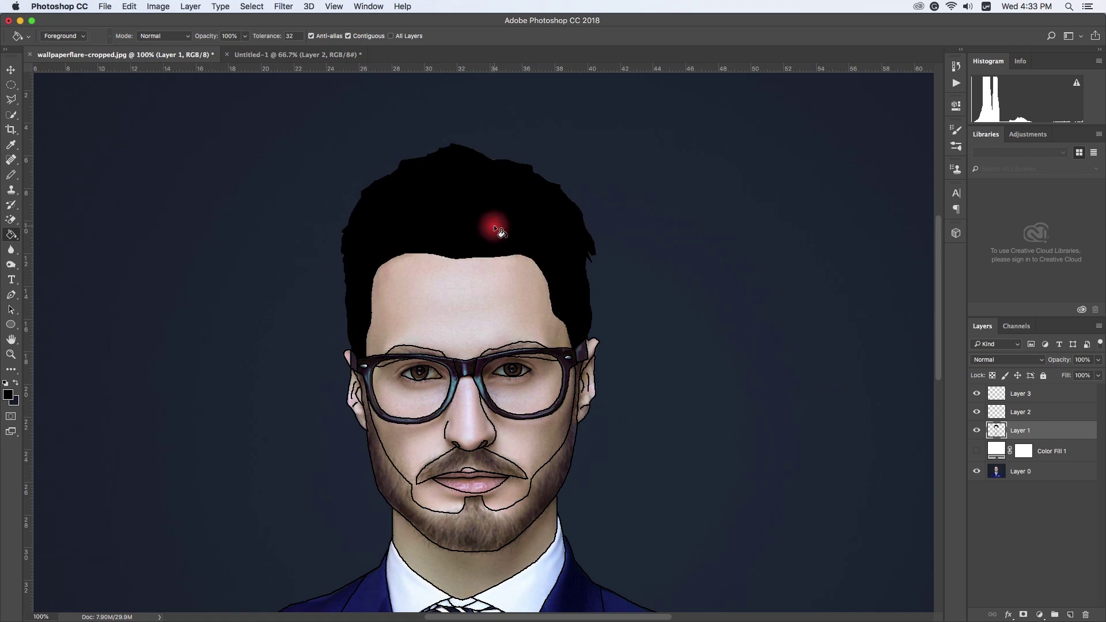
drag(461, 326, 470, 277)
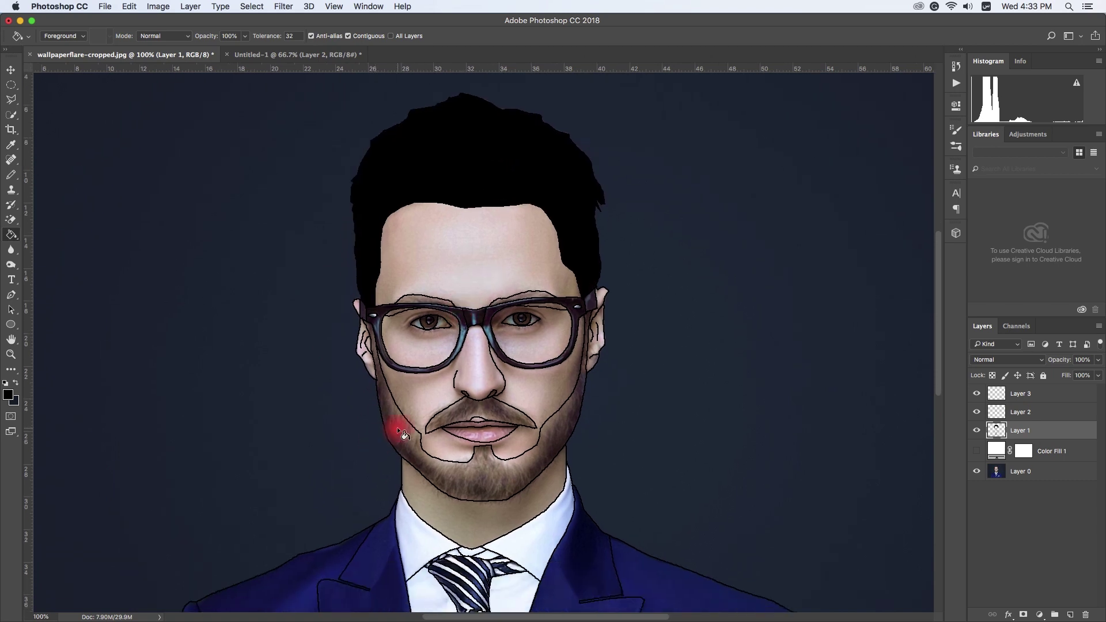
click(390, 444)
Fill both glasses frames black, then sample the frames' dark colour as foreground.
key(super+plus)
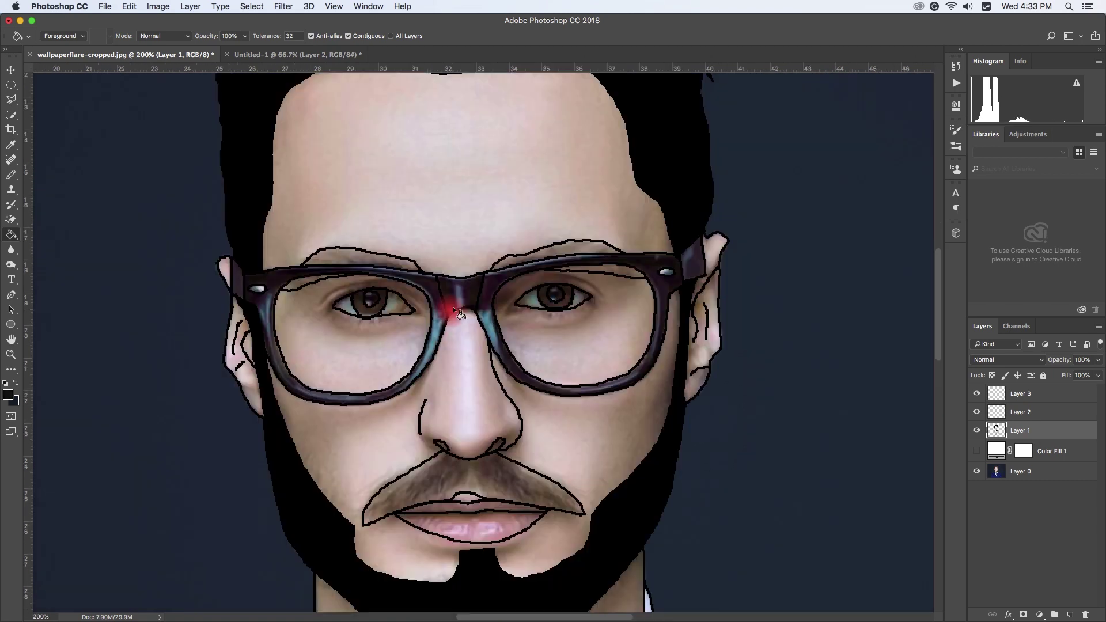
click(450, 331)
click(438, 313)
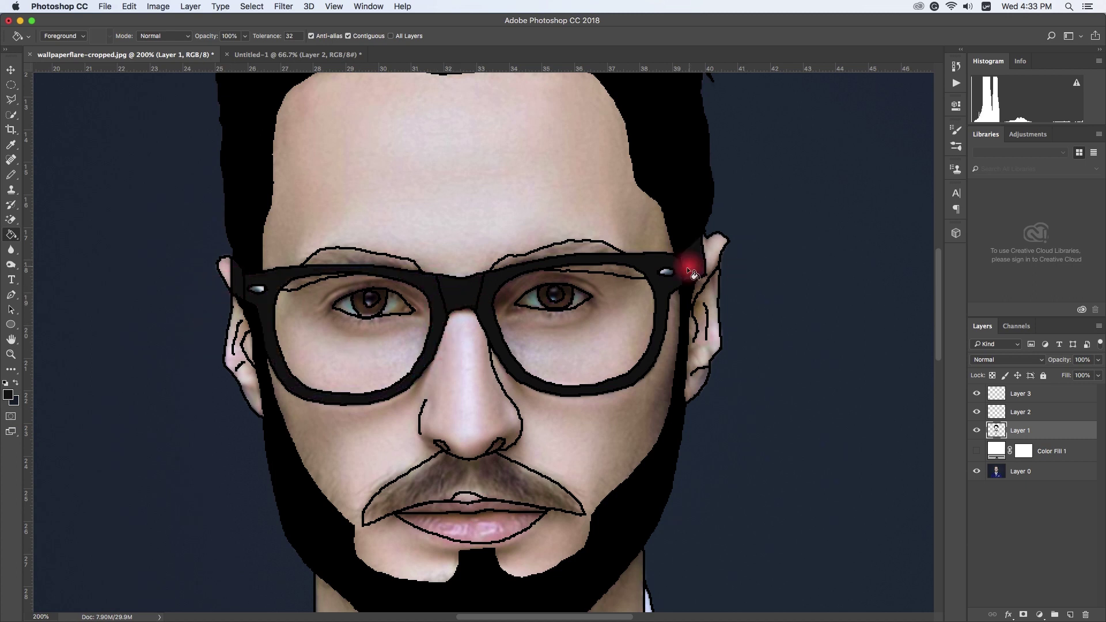
drag(196, 337, 100, 344)
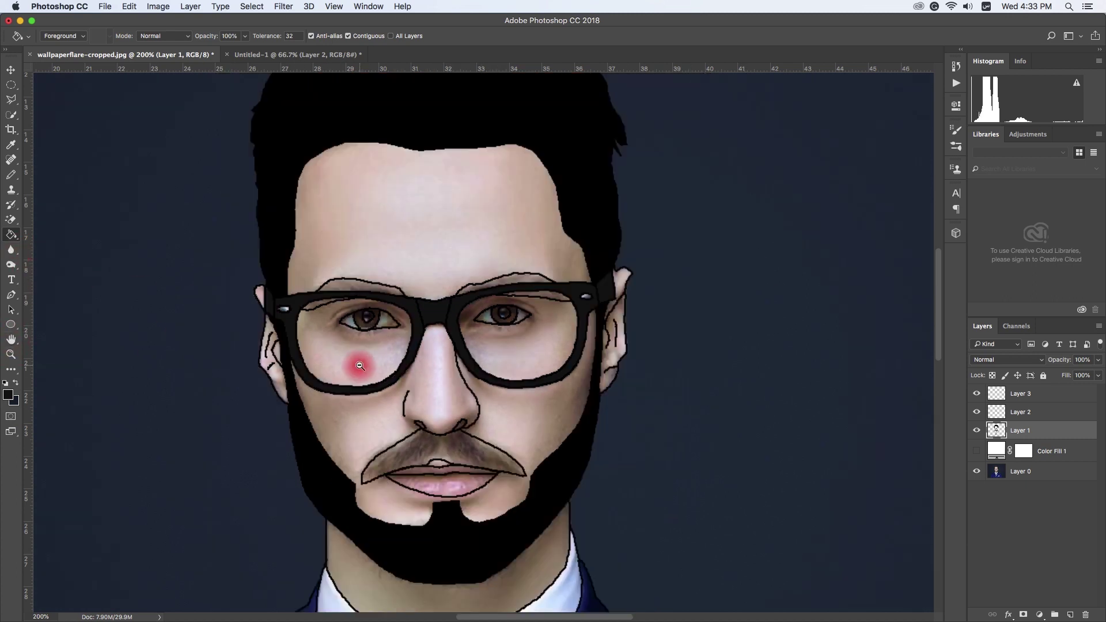
click(11, 397)
click(297, 310)
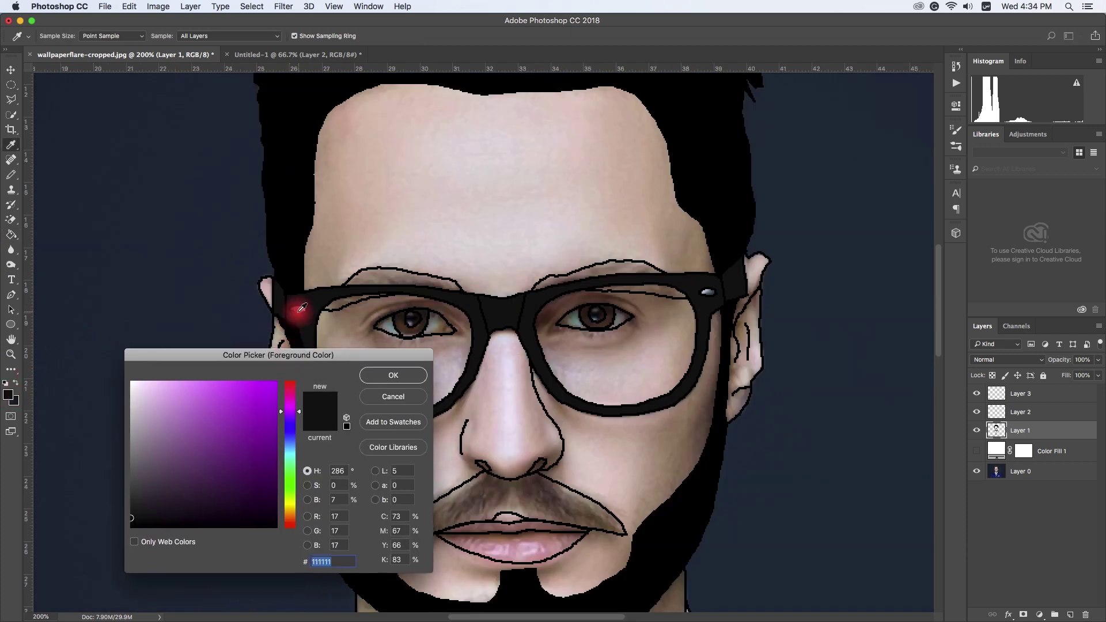
click(398, 376)
key(g)
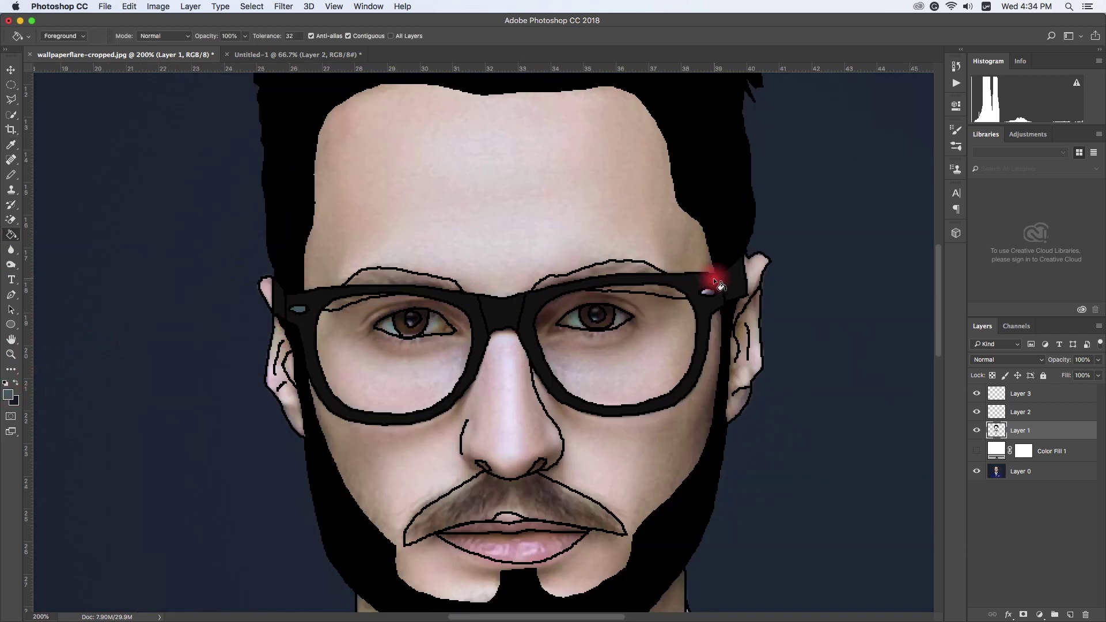
mouse_move(636, 325)
mouse_down()
mouse_move(595, 309)
mouse_move(459, 336)
mouse_move(464, 255)
mouse_move(486, 321)
mouse_move(459, 291)
mouse_move(496, 291)
mouse_move(434, 288)
mouse_move(409, 395)
mouse_move(516, 360)
mouse_up()
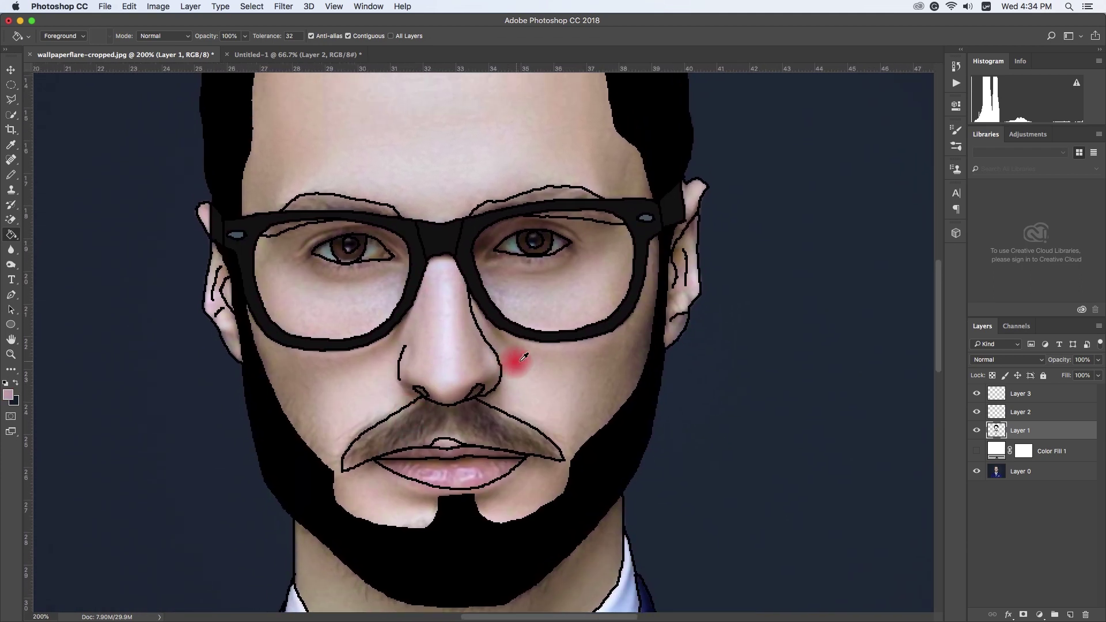
Fill the cheek, nose, skin inside both lenses and forehead with skin pink.
alt+click(546, 376)
click(351, 380)
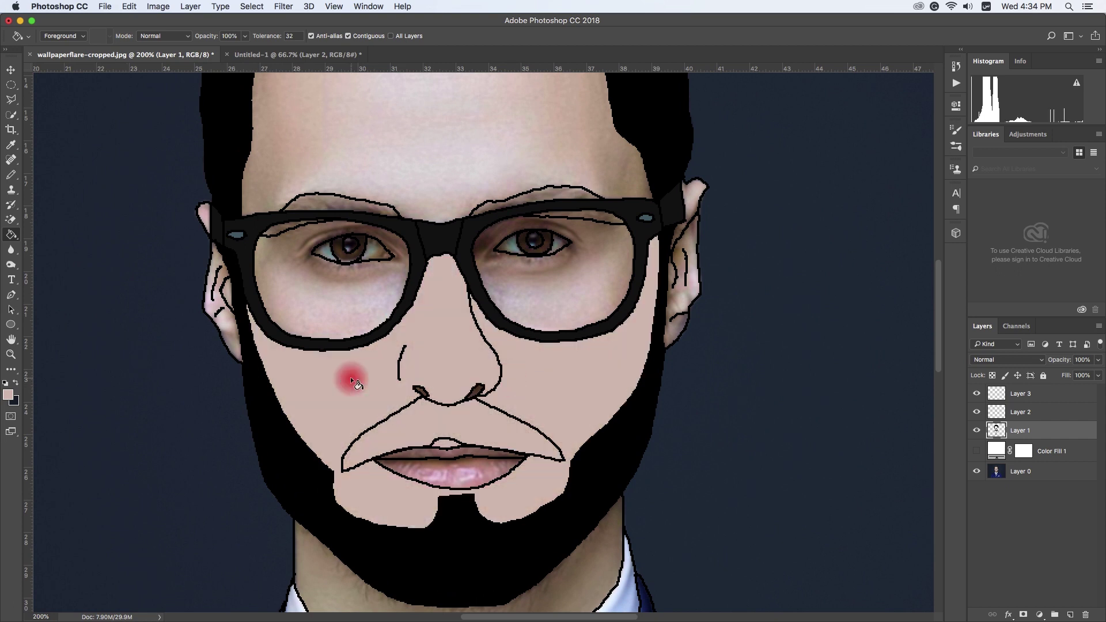
click(324, 310)
click(558, 295)
click(406, 187)
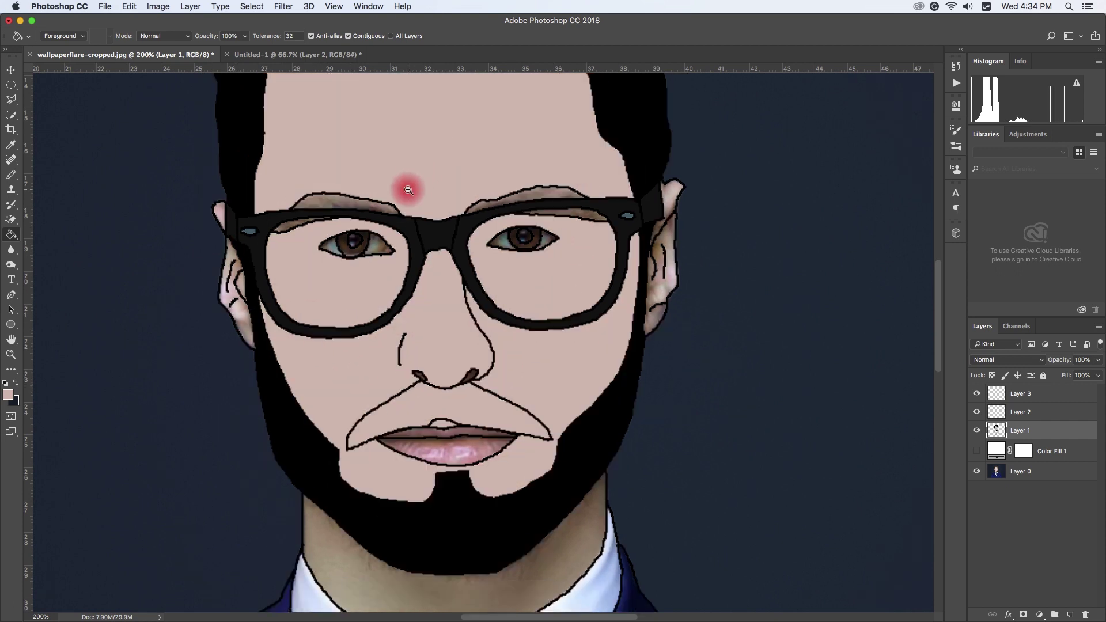
Fill both ears with the skin pink.
mouse_move(406, 187)
mouse_down()
mouse_move(531, 239)
mouse_move(629, 370)
mouse_up()
click(595, 390)
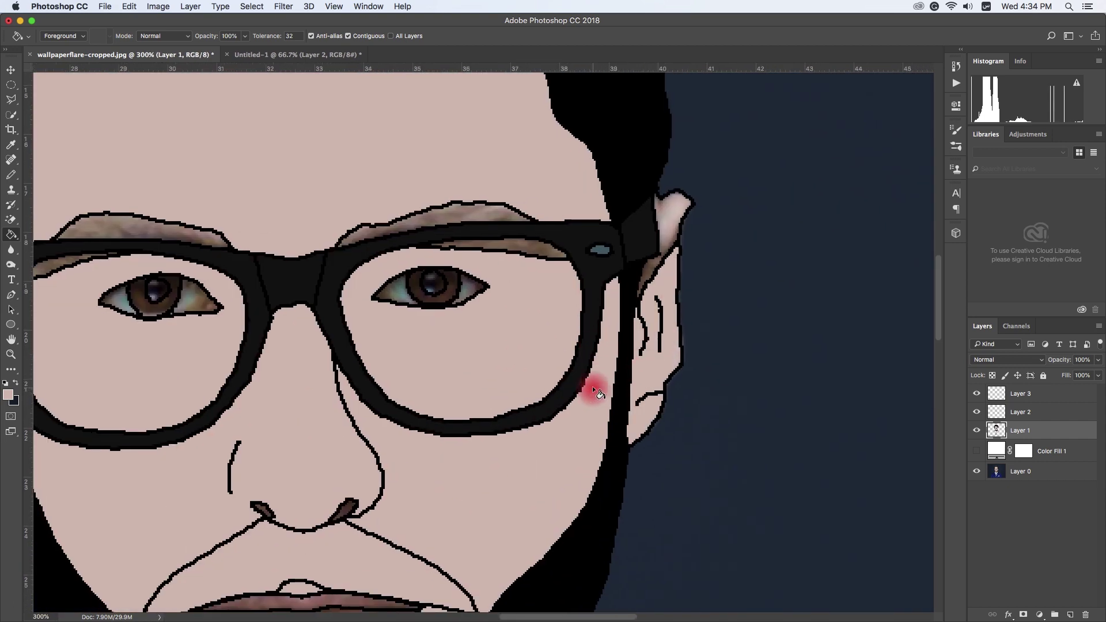
mouse_move(668, 241)
mouse_down()
mouse_move(649, 321)
mouse_move(170, 372)
mouse_up()
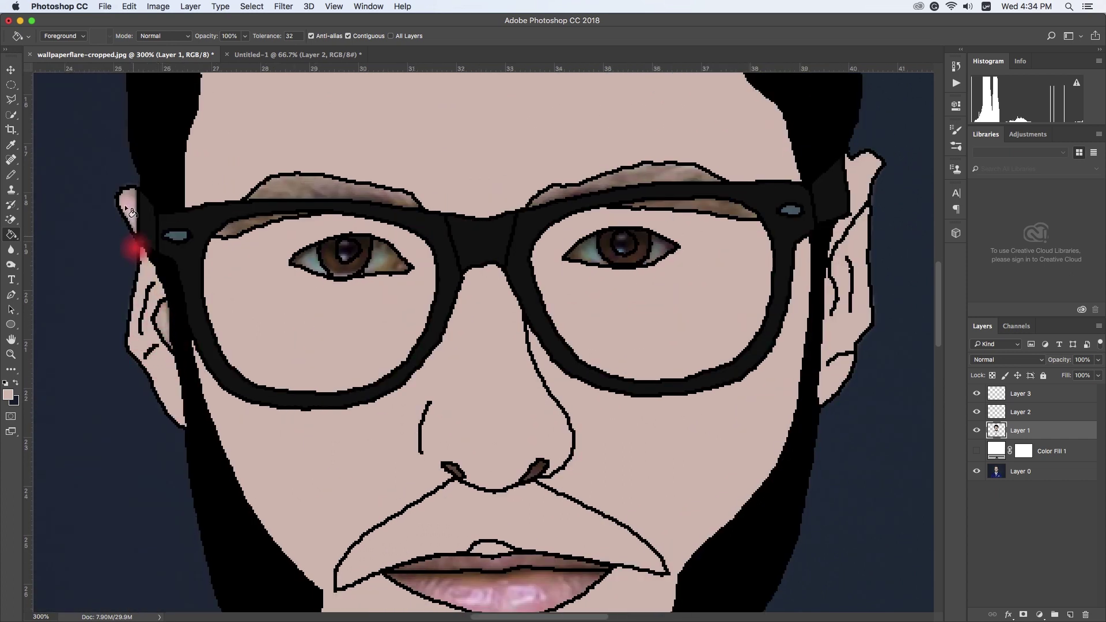
click(146, 320)
Fill the skin beside both nostrils with the skin tone.
scroll(247, 378, down, 5)
scroll(345, 415, down, 3)
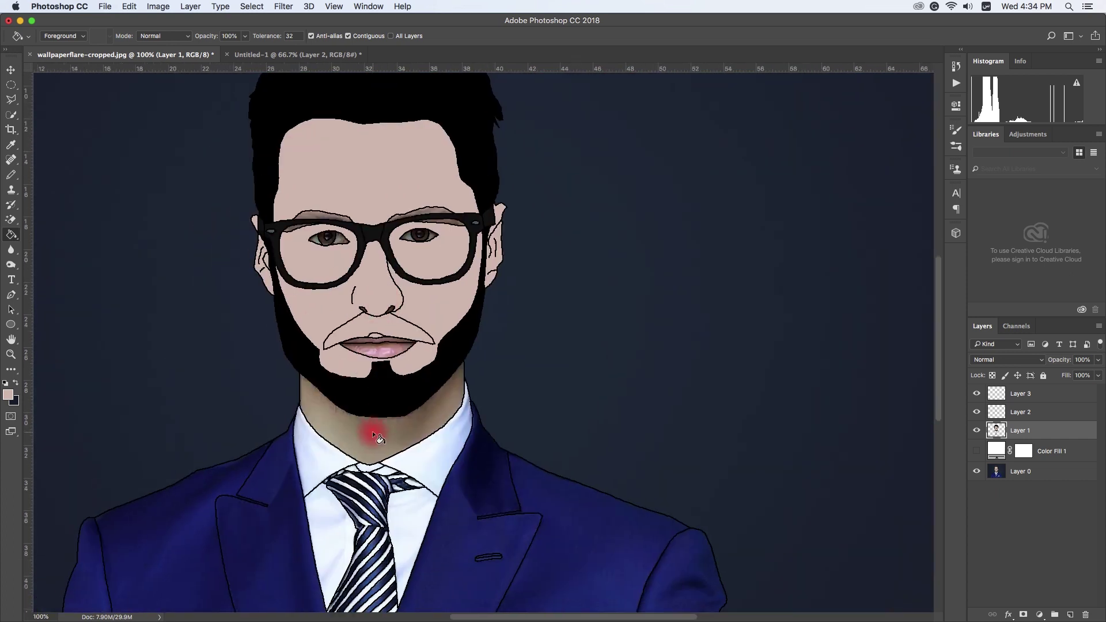
scroll(365, 378, down, 2)
scroll(494, 333, up, 2)
scroll(485, 444, up, 1)
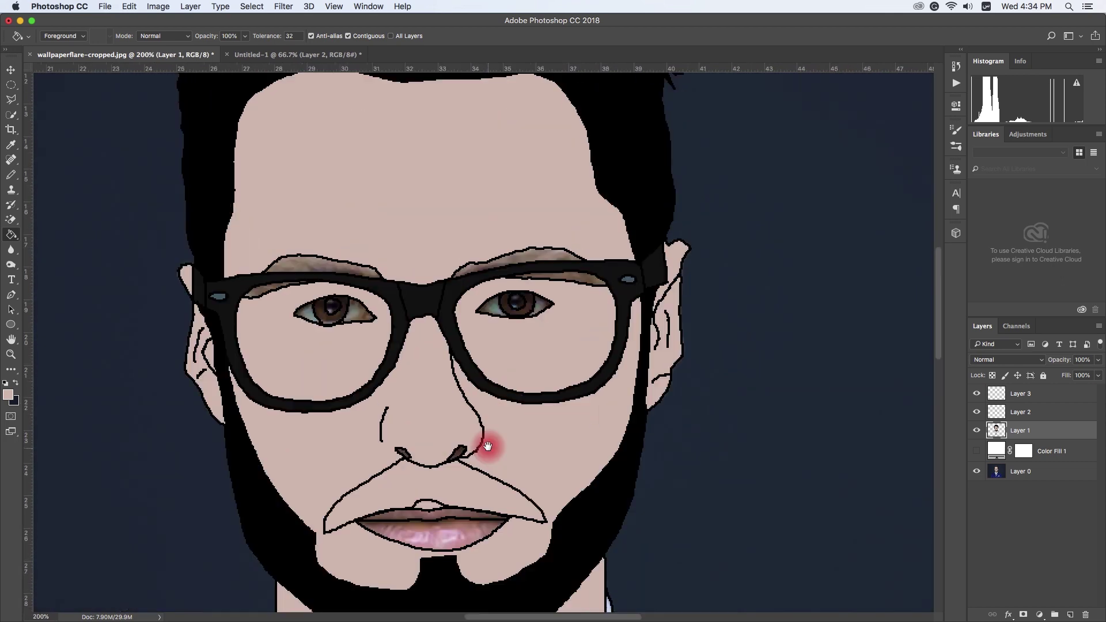
scroll(414, 320, up, 1)
drag(436, 330, 436, 291)
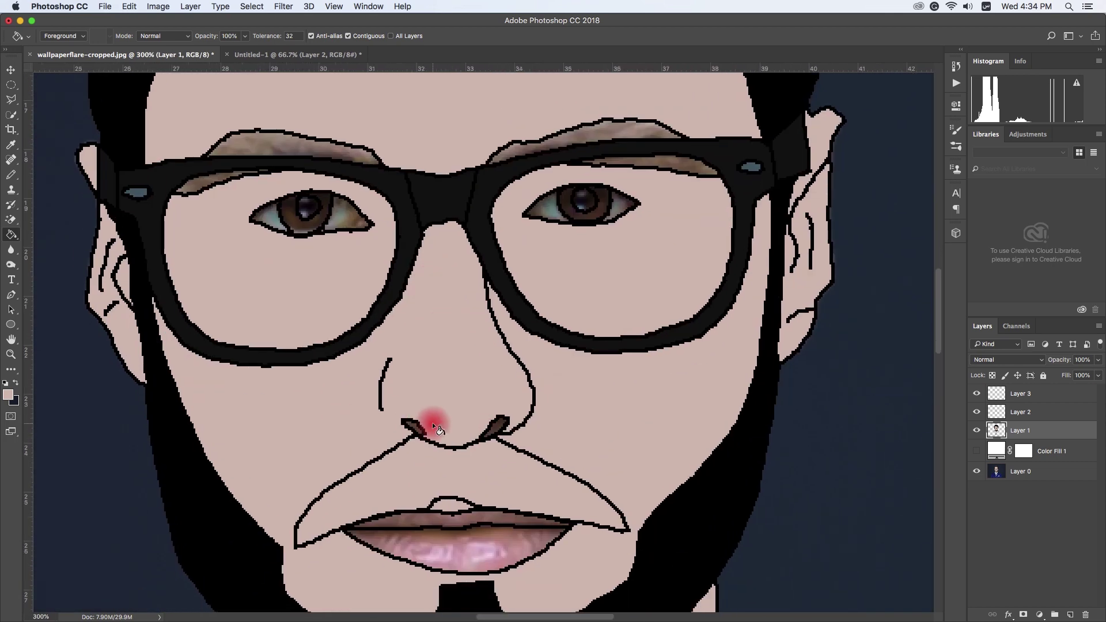
click(107, 422)
click(9, 396)
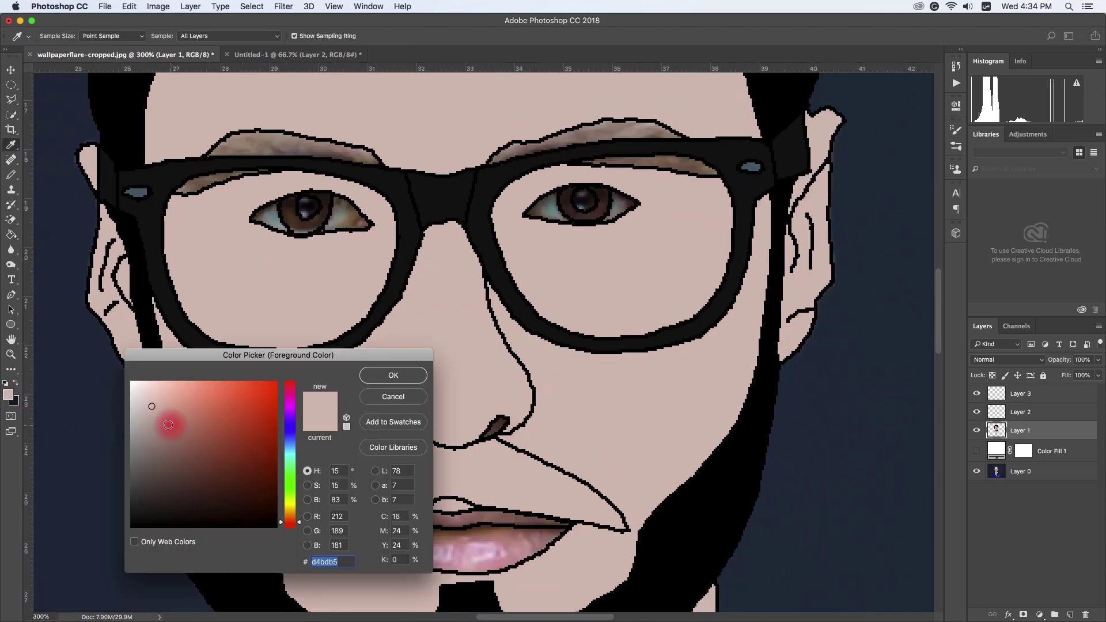
click(380, 375)
click(411, 426)
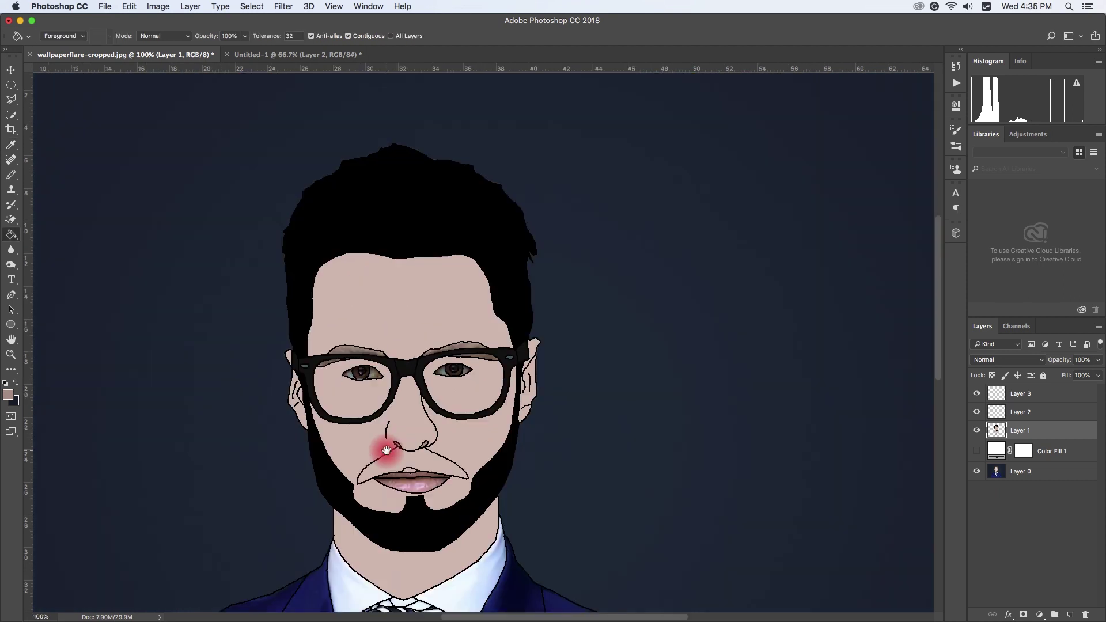
Sample the muted rose lip colour (#bc8487) and fill the lips with it.
drag(498, 433, 391, 455)
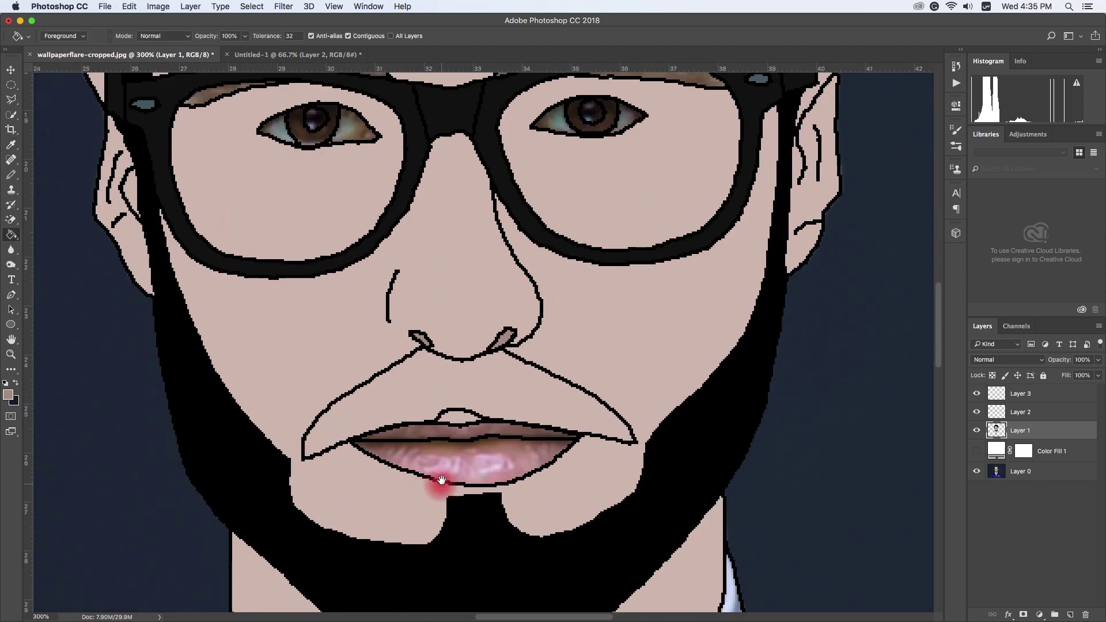
click(7, 394)
click(515, 432)
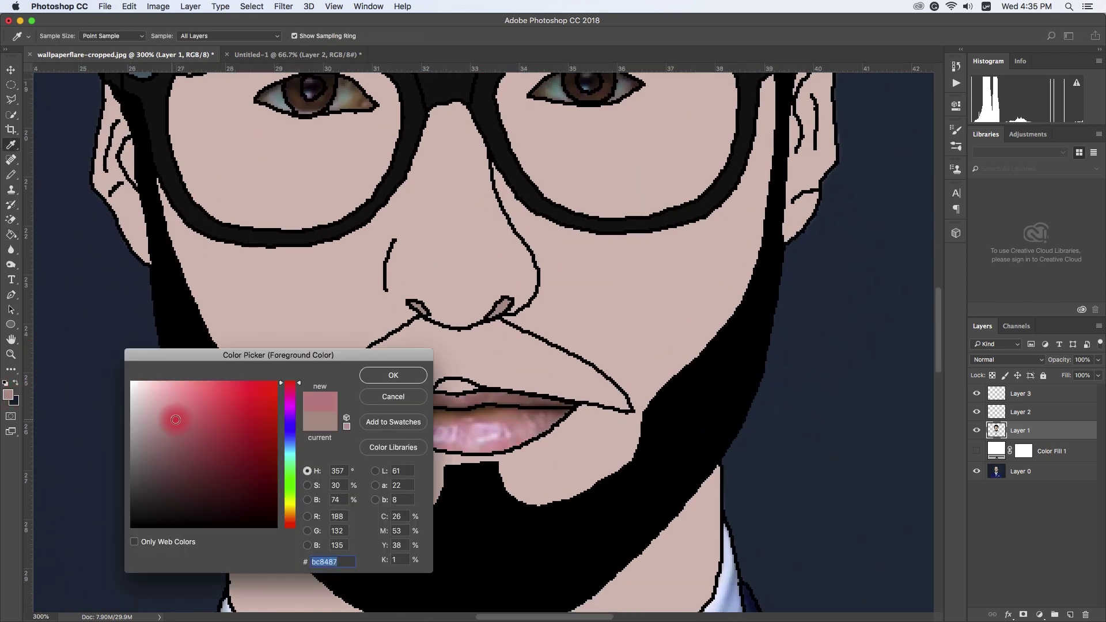
click(393, 375)
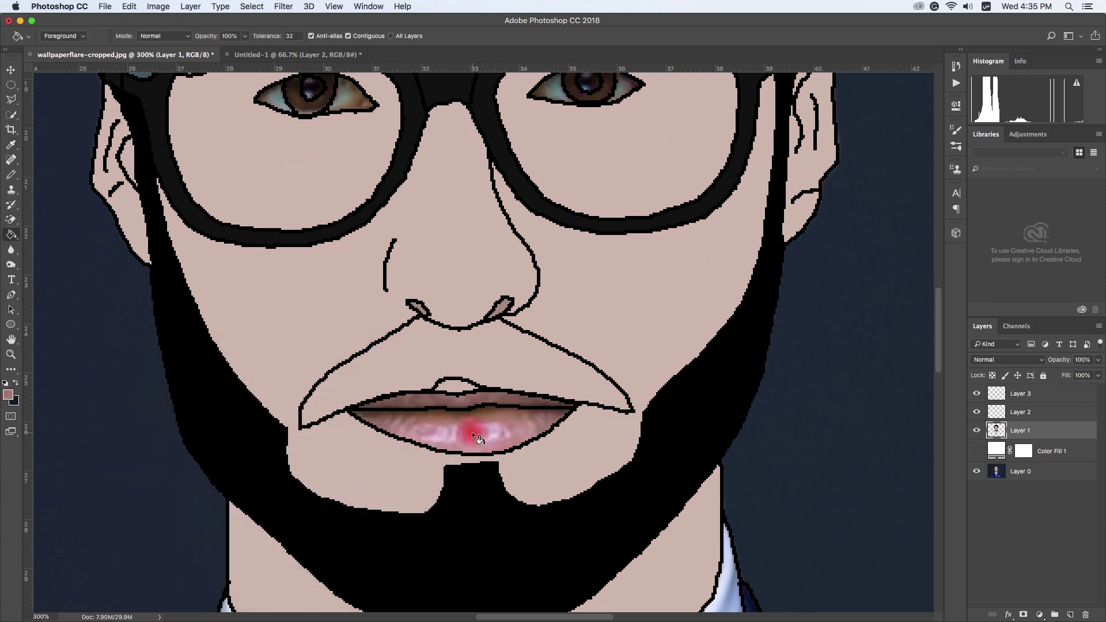
click(464, 439)
mouse_move(425, 407)
mouse_down()
mouse_move(533, 361)
mouse_move(523, 345)
mouse_up()
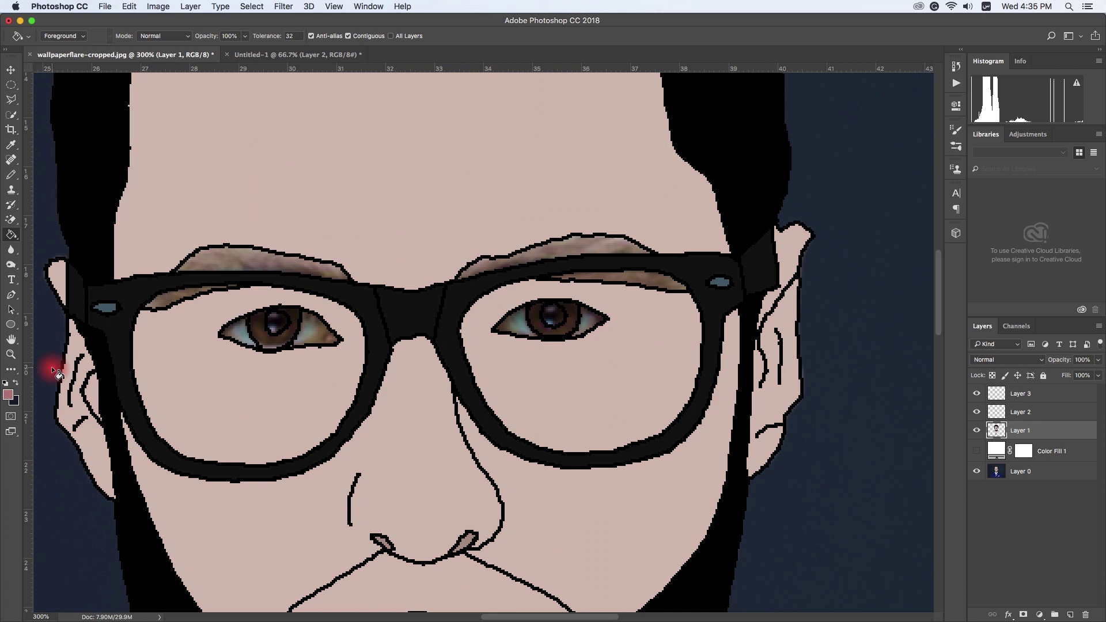
Fill the left eyebrow and the strip above the right lens solid black.
alt+click(94, 185)
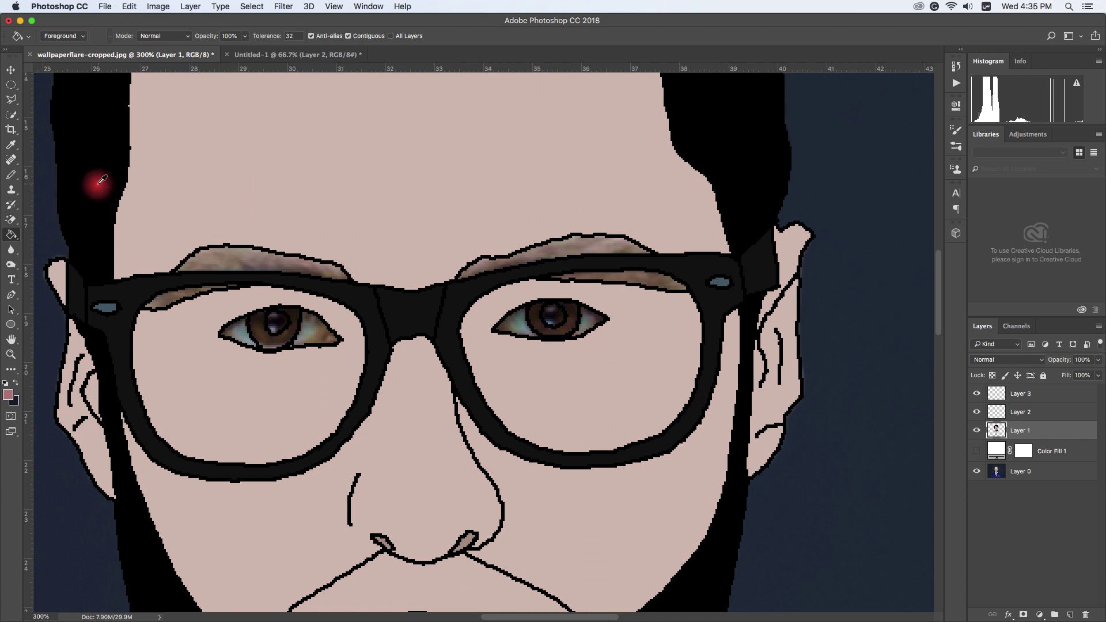
click(237, 263)
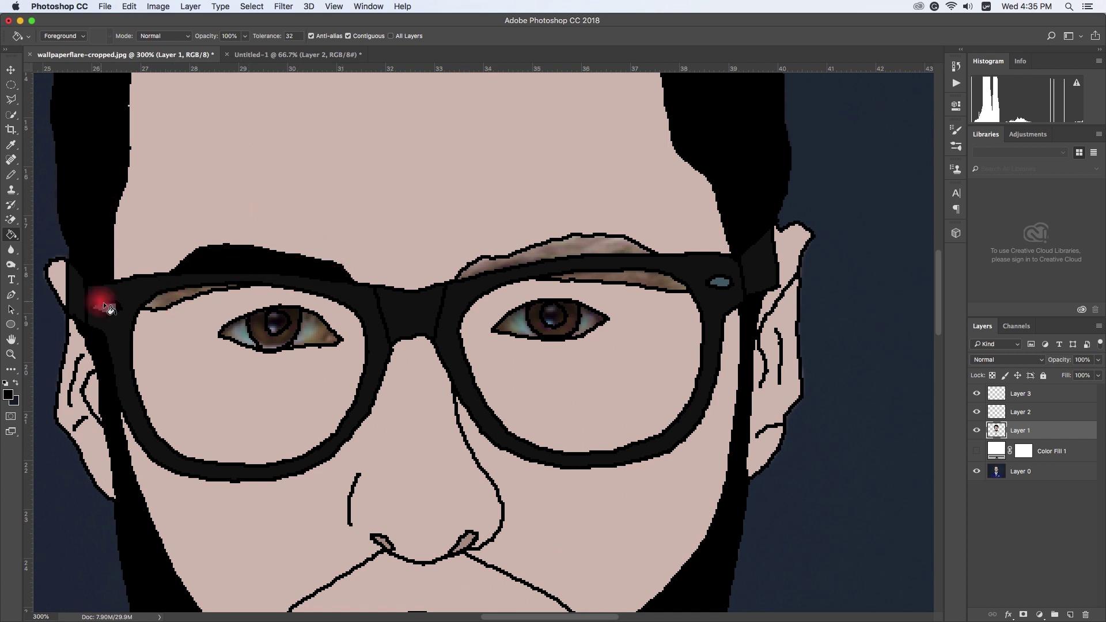
key(cmd+z)
click(8, 394)
key(Return)
click(254, 258)
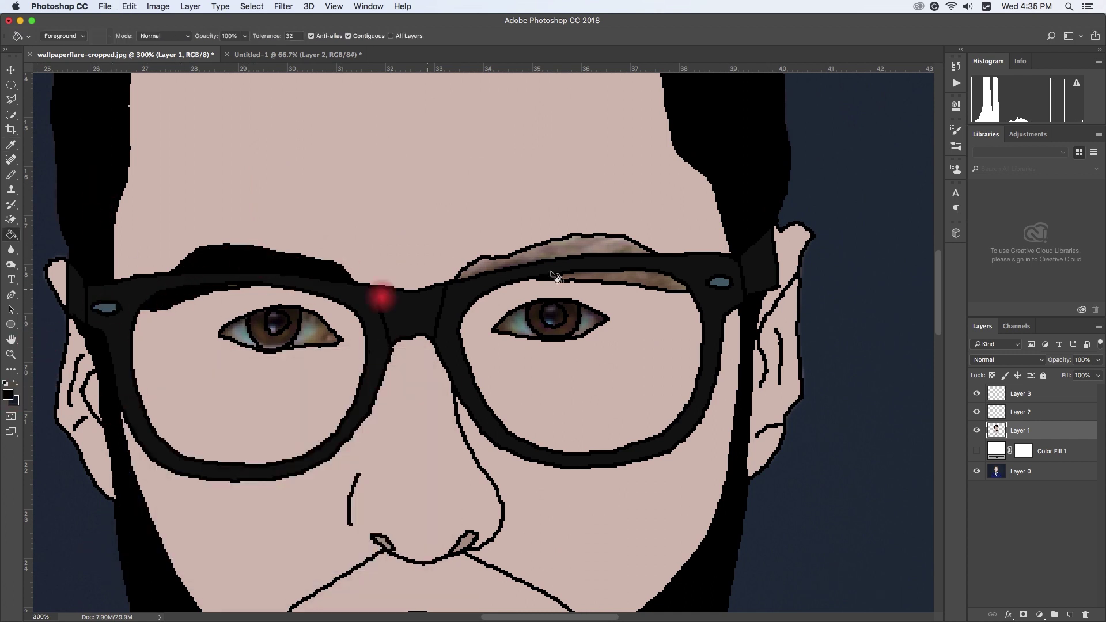
click(651, 284)
drag(650, 284, 553, 307)
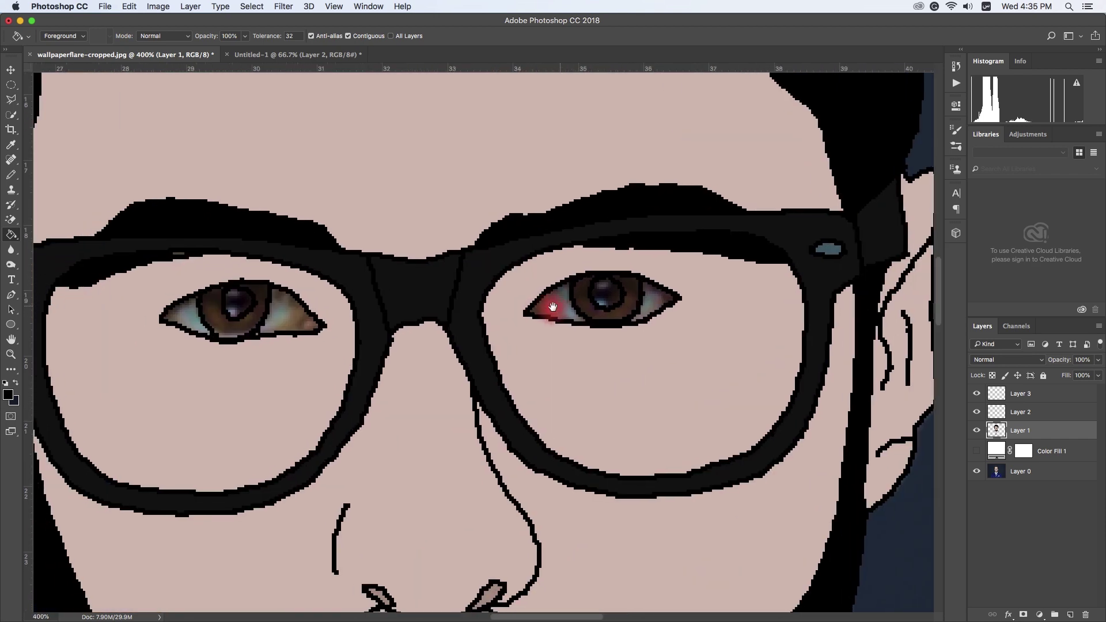
Fill the whites of both eyes light grey #c2bdbd.
click(8, 395)
click(135, 422)
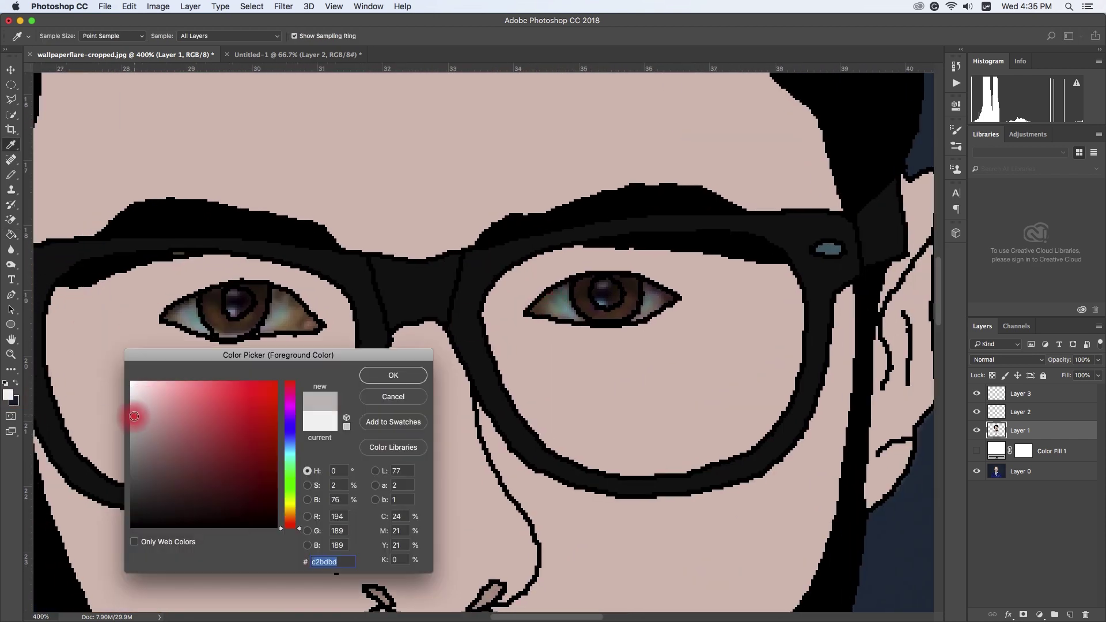
key(Return)
click(311, 324)
click(185, 316)
click(570, 306)
click(647, 308)
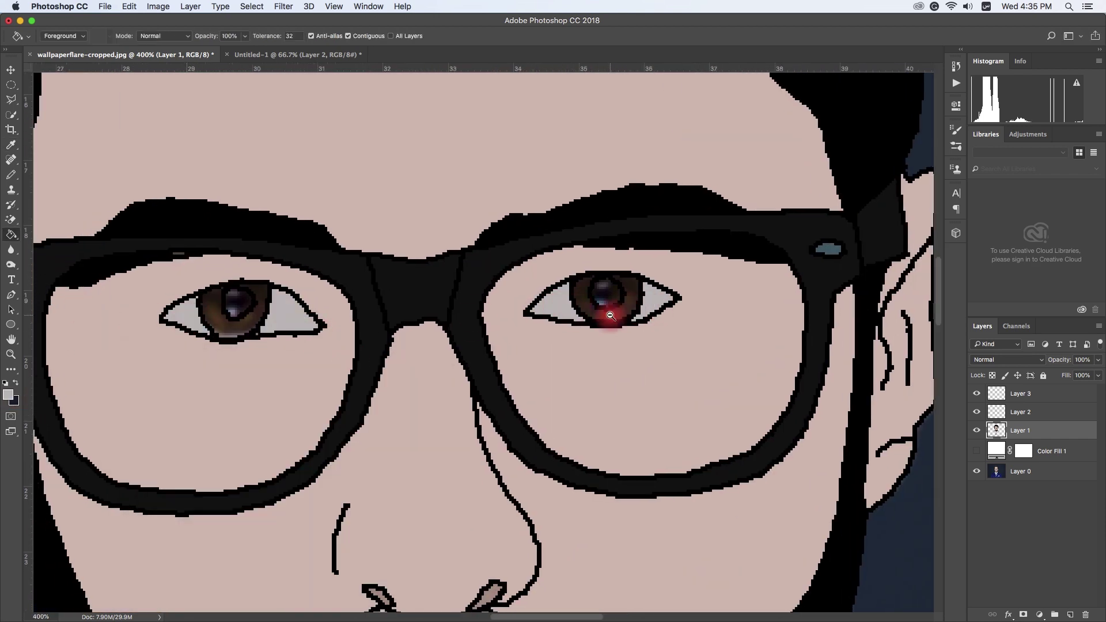
alt+click(610, 316)
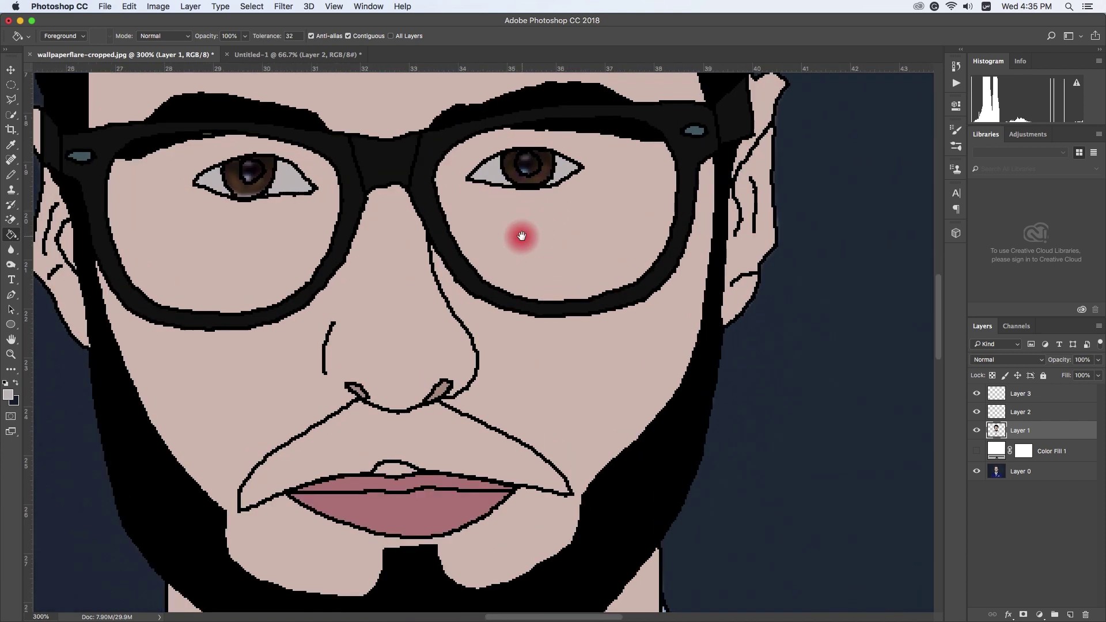
Sample the iris brown #503721 from the eye and fill both irises with it.
key(ctrl+plus)
drag(521, 236, 524, 353)
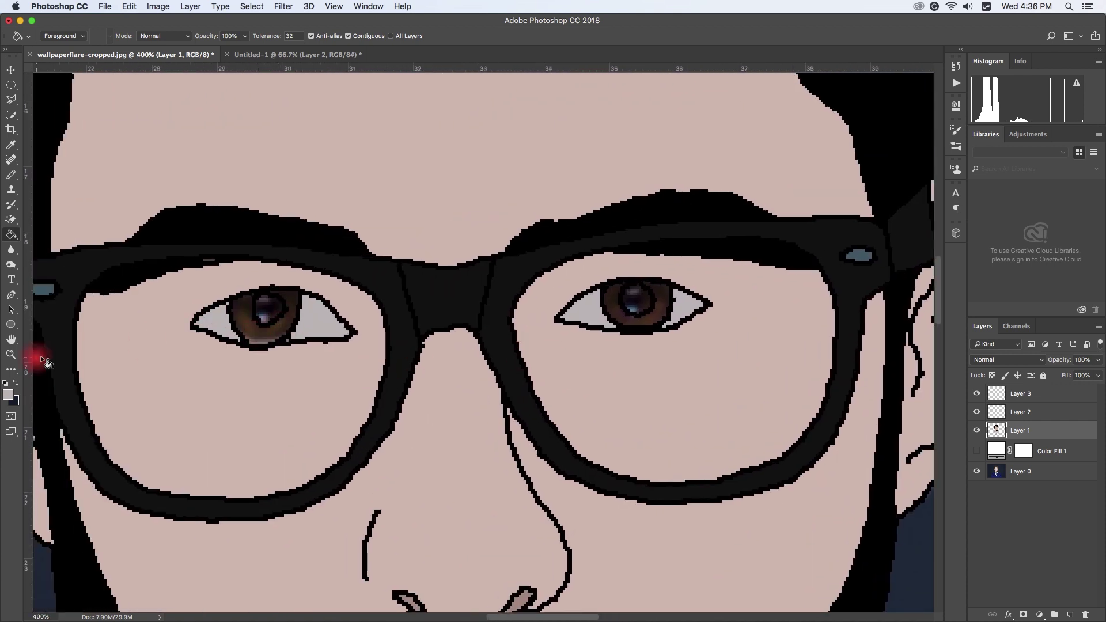
click(264, 339)
click(256, 322)
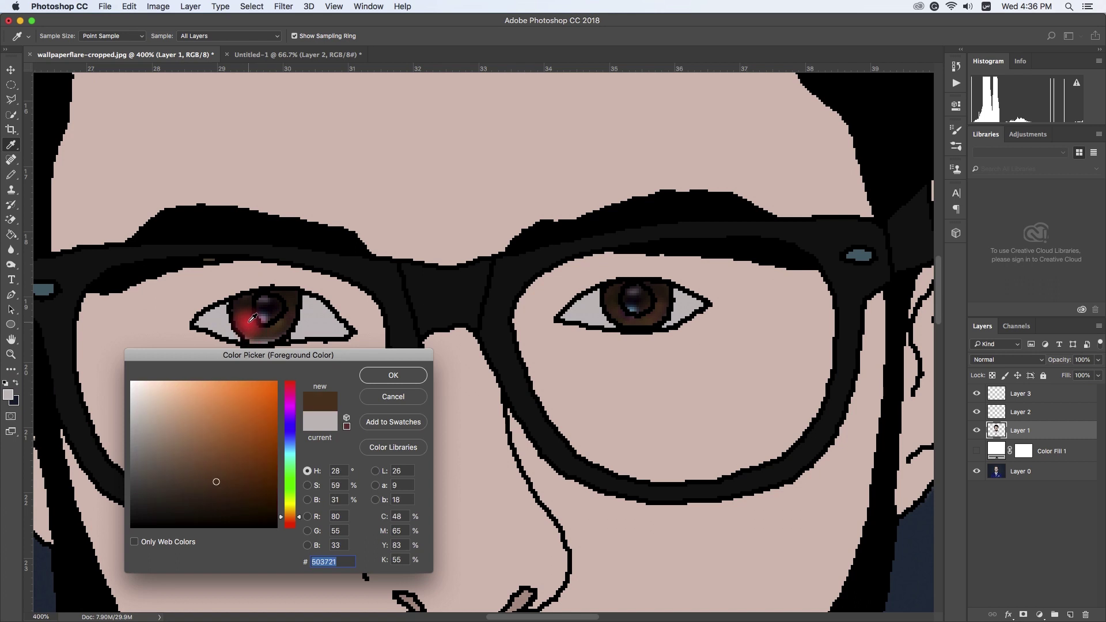
key(Return)
key(g)
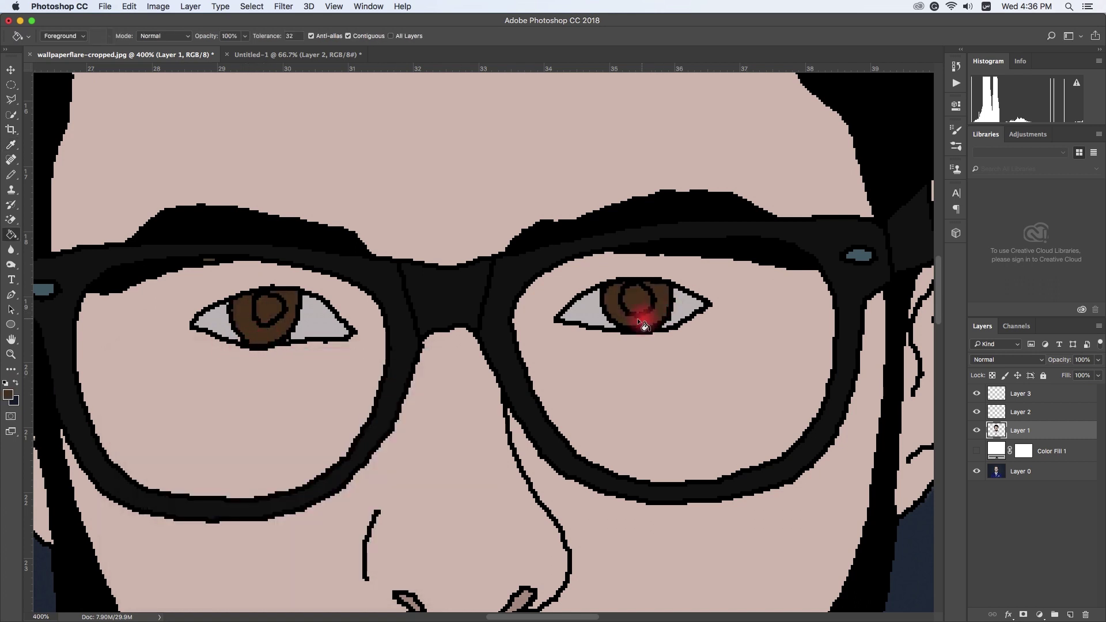
click(981, 415)
On Layer 3, set the fill colour to pure black and fill the pupils.
click(981, 398)
click(637, 306)
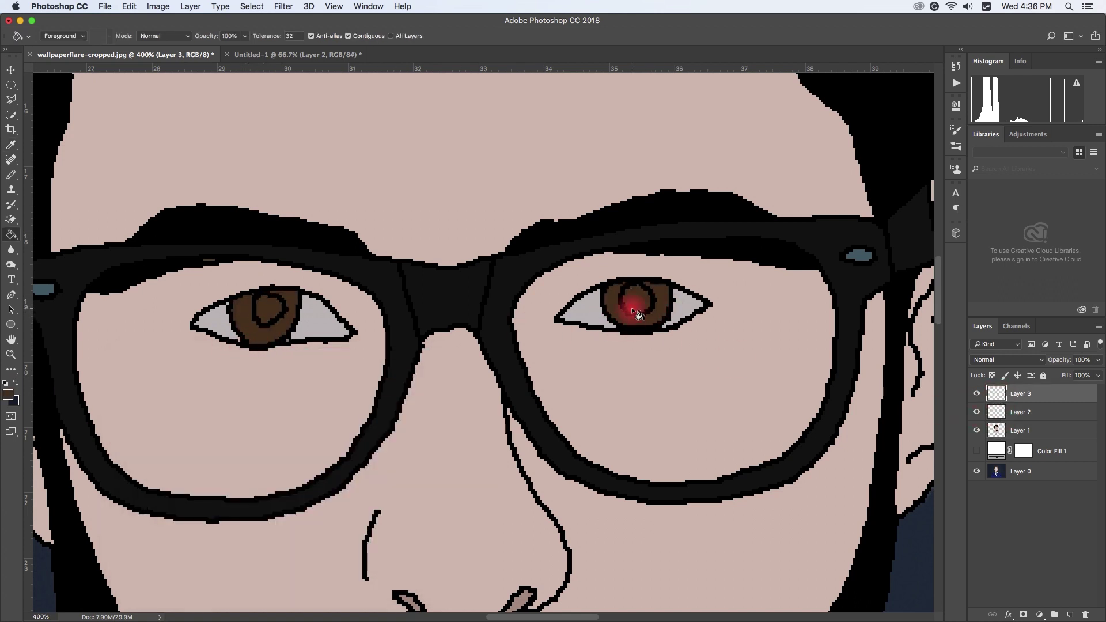
key(i)
click(8, 395)
click(131, 526)
click(392, 375)
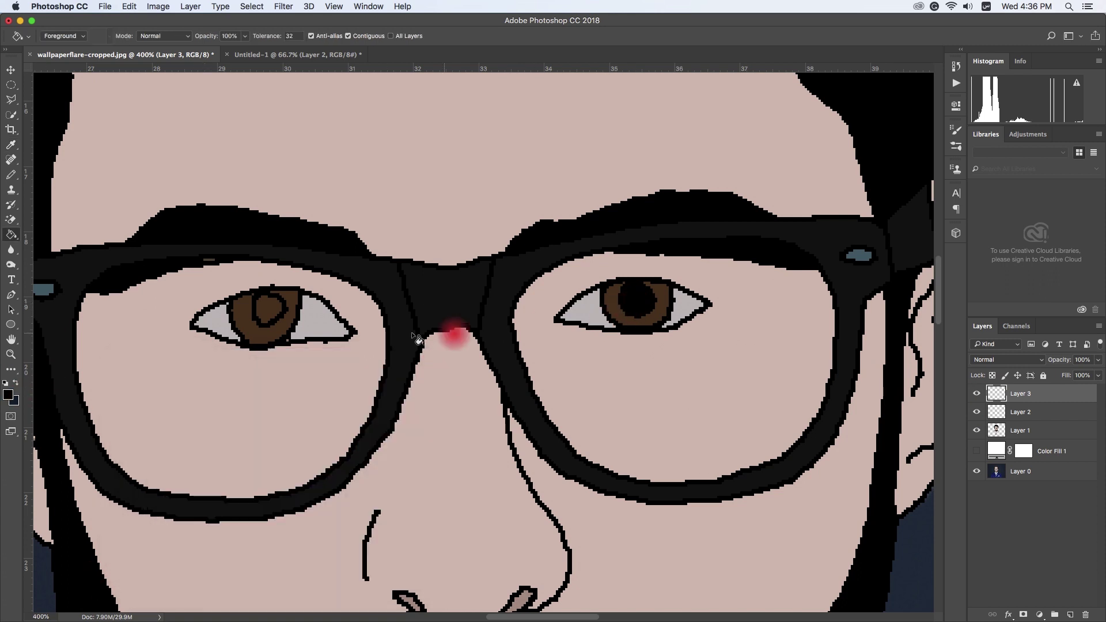
key(g)
scroll(309, 367, down, 2)
scroll(436, 329, down, 1)
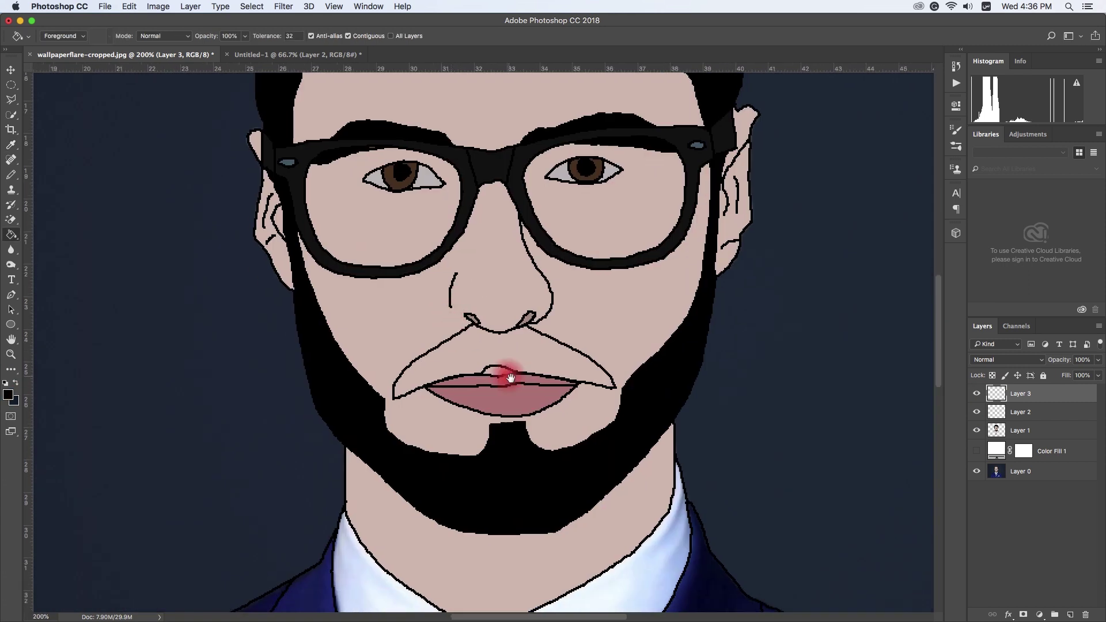
scroll(501, 375, up, 2)
On Layer 2, fill the mustache black, undoing and refilling it once.
click(1020, 411)
click(501, 410)
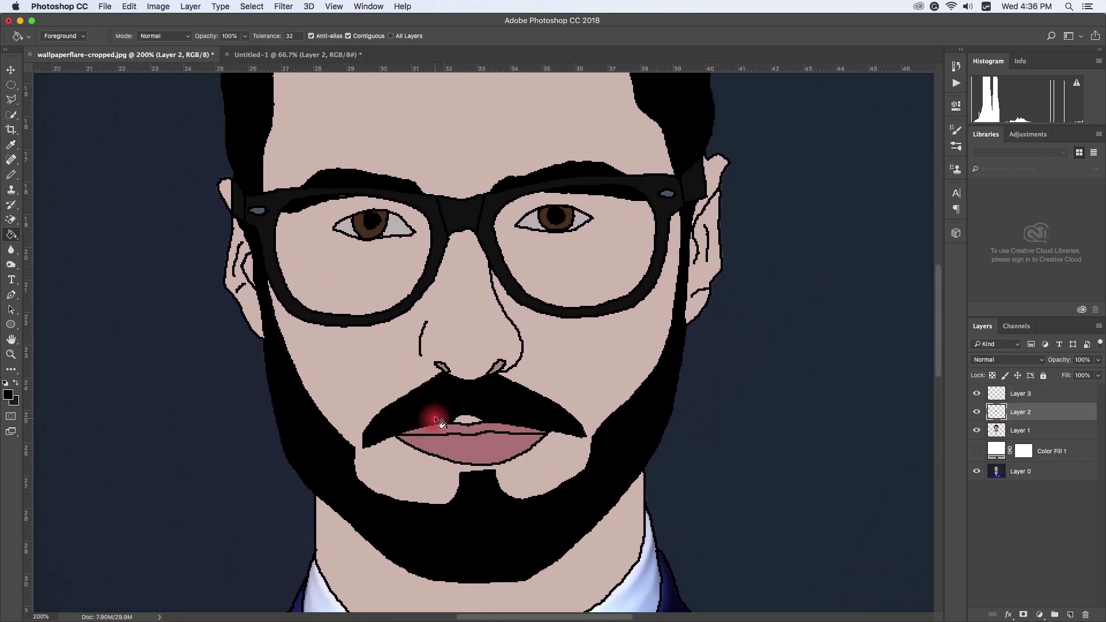
key(ctrl+z)
click(8, 394)
click(390, 375)
click(405, 411)
scroll(410, 415, down, 2)
scroll(425, 420, up, 2)
scroll(436, 395, down, 2)
scroll(434, 345, down, 2)
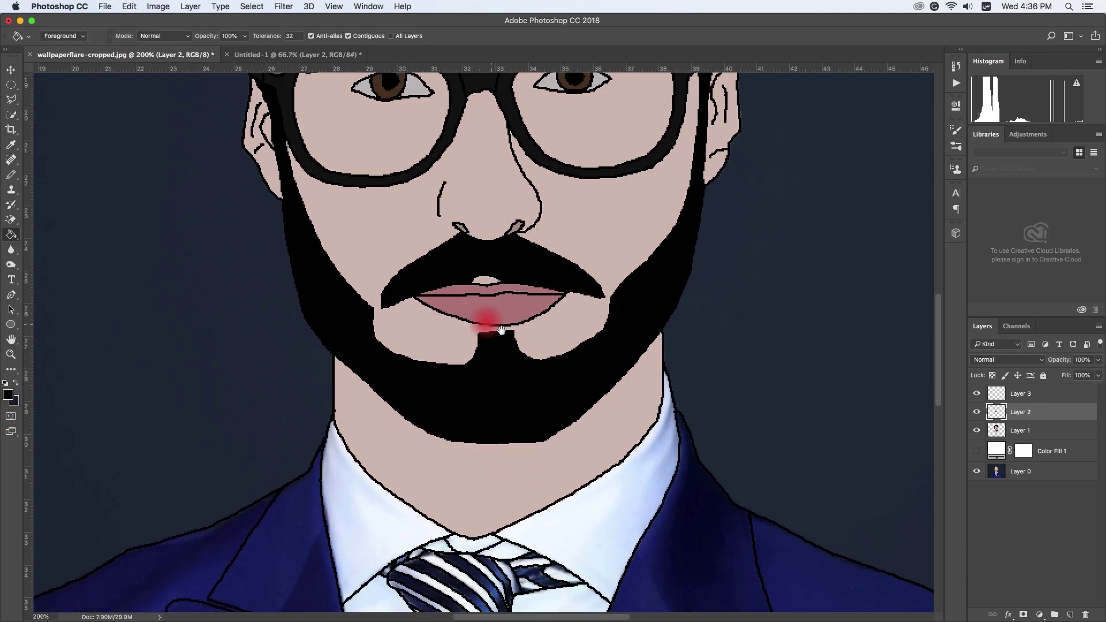
scroll(502, 329, down, 3)
scroll(507, 362, up, 2)
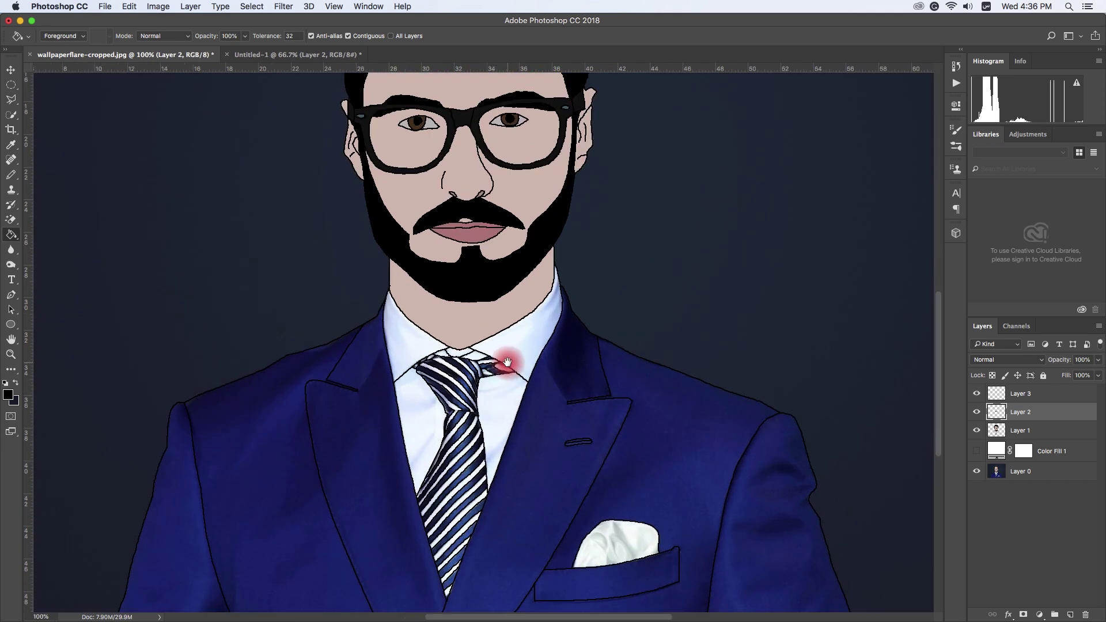
scroll(507, 362, up, 2)
scroll(499, 375, down, 2)
On Layer 1, fill the shirt collar white.
key(x)
click(1020, 431)
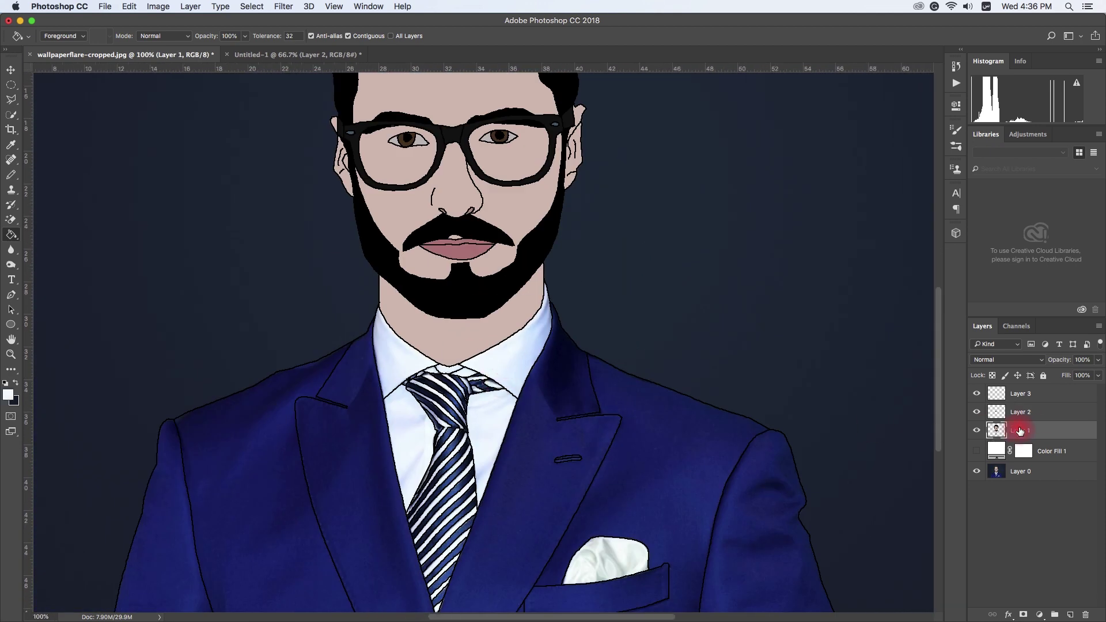
click(512, 363)
scroll(452, 377, up, 2)
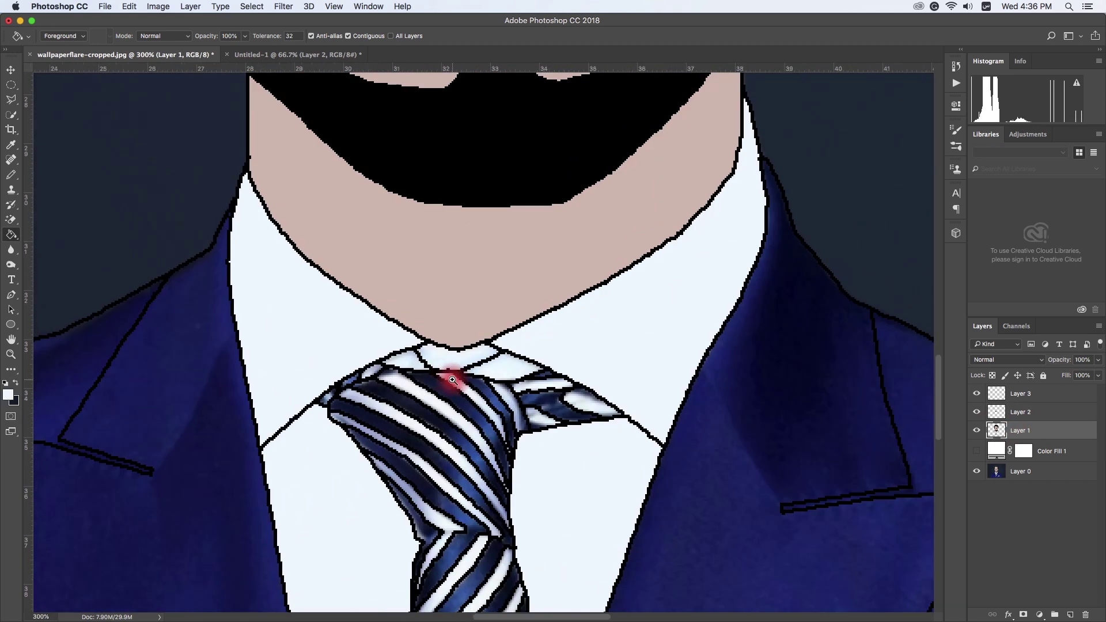
scroll(548, 424, down, 2)
scroll(549, 379, up, 2)
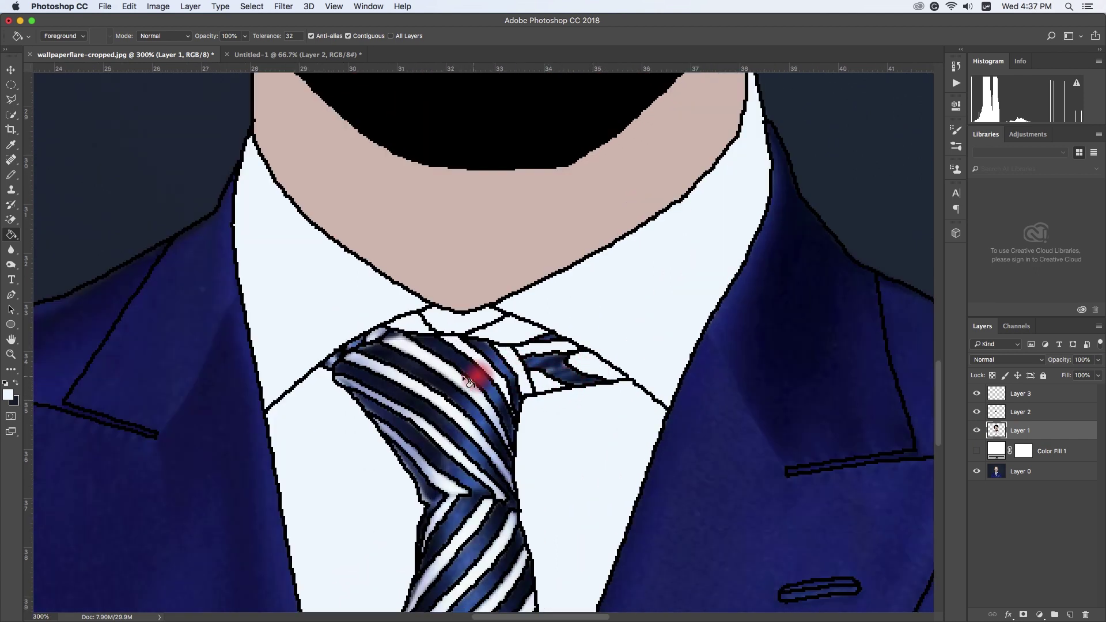
scroll(353, 346, down, 3)
scroll(464, 432, down, 5)
scroll(550, 341, down, 3)
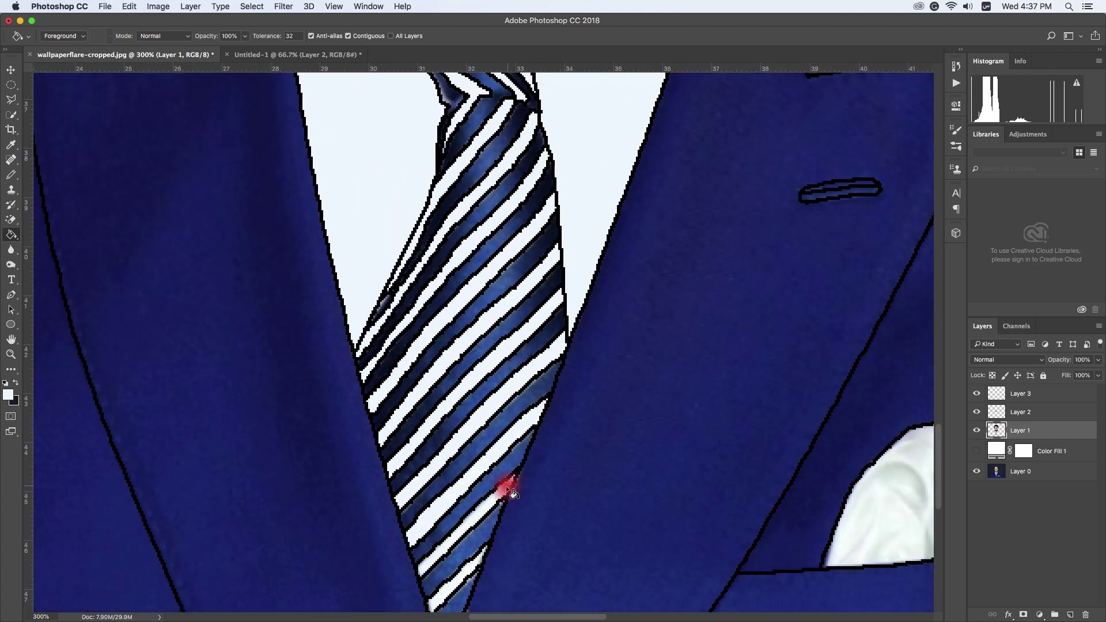
scroll(505, 485, down, 3)
scroll(628, 407, up, 1)
scroll(583, 425, down, 1)
Sample navy #181d5d from the jacket and fill the jacket and tie stripe with it.
key(i)
click(8, 395)
click(239, 474)
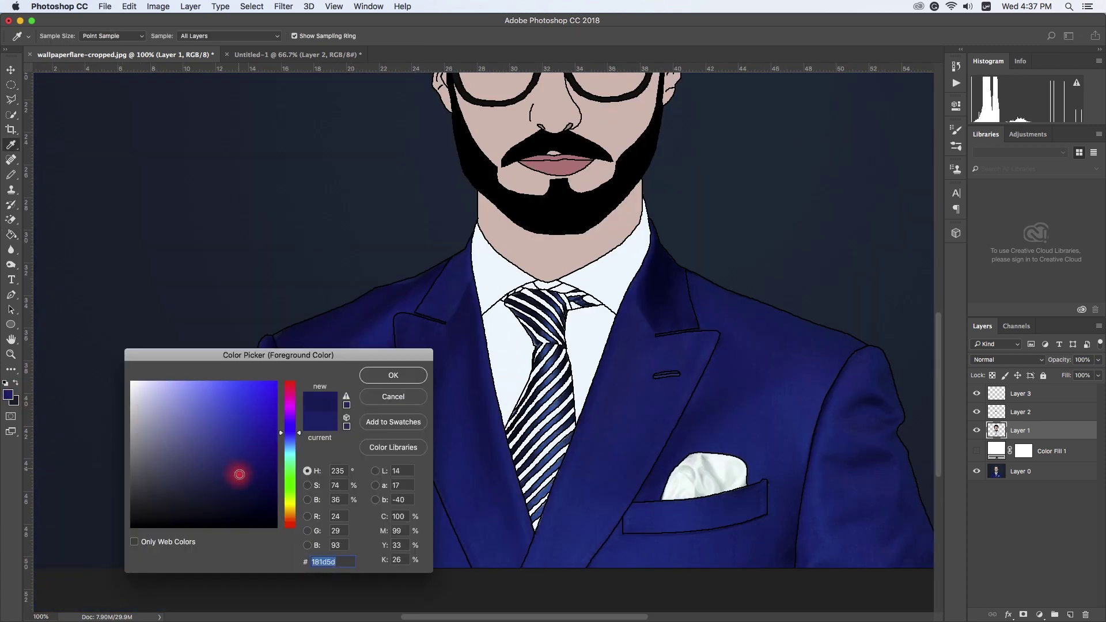
key(Return)
key(g)
click(519, 474)
scroll(582, 480, up, 2)
click(576, 240)
click(497, 346)
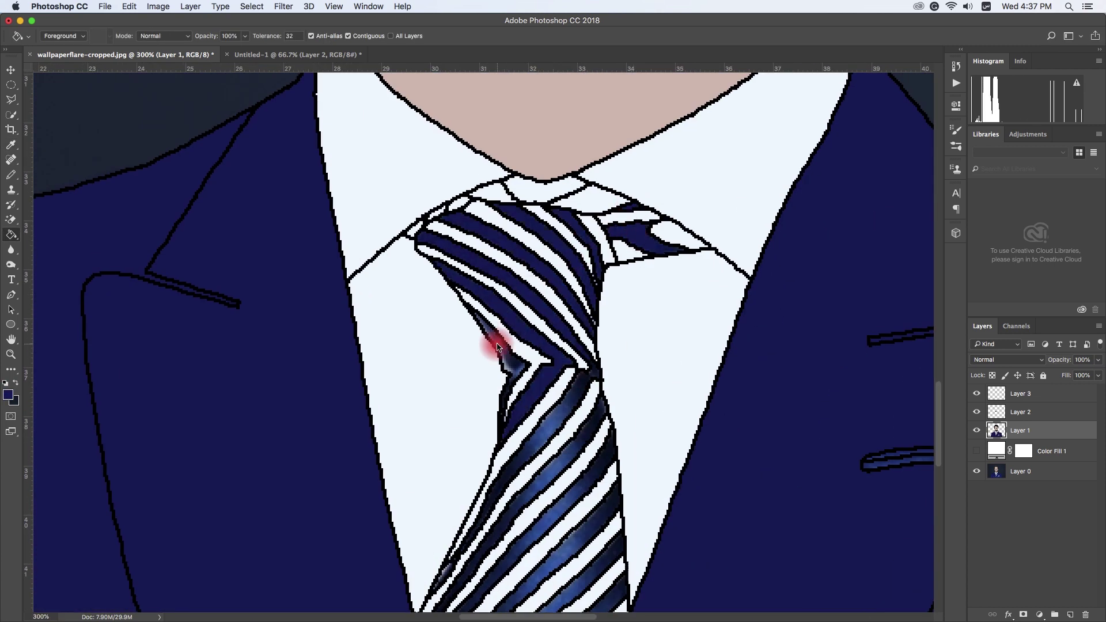
Fill the pocket square flat white.
scroll(497, 346, down, 2)
scroll(555, 365, down, 2)
scroll(592, 344, up, 2)
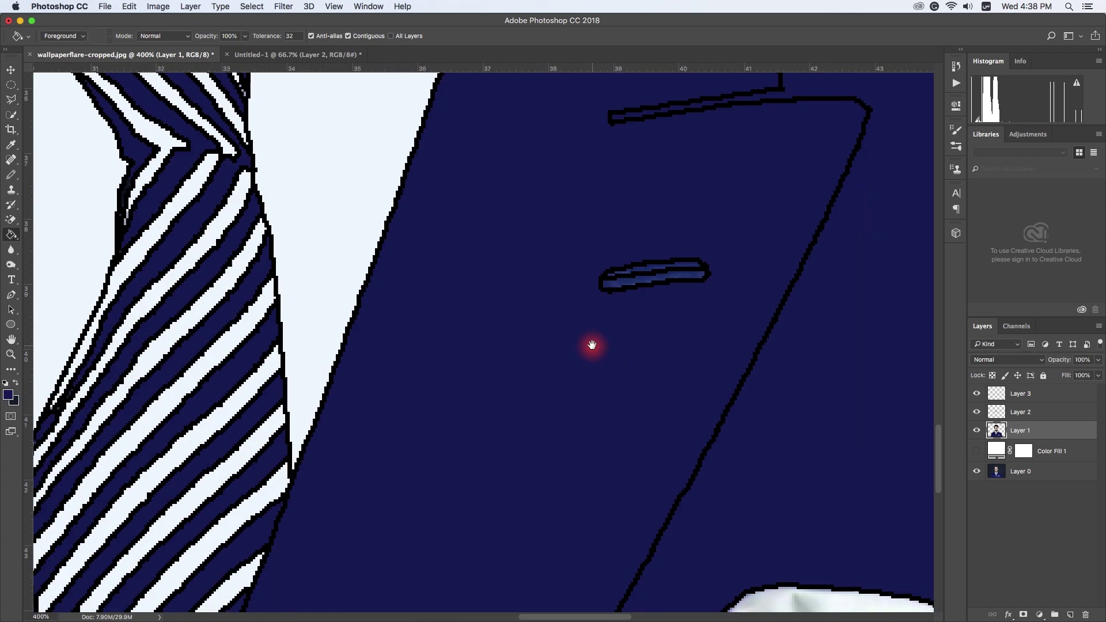
scroll(592, 344, down, 2)
scroll(593, 328, down, 1)
alt+click(553, 407)
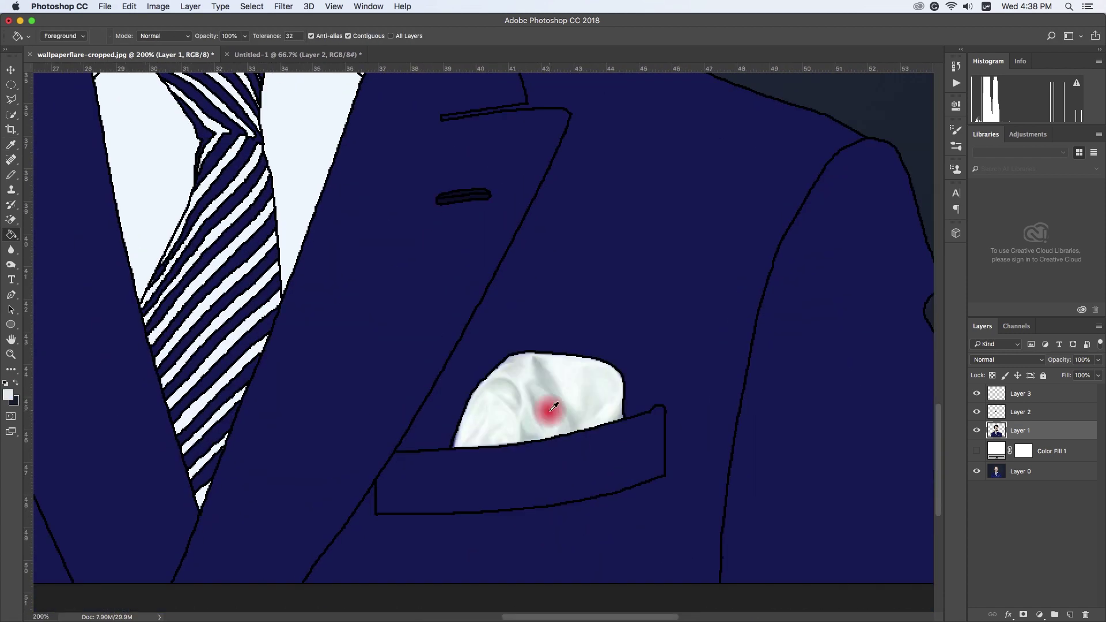
scroll(464, 436, up, 2)
scroll(445, 457, down, 4)
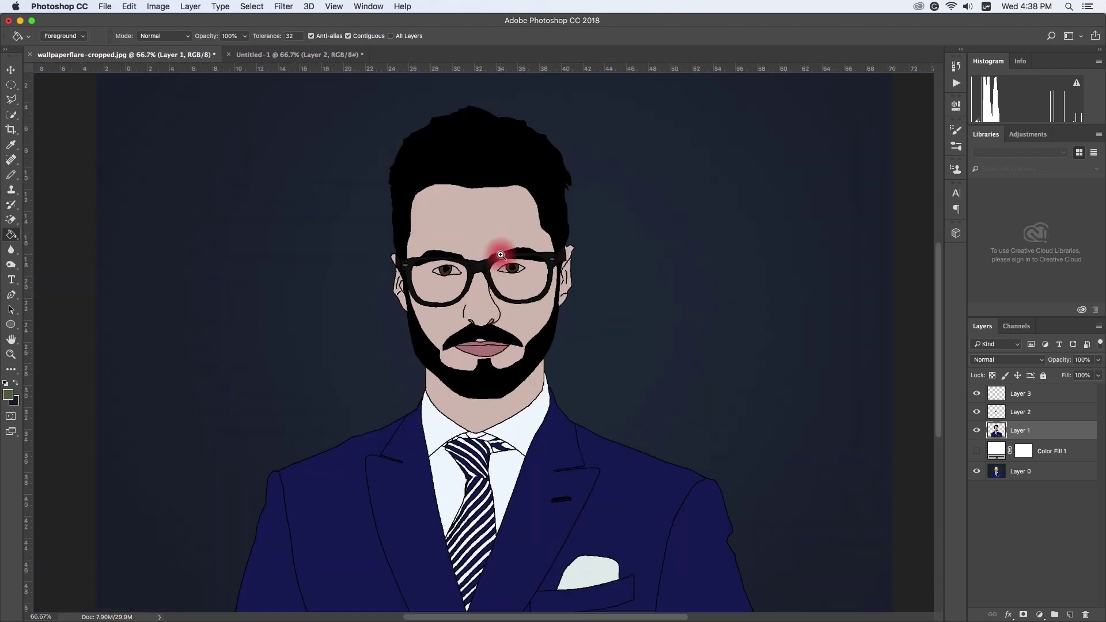
Show the white Color Fill 1 background and check the suit against it.
scroll(506, 252, up, 2)
scroll(444, 256, down, 1)
scroll(444, 256, down, 2)
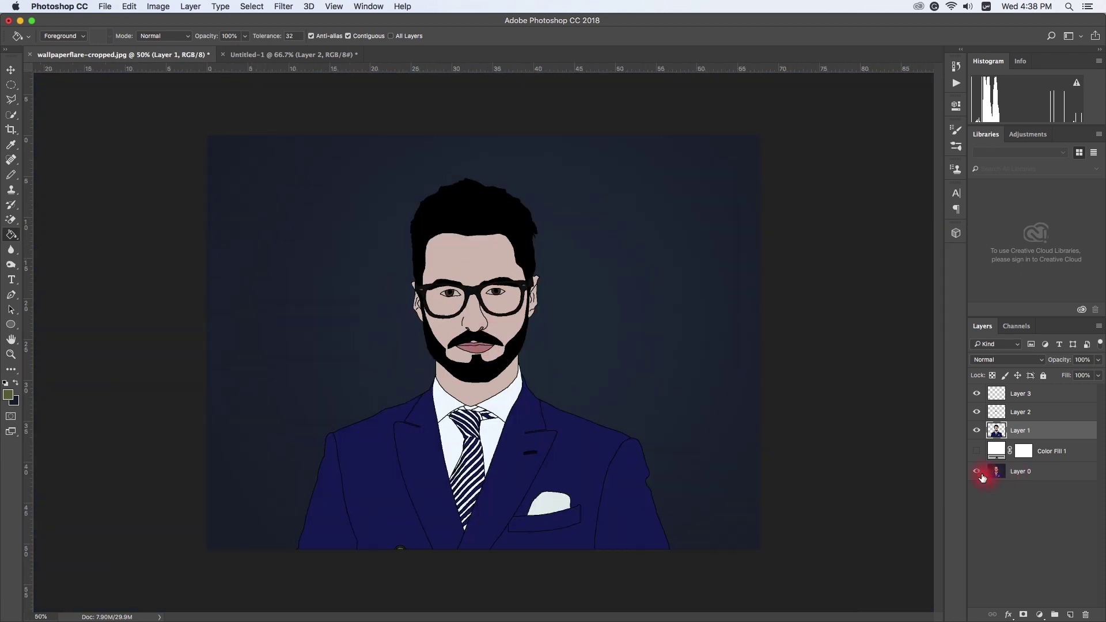
click(976, 451)
scroll(478, 371, up, 2)
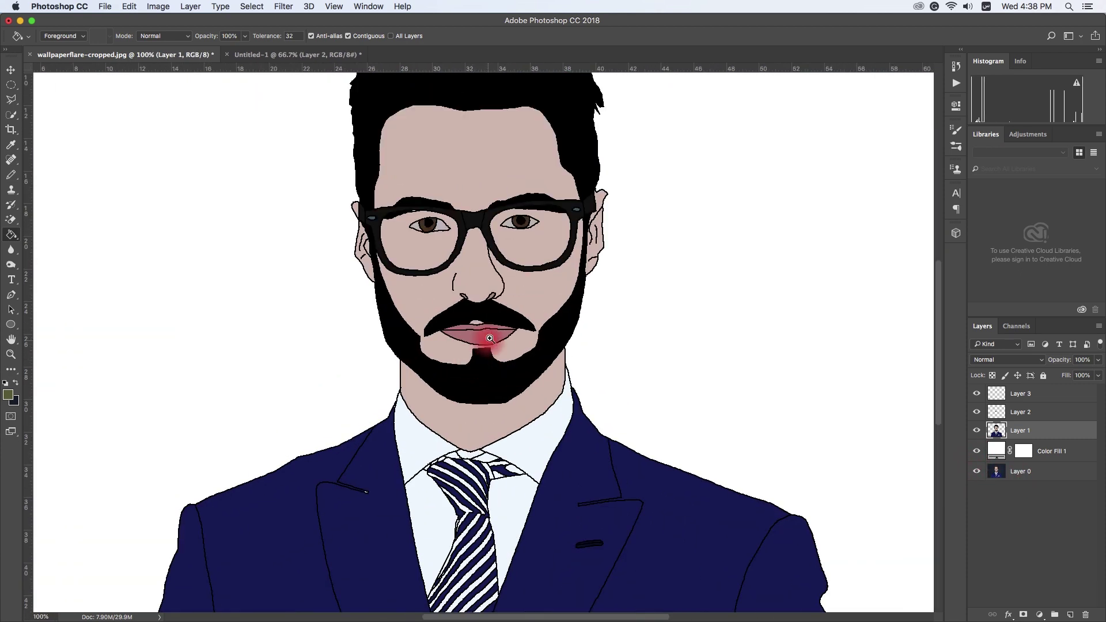
scroll(494, 320, up, 2)
scroll(493, 425, down, 2)
drag(494, 395, 506, 299)
Hide Layers 2 and 3 by dragging across their visibility icons, revealing the photo.
scroll(507, 299, down, 3)
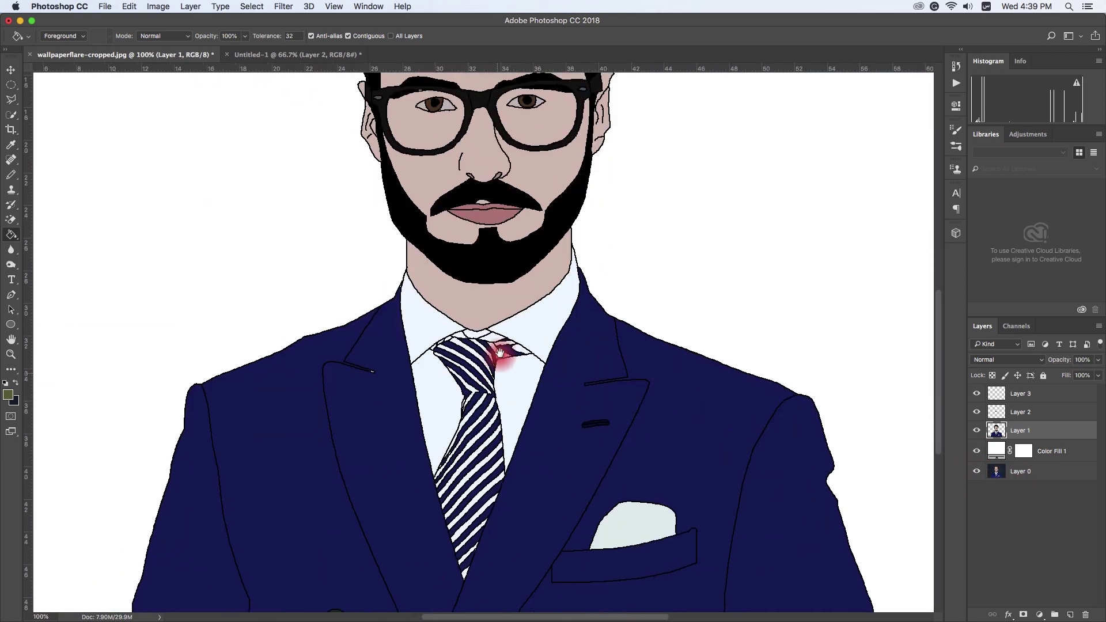
scroll(506, 353, down, 1)
scroll(493, 383, down, 1)
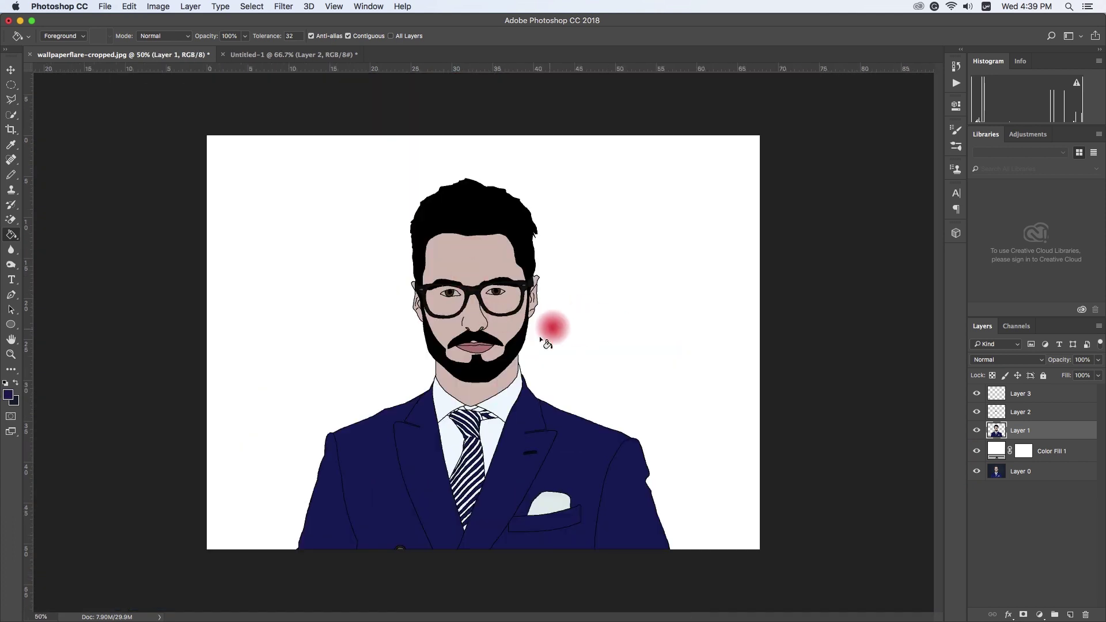
scroll(465, 304, up, 2)
drag(976, 393, 976, 451)
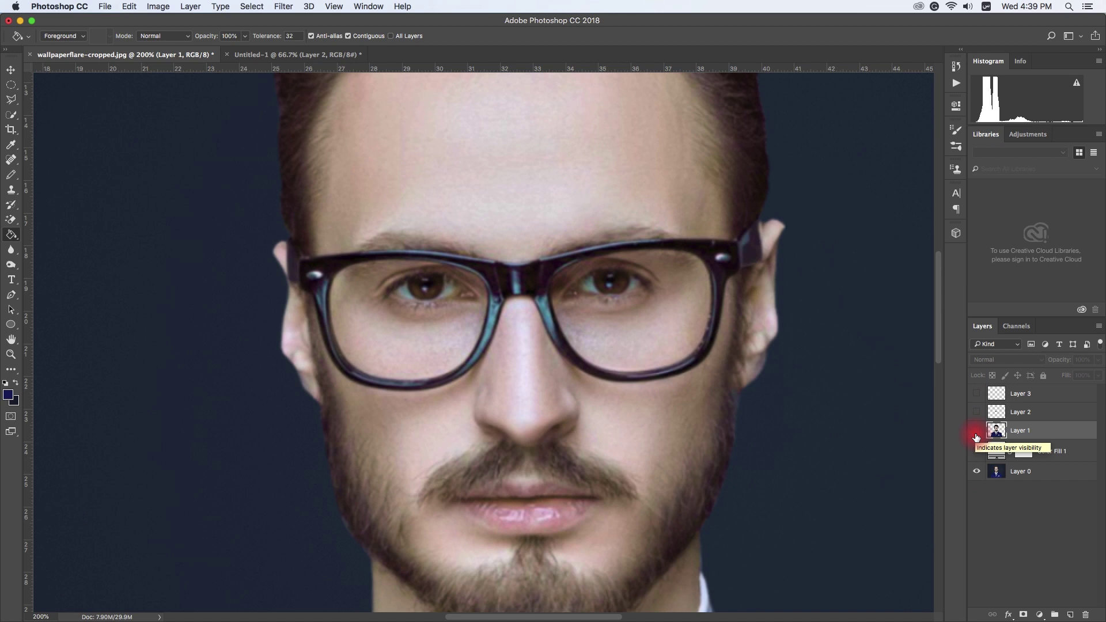
scroll(593, 309, up, 1)
On a new Layer 4, select small highlight ovals on each iris with Elliptical Marquee in Add mode.
click(976, 430)
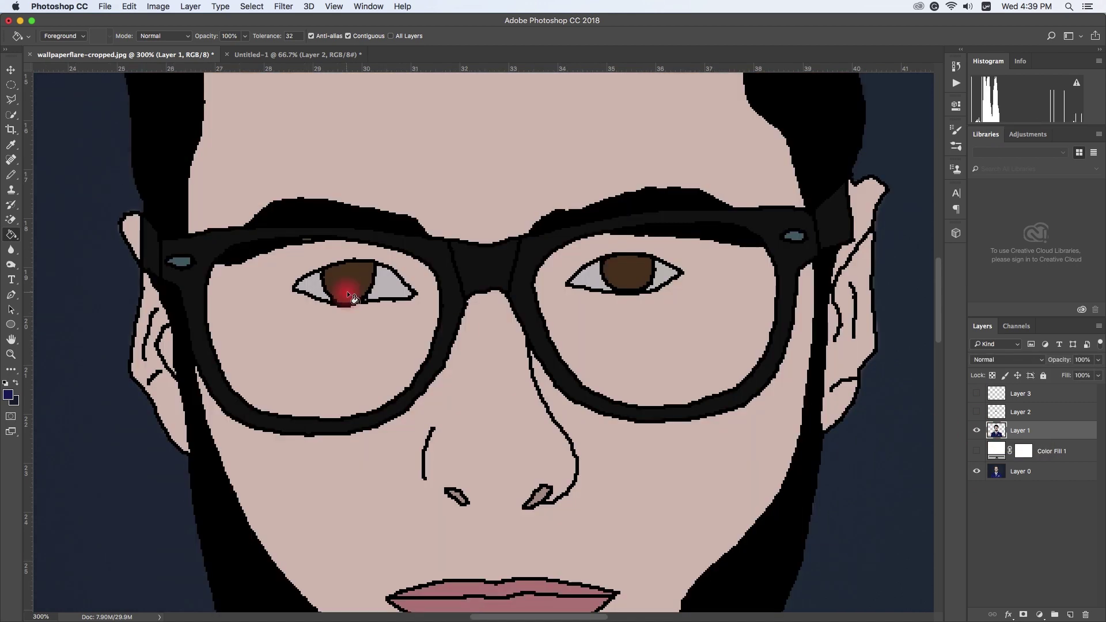
scroll(350, 296, up, 1)
click(11, 86)
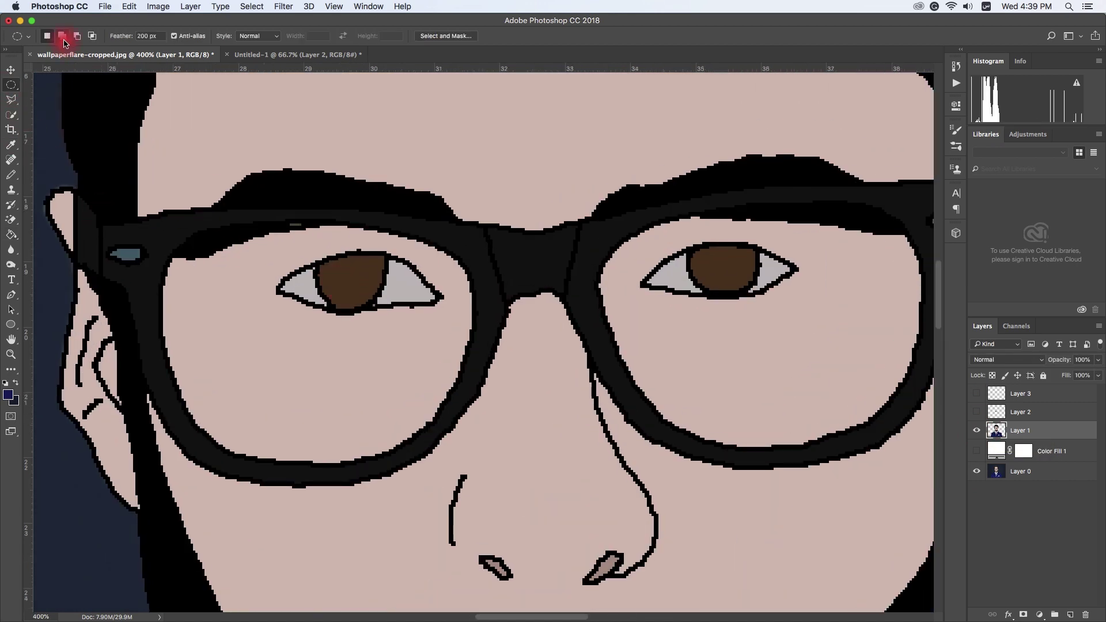
drag(370, 277, 371, 278)
click(1070, 614)
click(976, 448)
mouse_move(344, 260)
mouse_down()
mouse_move(358, 267)
mouse_move(353, 288)
mouse_up()
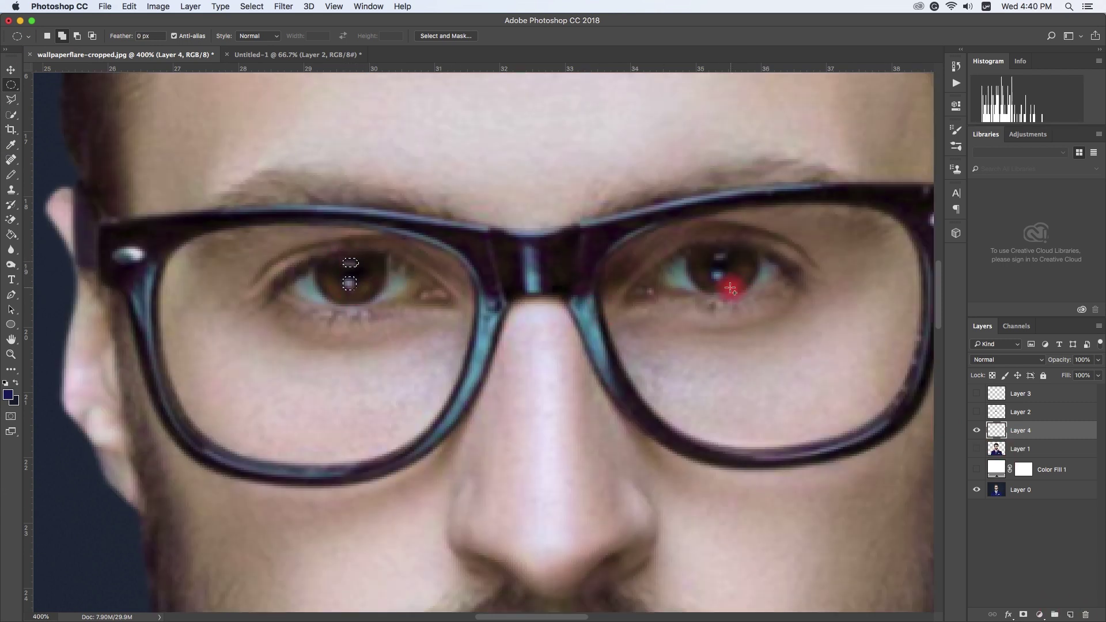
mouse_move(725, 283)
mouse_down()
mouse_move(712, 270)
mouse_move(728, 260)
mouse_up()
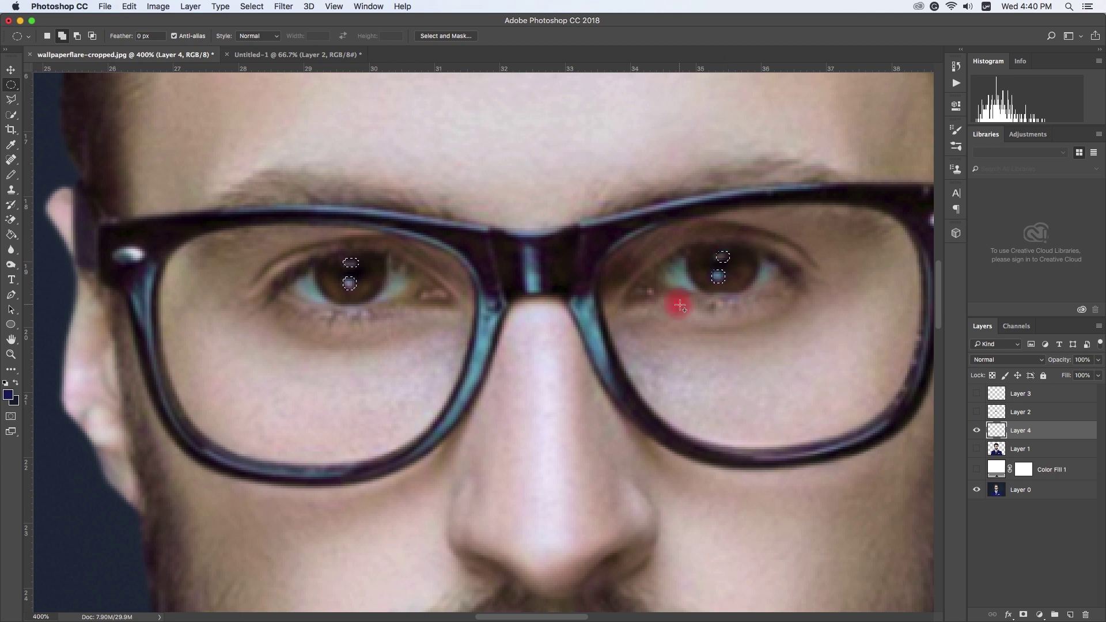
Fill the highlight ovals with the eye-white light grey and deselect.
click(9, 395)
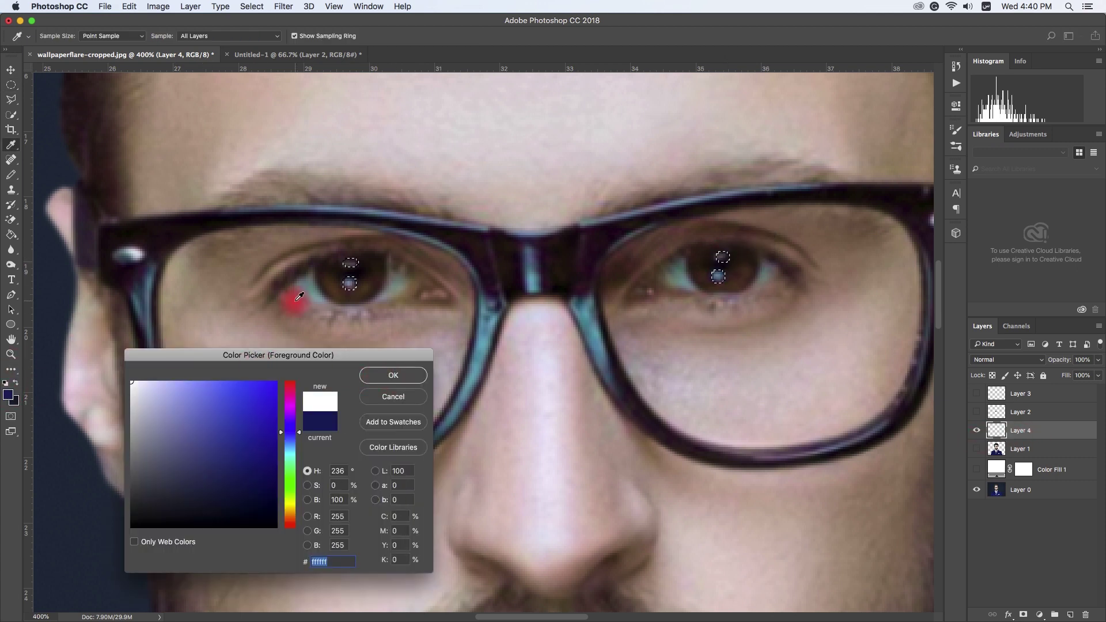
click(417, 397)
click(976, 449)
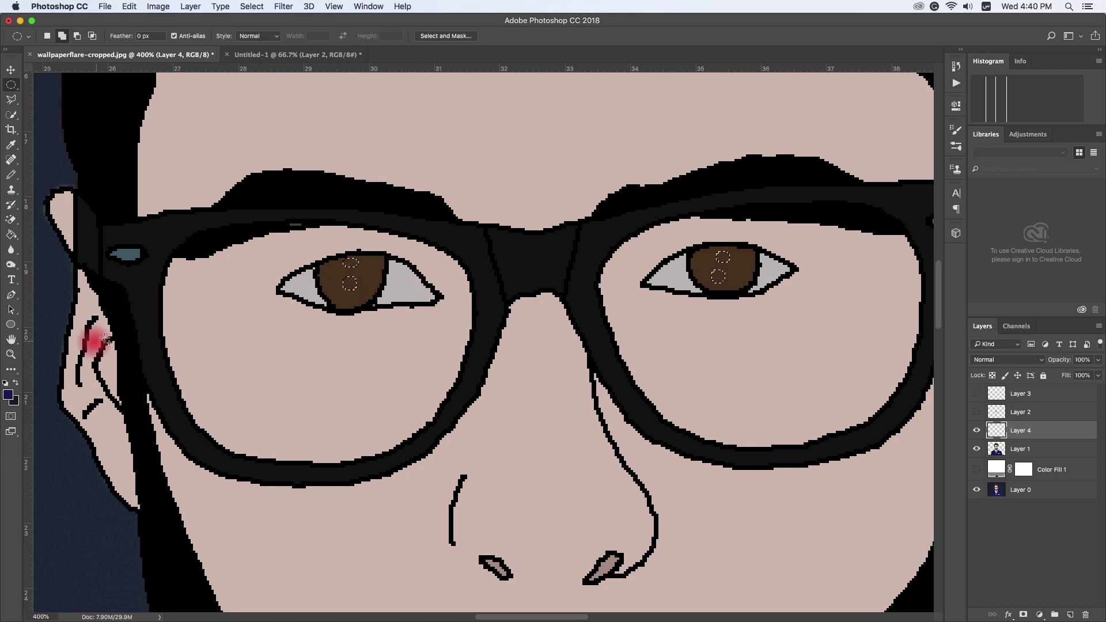
click(11, 235)
alt+click(419, 284)
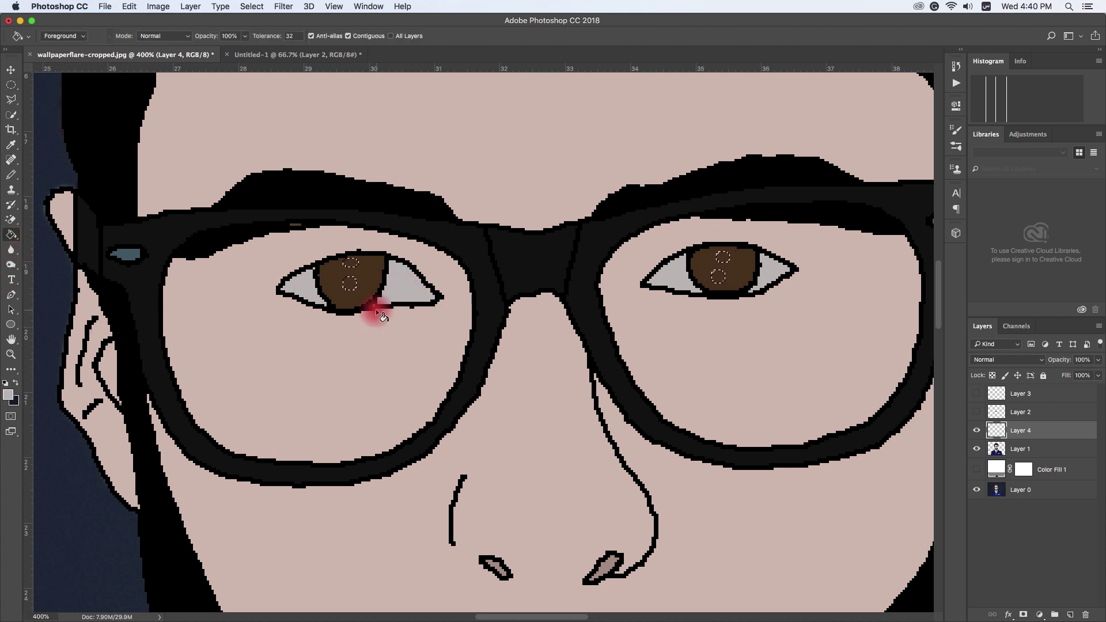
click(718, 277)
click(11, 84)
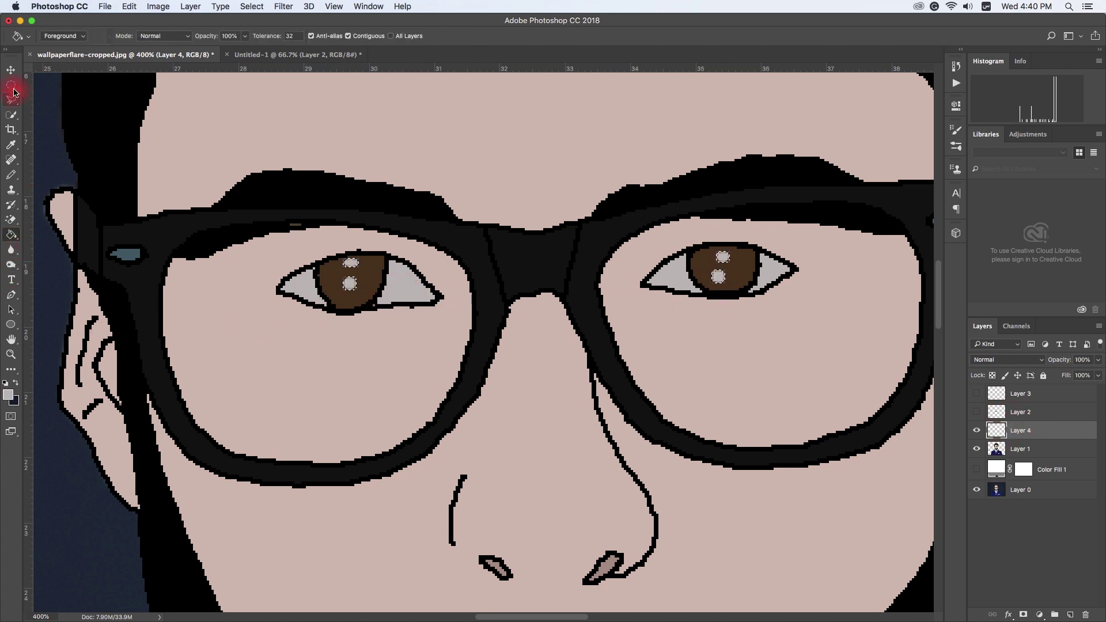
click(467, 351)
Move Layer 4 to the top of the stack and lower its opacity to 85%.
click(11, 70)
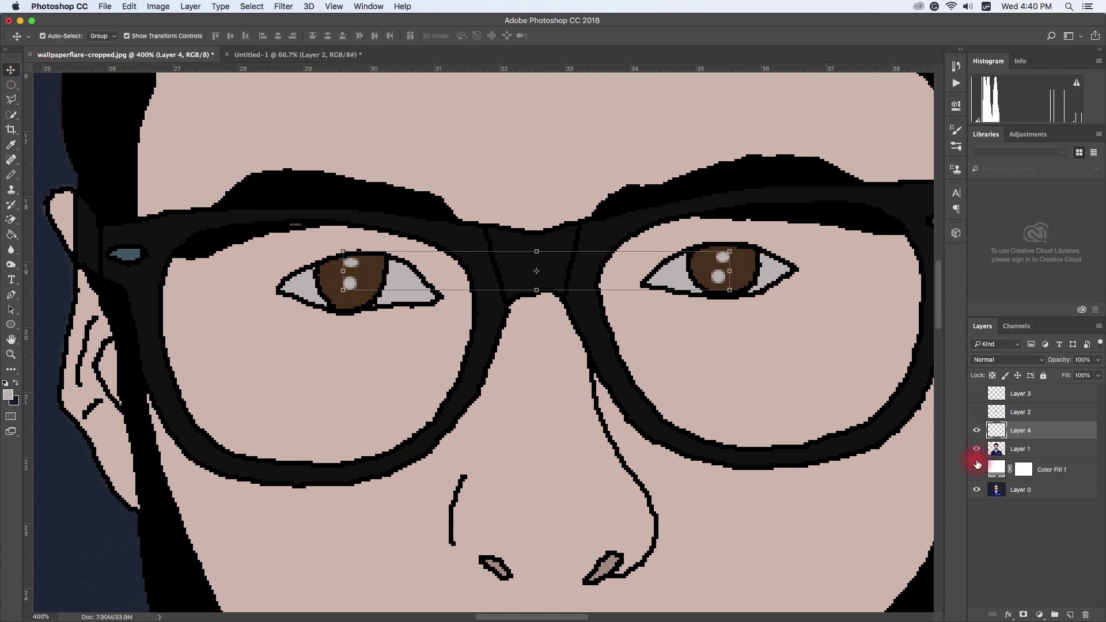
key(ctrl+minus)
scroll(624, 440, down, 2)
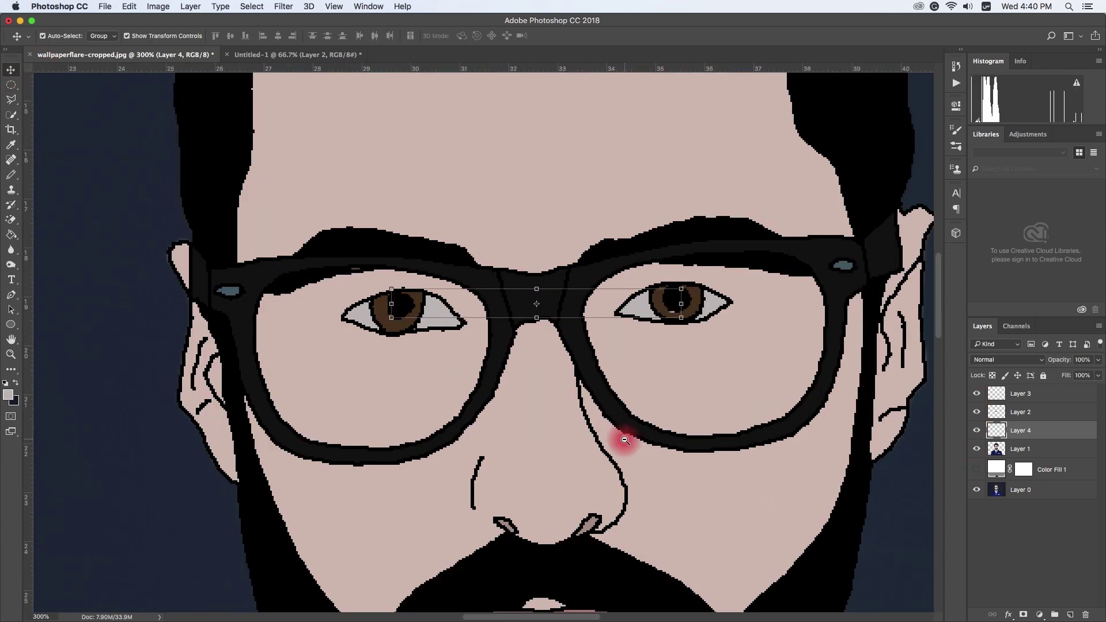
mouse_move(1019, 440)
mouse_down()
mouse_move(1019, 392)
mouse_move(976, 430)
mouse_up()
scroll(649, 394, up, 1)
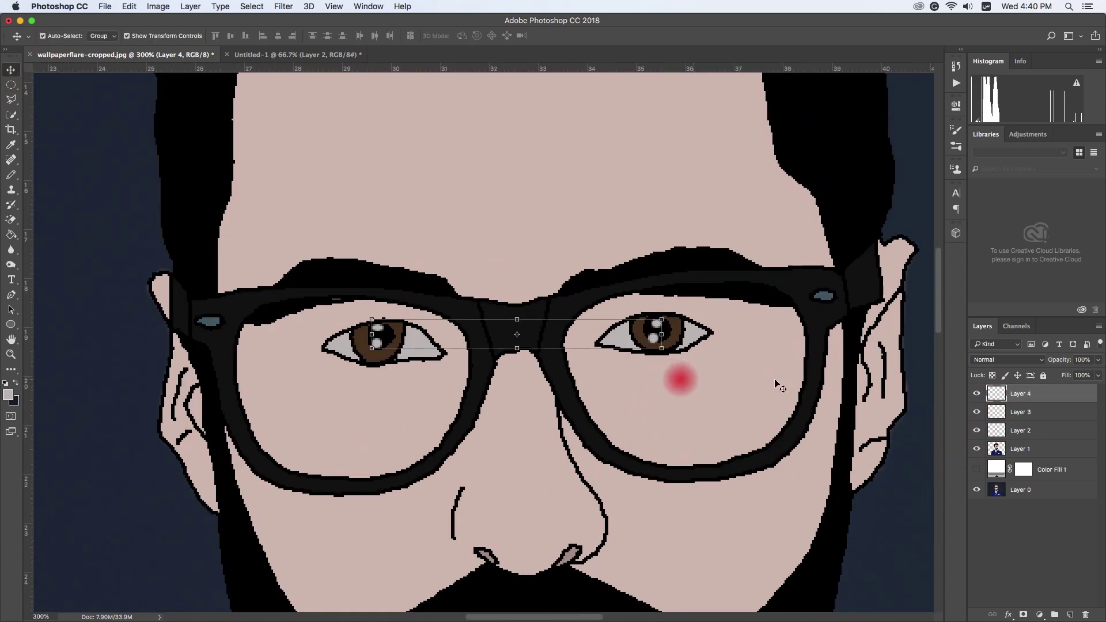
drag(1098, 359, 1090, 379)
Set Layer 2 back to full opacity and reduce Layer 3's opacity.
key(alt+bracketleft)
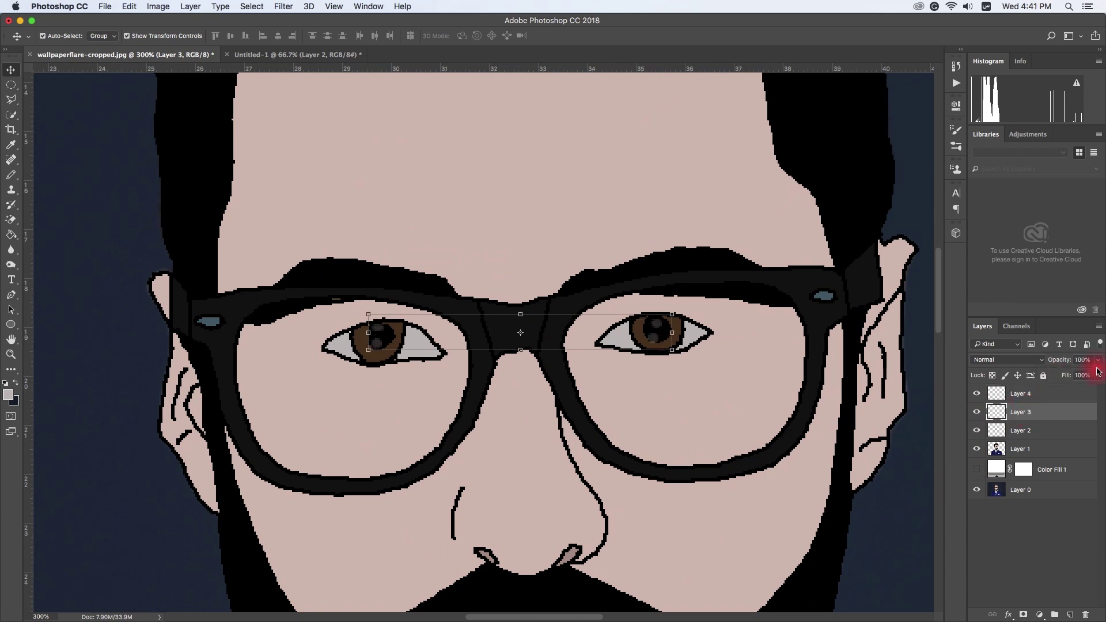
key(alt+bracketleft)
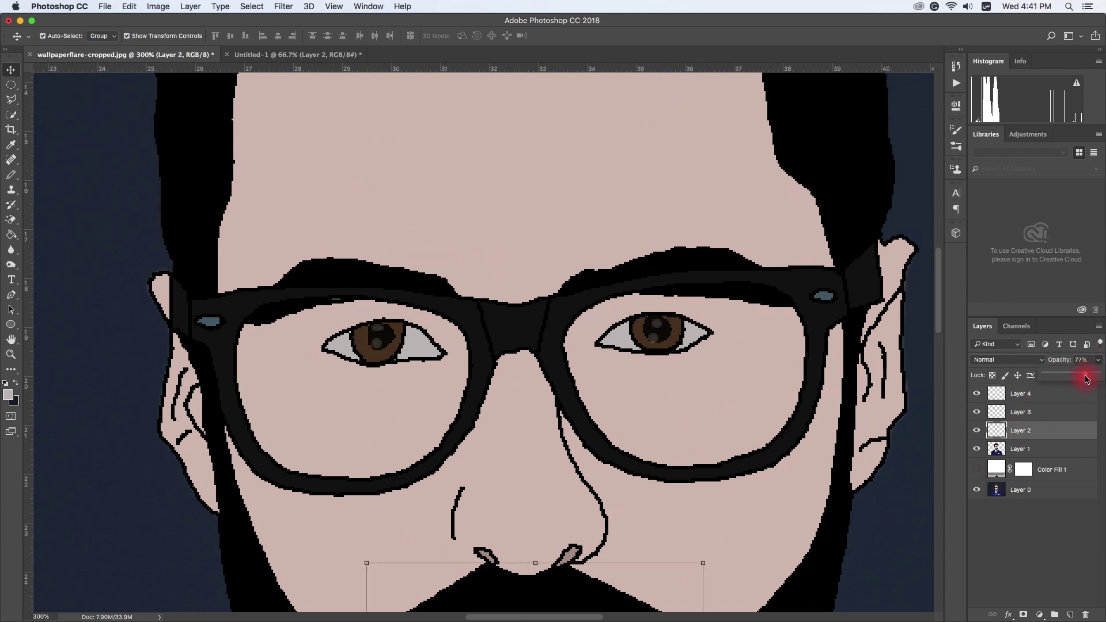
mouse_move(1086, 379)
mouse_down()
mouse_move(1097, 385)
mouse_move(1087, 378)
mouse_up()
click(1023, 415)
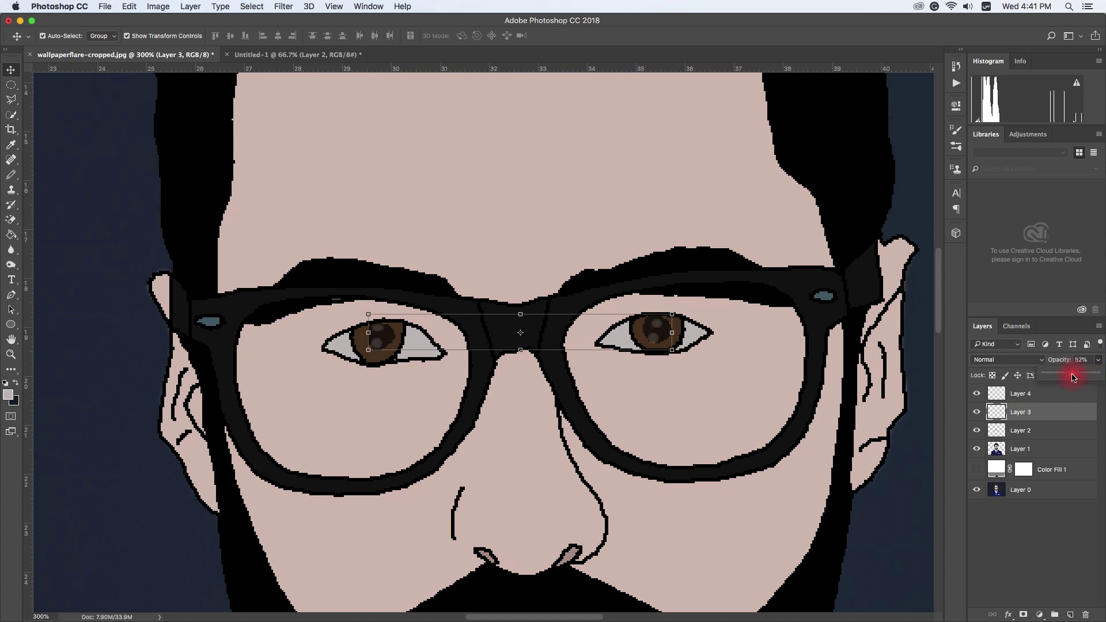
Fine-tune Layer 4's opacity and zoom out to fit the whole canvas.
key(ctrl+minus)
key(ctrl+minus)
key(ctrl+minus)
click(647, 439)
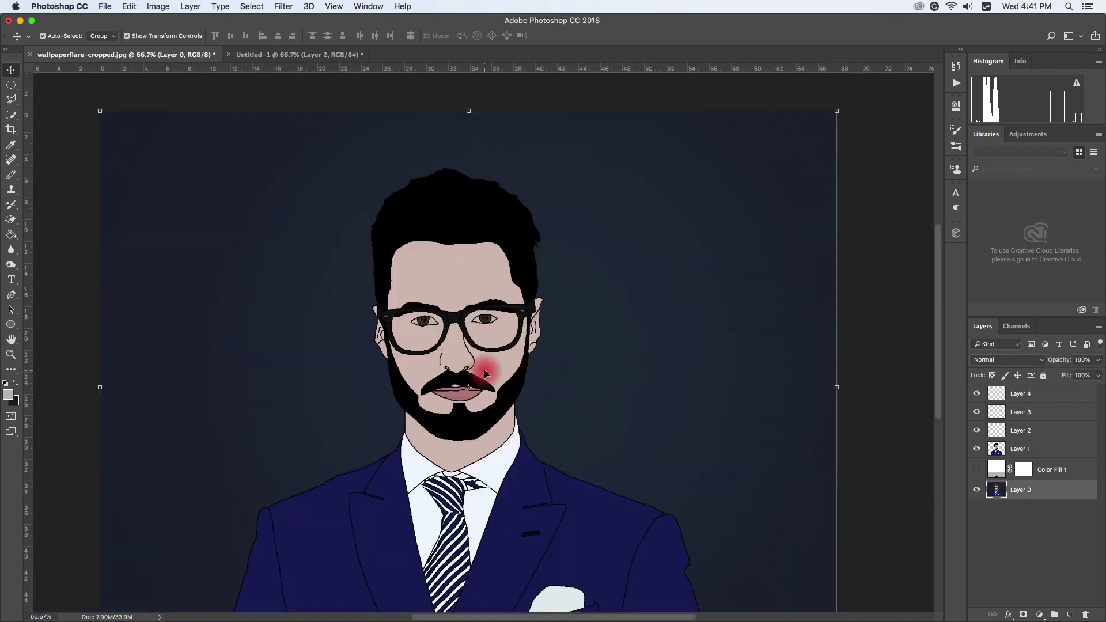
click(1044, 393)
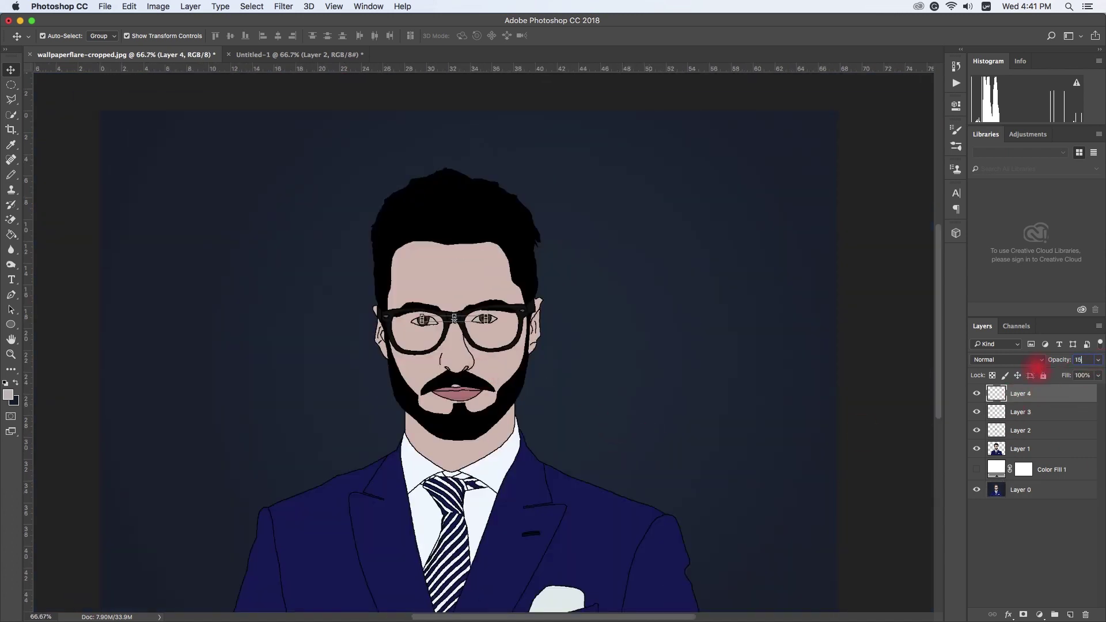
click(696, 413)
click(126, 36)
key(ctrl+minus)
Duplicate the original photo layer, Layer 0, as Layer 0 copy.
click(1031, 448)
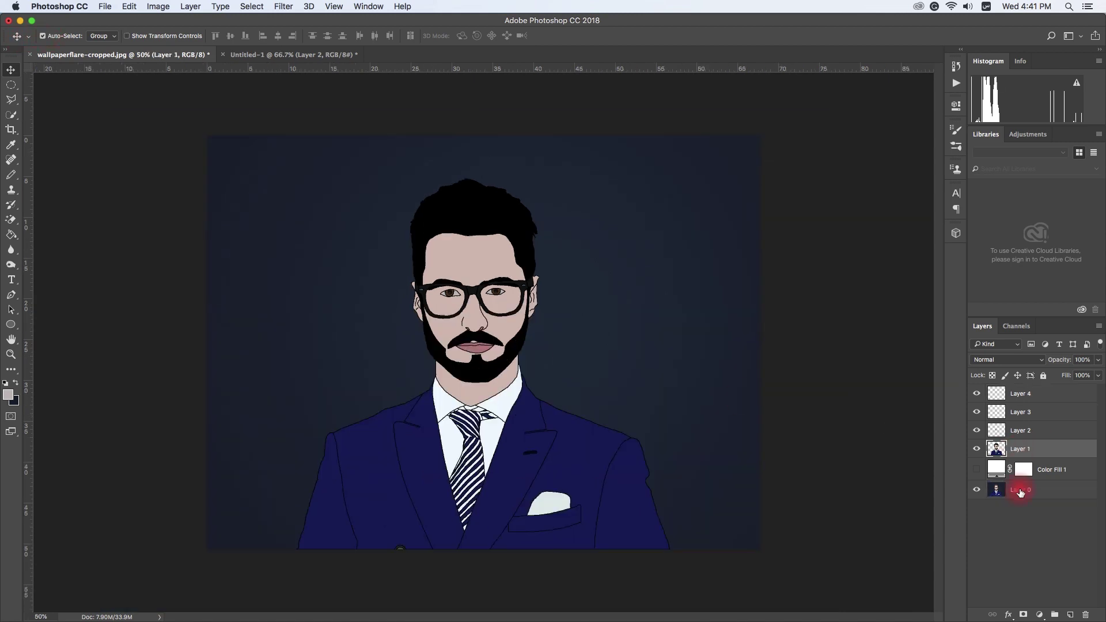
click(1026, 495)
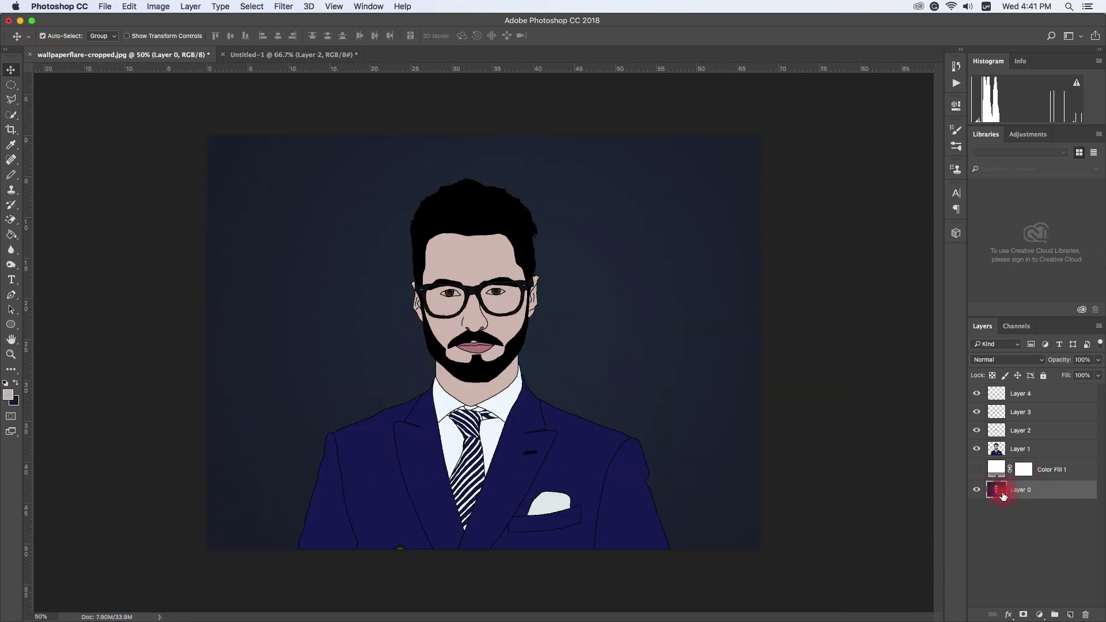
right_click(1003, 495)
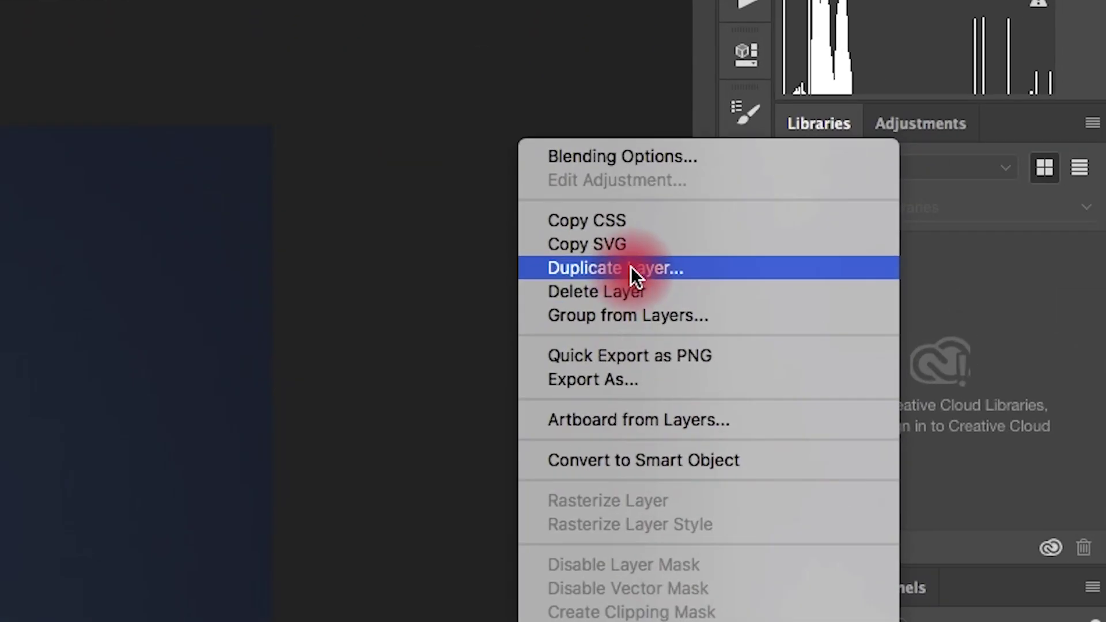
click(633, 264)
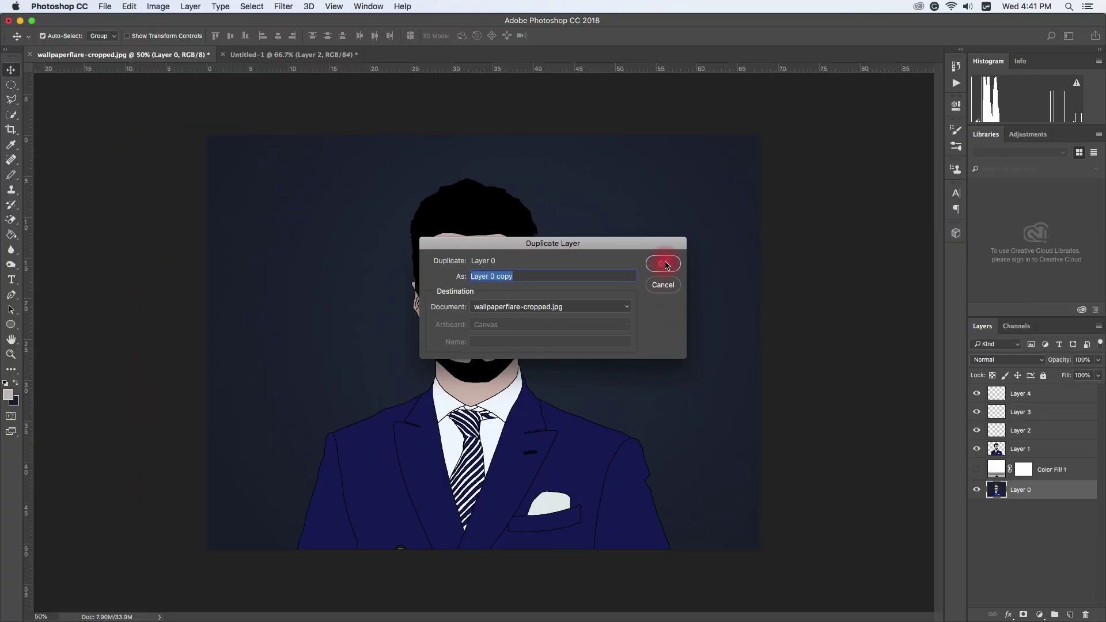
click(662, 259)
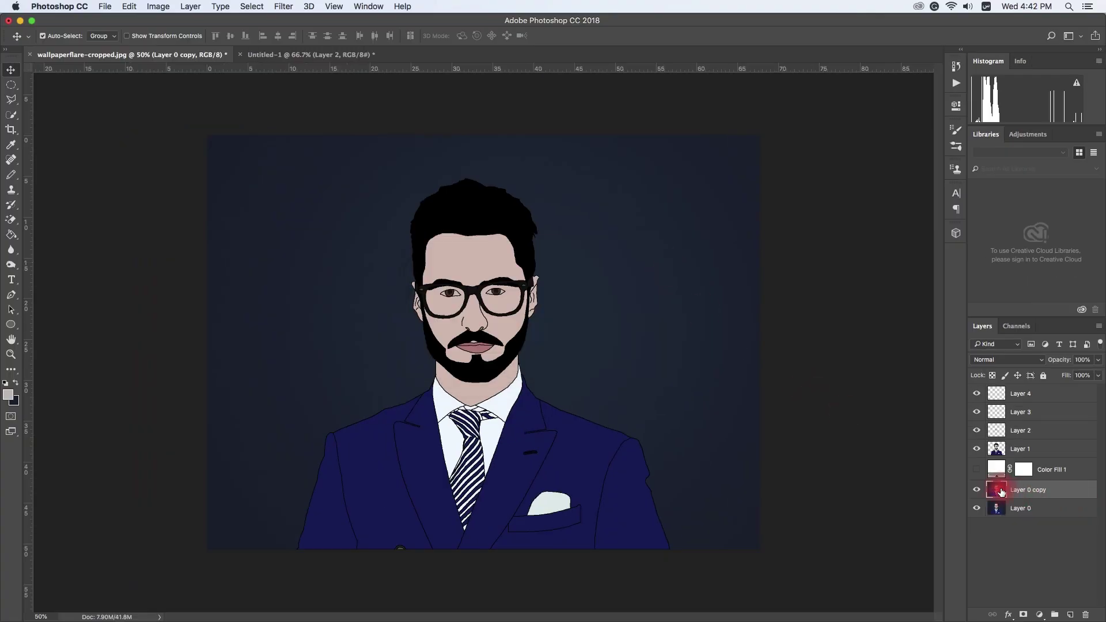
Move Layer 0 copy to the top of the stack and convert it to Black & White.
drag(1001, 491, 994, 392)
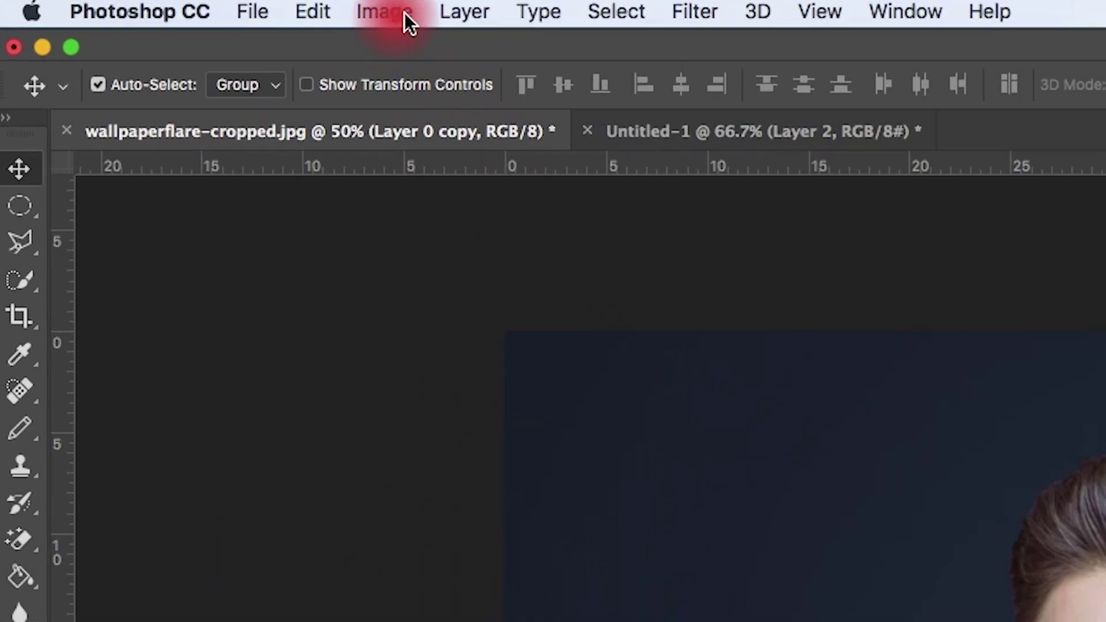
click(158, 6)
mouse_move(522, 109)
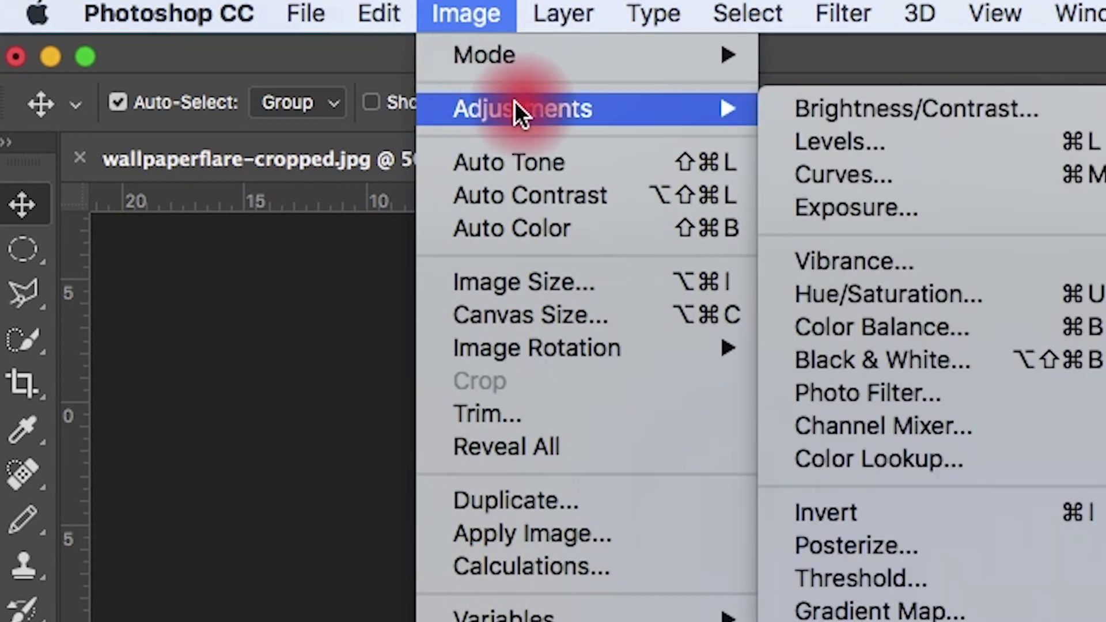
click(937, 359)
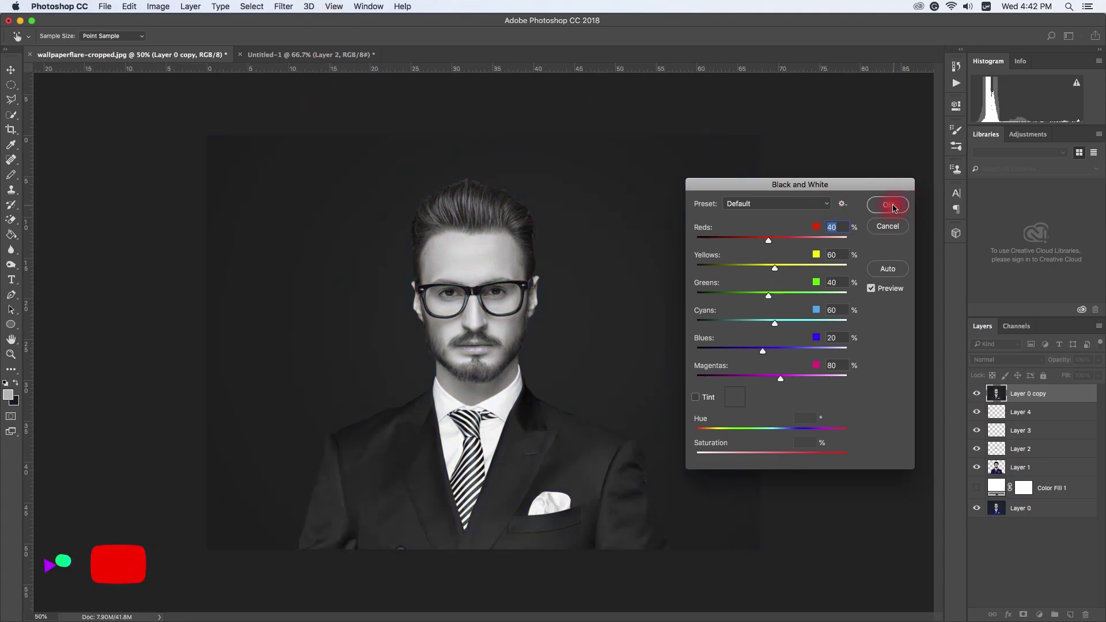
Apply a Filter Gallery Cutout with 5 levels, edge simplicity 2 and edge fidelity 2.
click(888, 204)
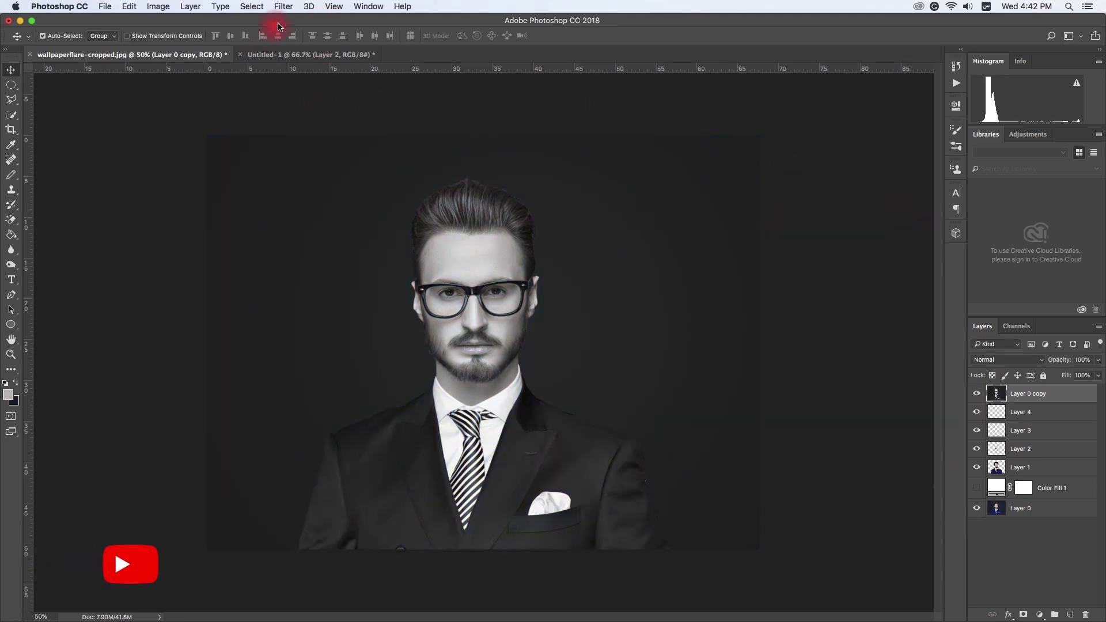
click(283, 6)
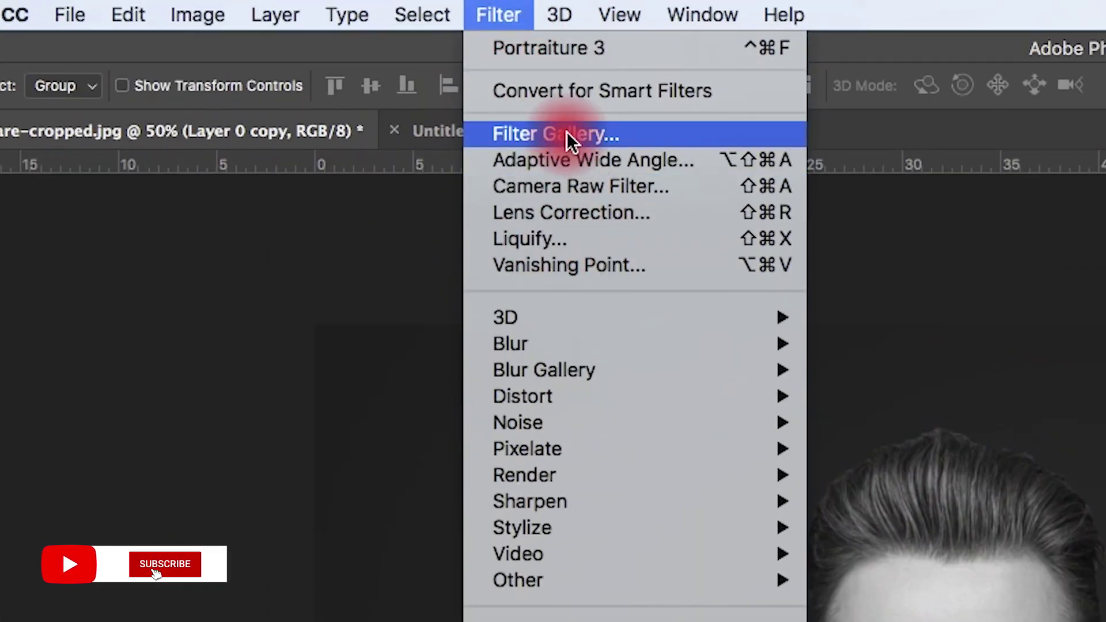
click(534, 136)
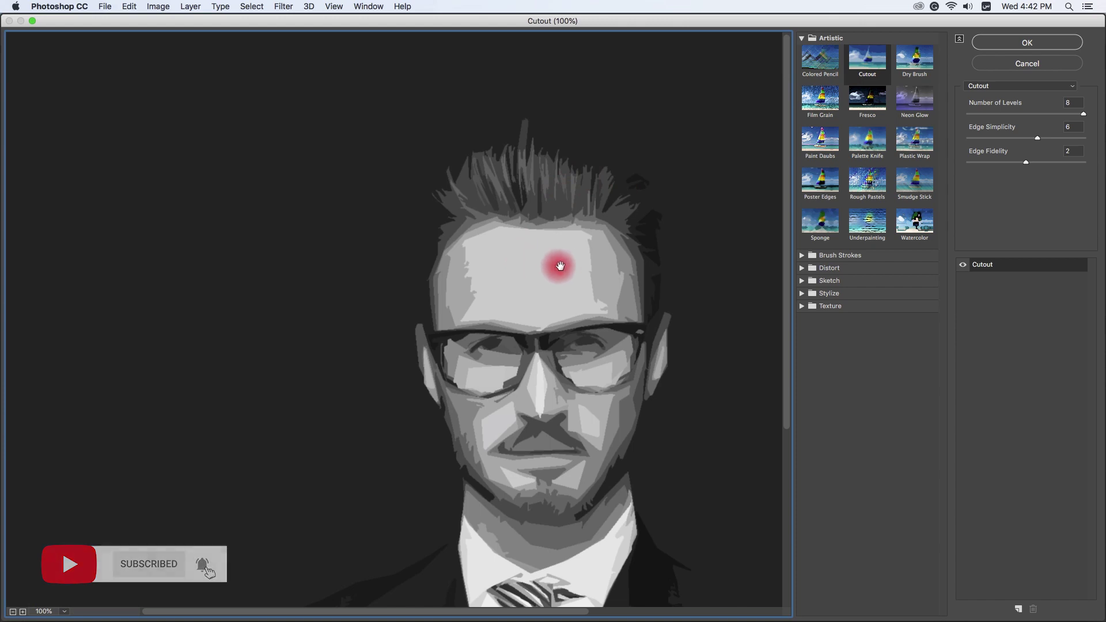
drag(523, 260, 464, 168)
key(Down)
key(Down)
key(Down)
key(Tab)
key(Down)
key(Down)
key(Down)
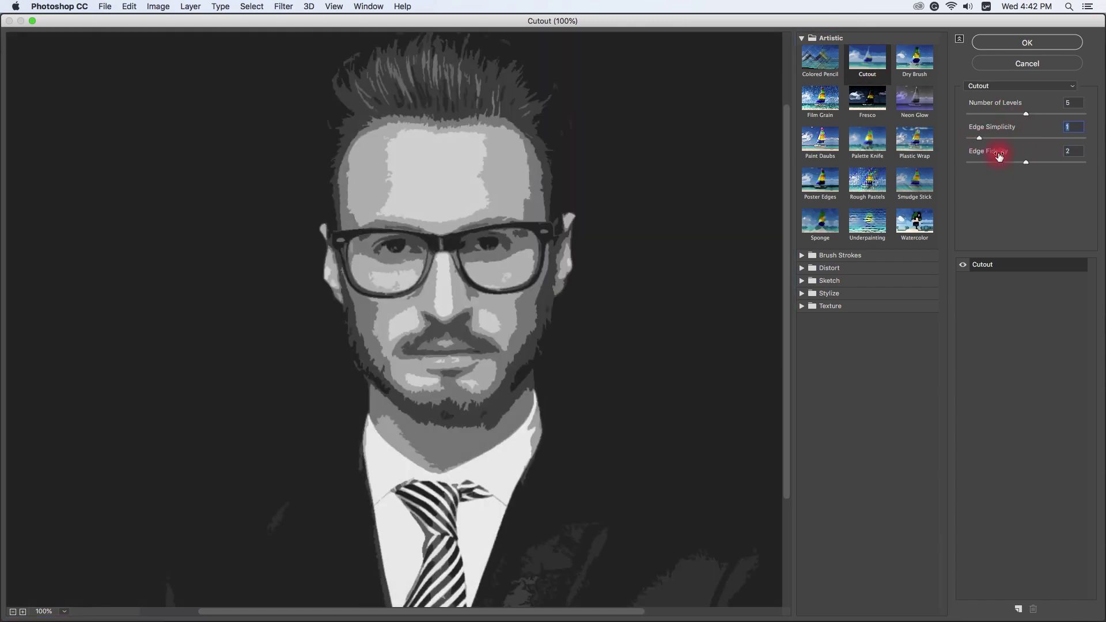
drag(1011, 117, 1030, 118)
drag(970, 143, 987, 139)
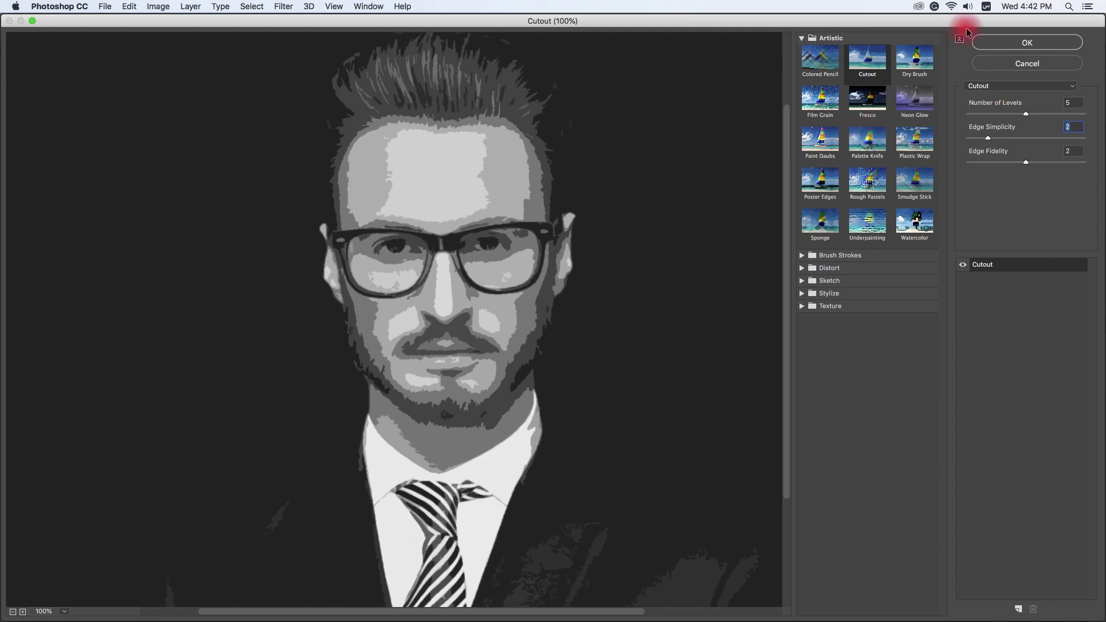
click(991, 43)
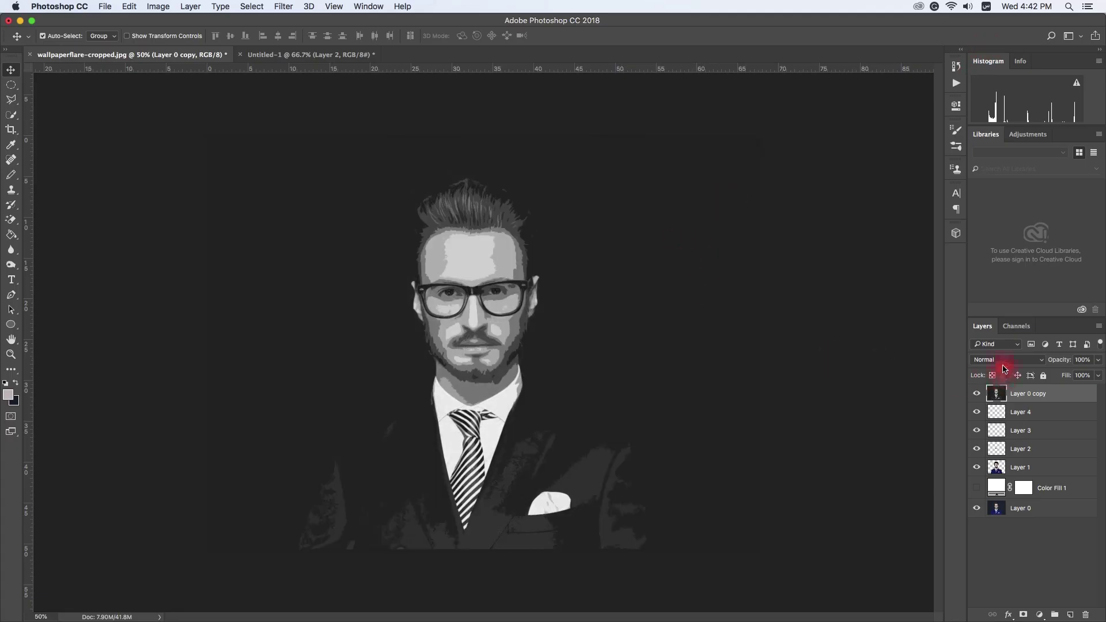
Set Layer 0 copy to Soft Light blending after trying Overlay.
click(1006, 360)
click(990, 483)
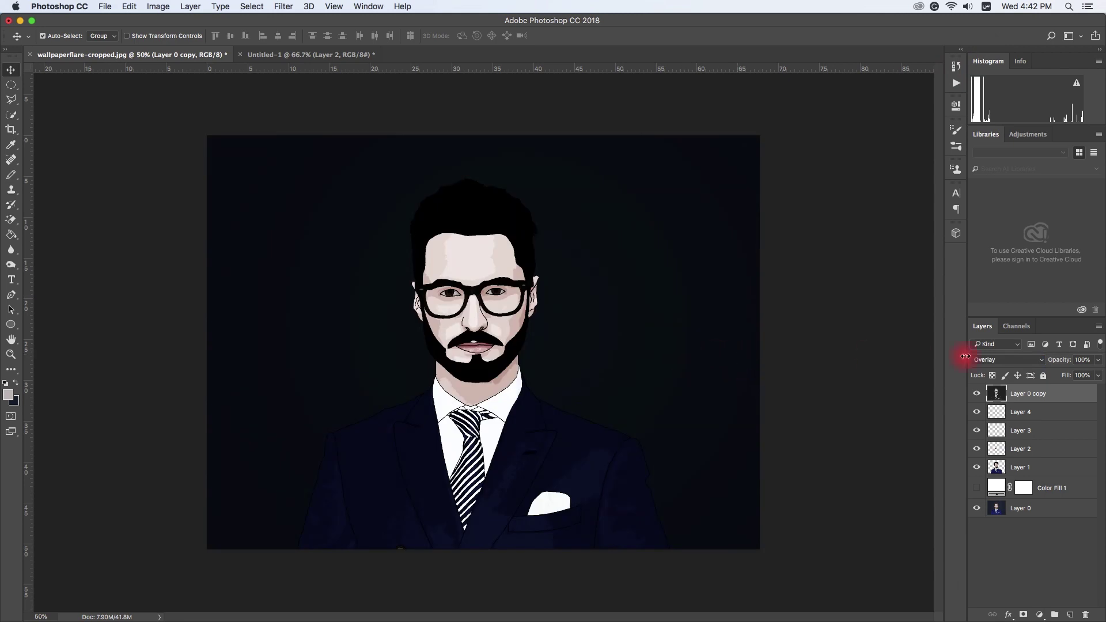
click(987, 363)
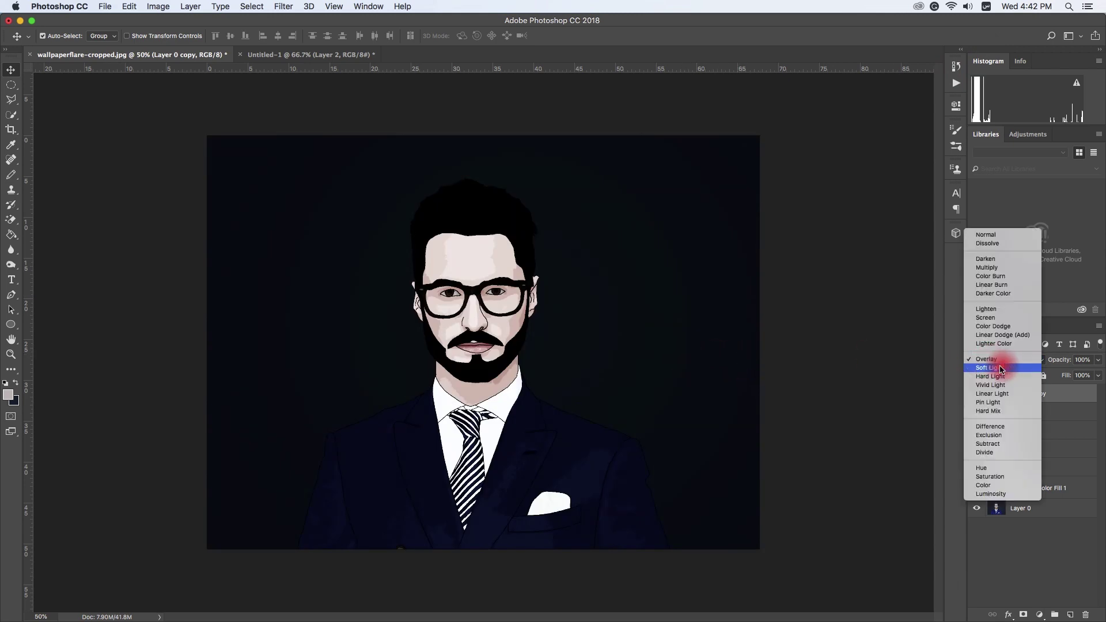
click(1000, 368)
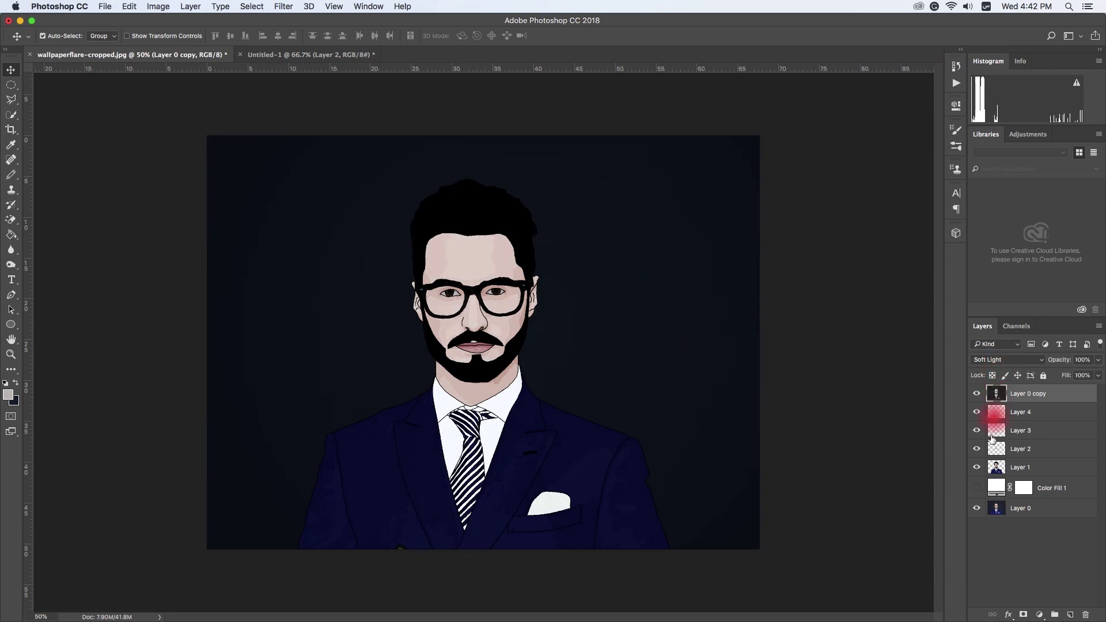
Hide the original navy Layer 0 and try a lower opacity on the copy.
click(977, 509)
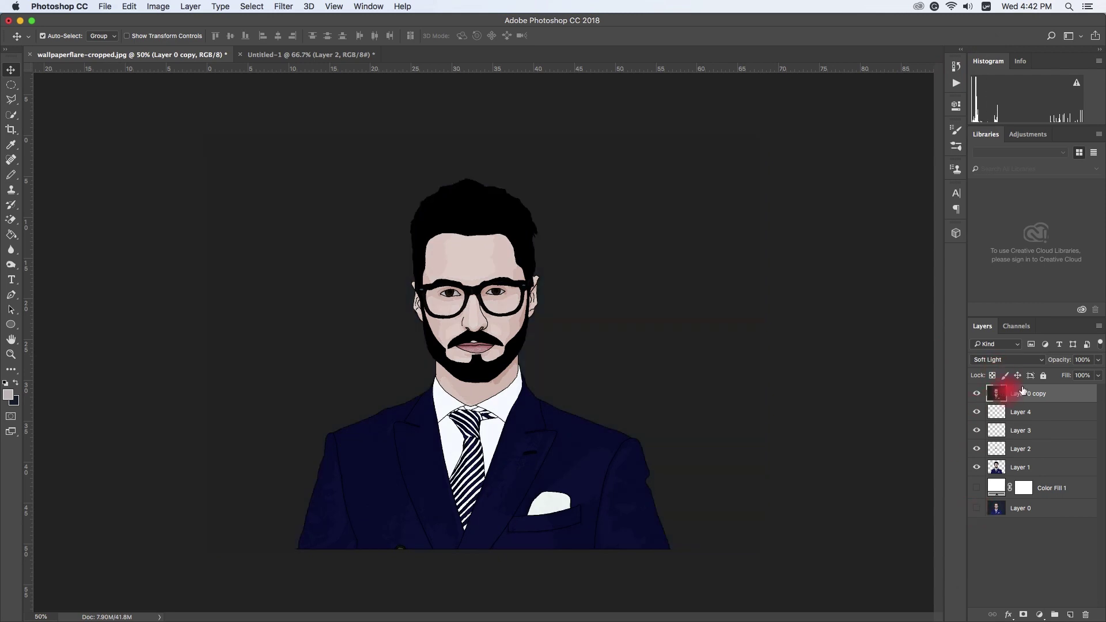
mouse_move(1097, 359)
mouse_down()
mouse_move(1056, 377)
mouse_move(1097, 374)
mouse_up()
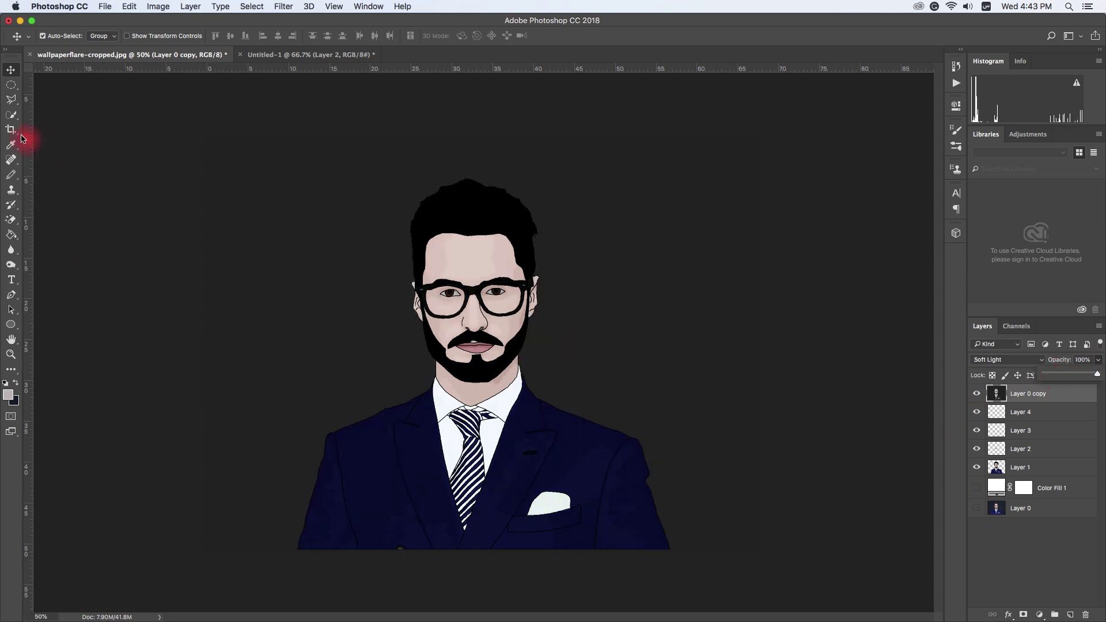
right_click(11, 219)
Erase the dark area around the figure on Layer 0 copy with a large soft round eraser.
click(38, 218)
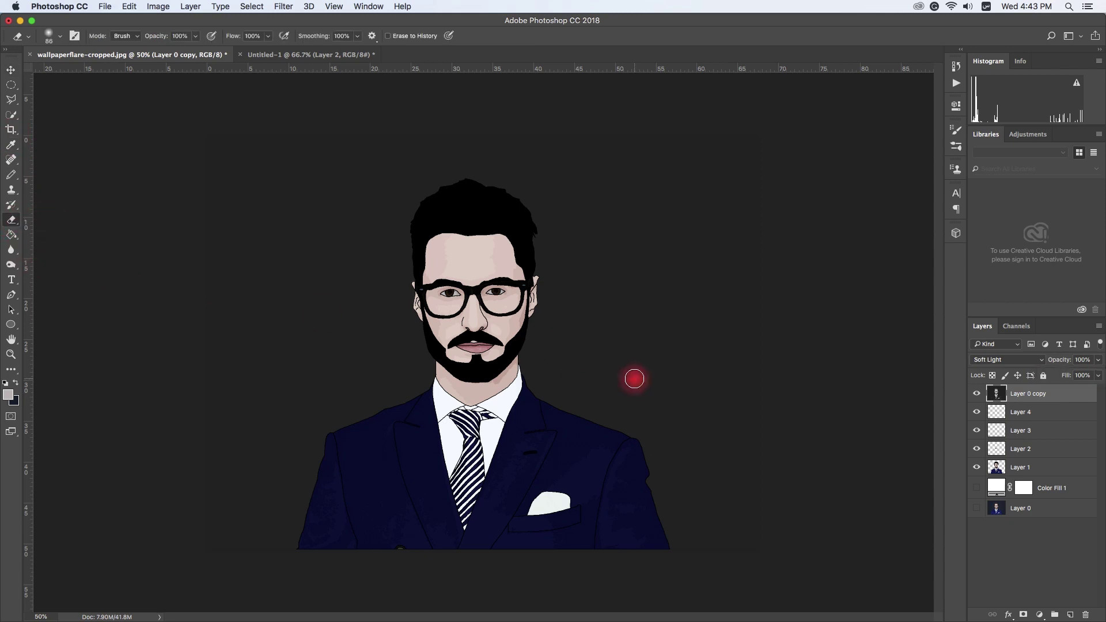
right_click(659, 387)
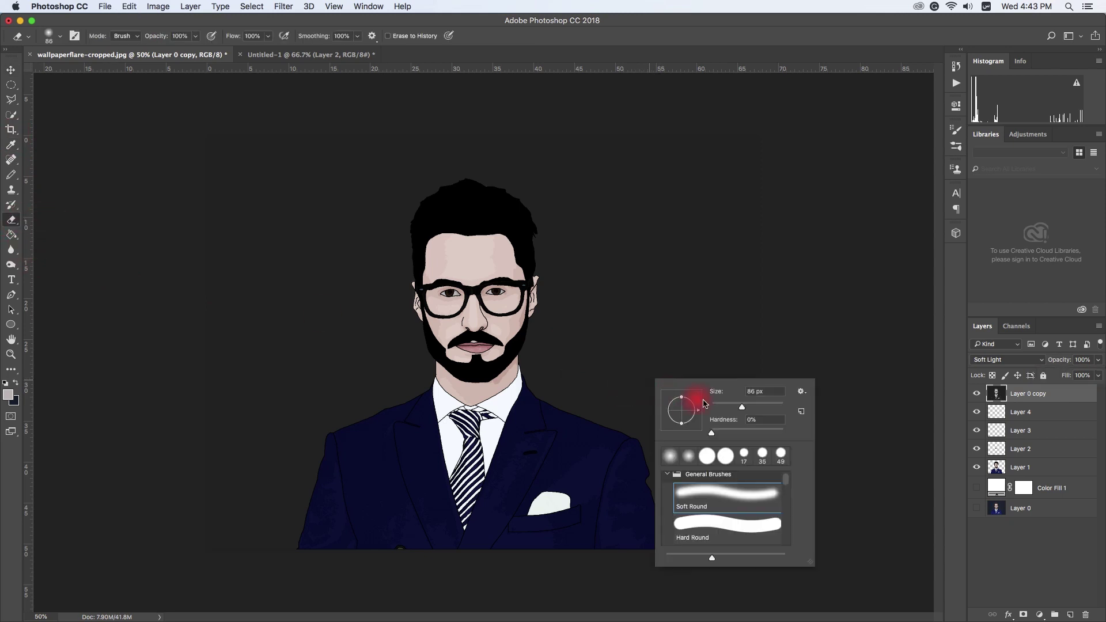
mouse_move(709, 320)
mouse_down()
mouse_move(689, 363)
mouse_move(719, 462)
mouse_move(659, 474)
mouse_move(624, 532)
mouse_move(723, 451)
mouse_move(733, 402)
mouse_move(403, 483)
mouse_move(753, 277)
mouse_move(575, 370)
mouse_move(244, 146)
mouse_move(261, 216)
mouse_move(259, 338)
mouse_move(432, 173)
mouse_move(592, 395)
mouse_move(521, 399)
mouse_up()
key(v)
click(993, 412)
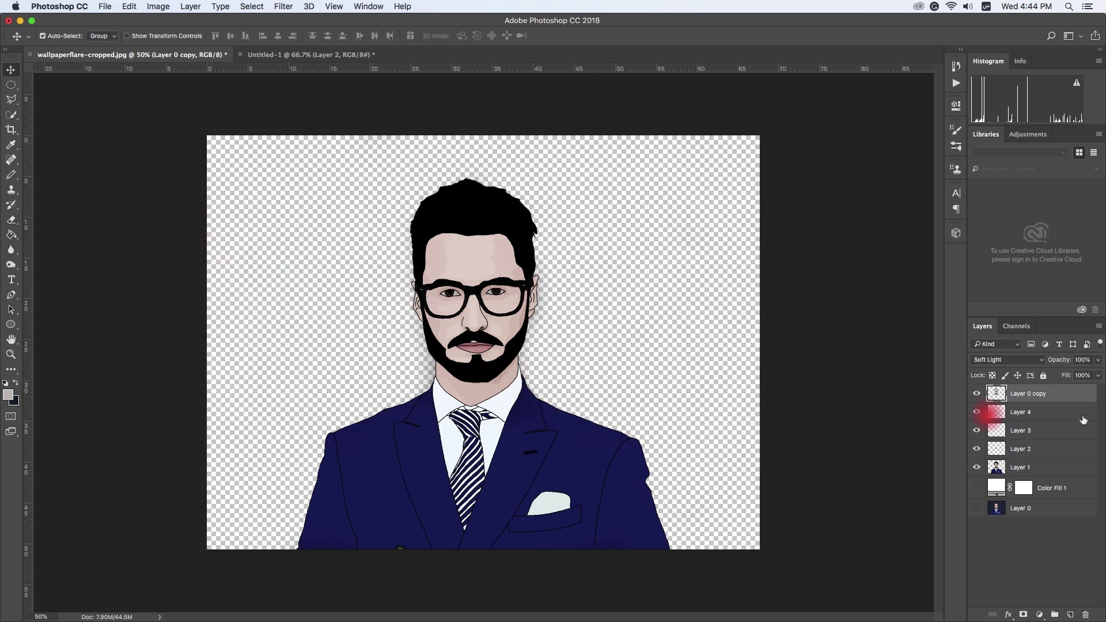
Compare Overlay and Hard Light, keep Layer 0 copy in Soft Light, and lower its opacity to 80%.
click(1028, 363)
click(998, 354)
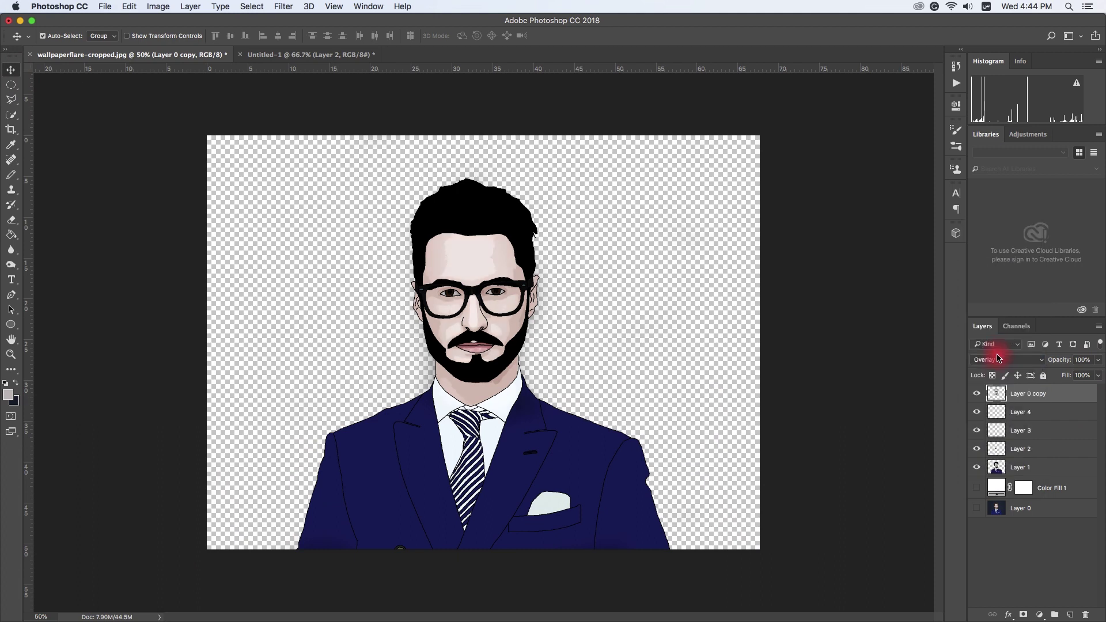
click(998, 358)
click(995, 366)
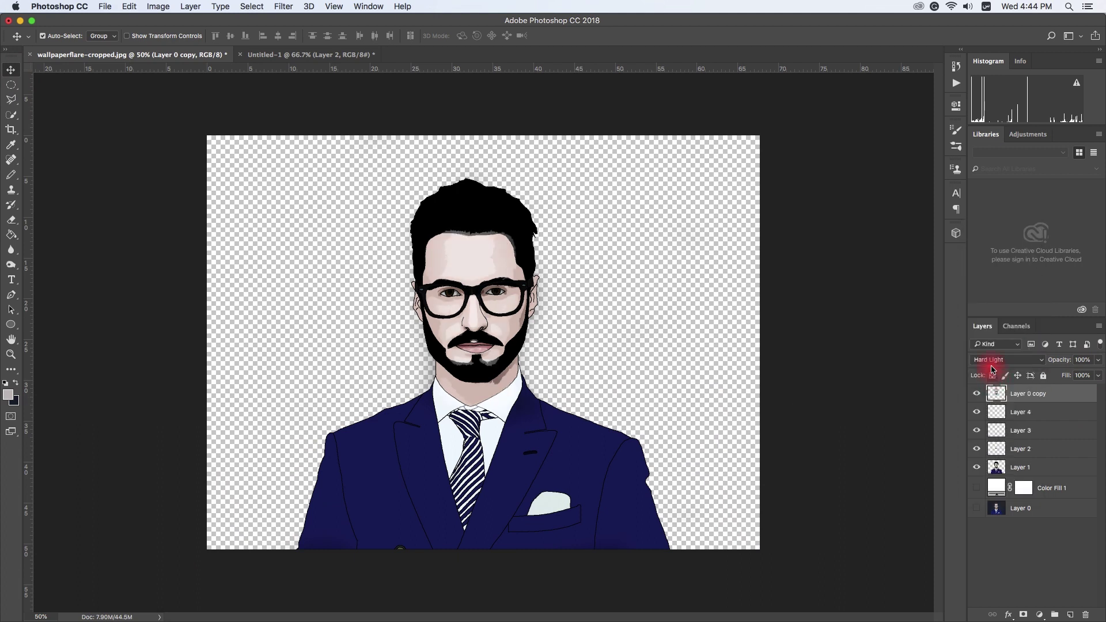
click(989, 360)
click(988, 354)
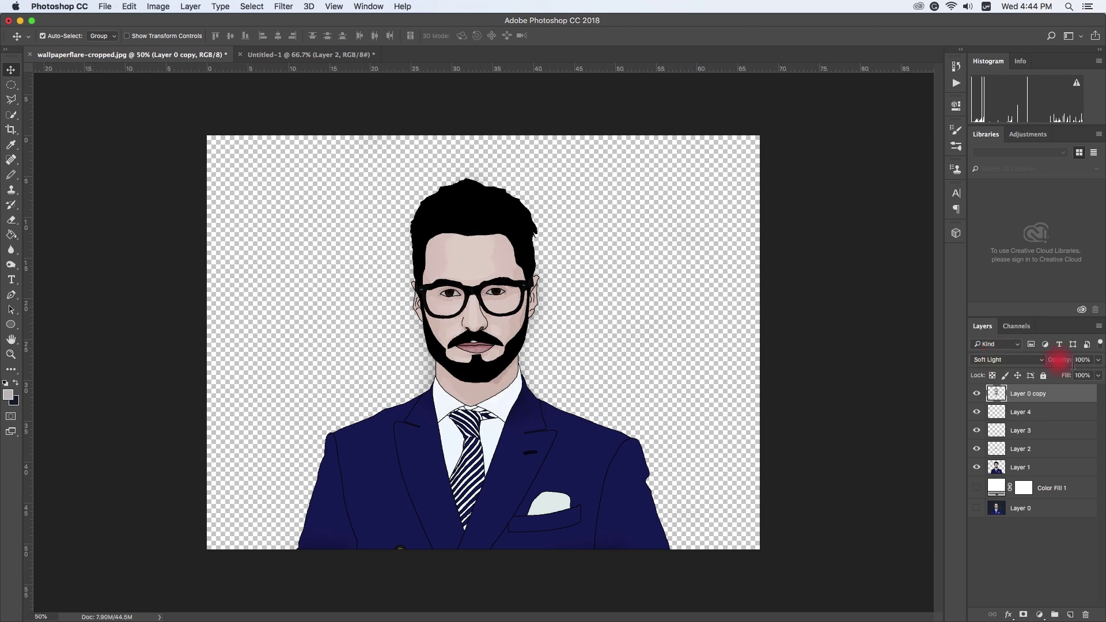
drag(1070, 377, 1067, 377)
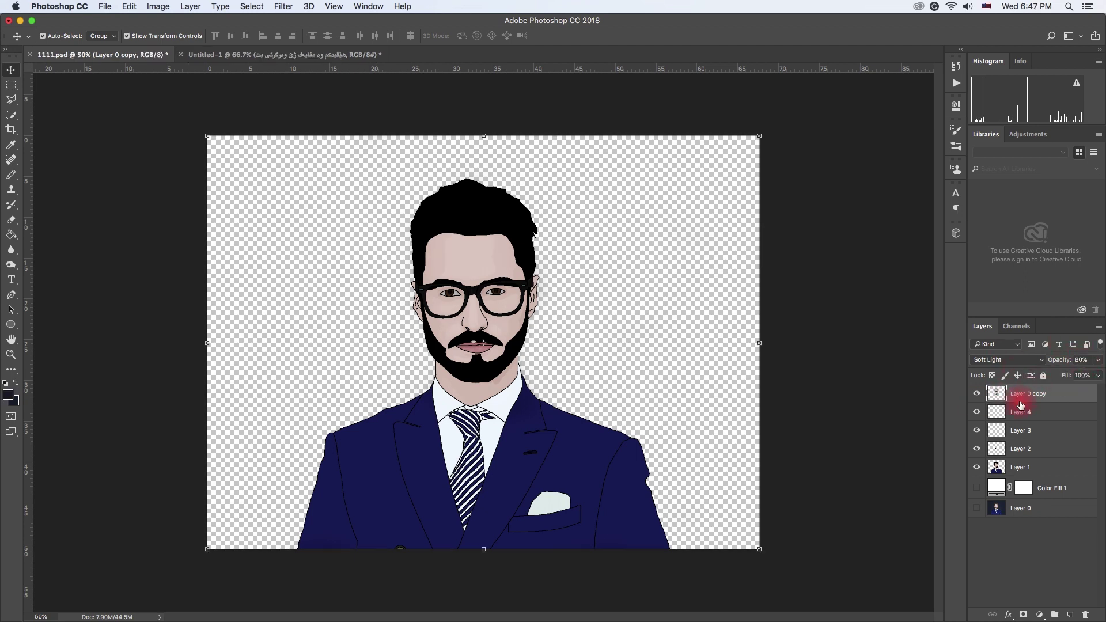
Group the traced cartoon layers into a folder named Effects.
click(1037, 493)
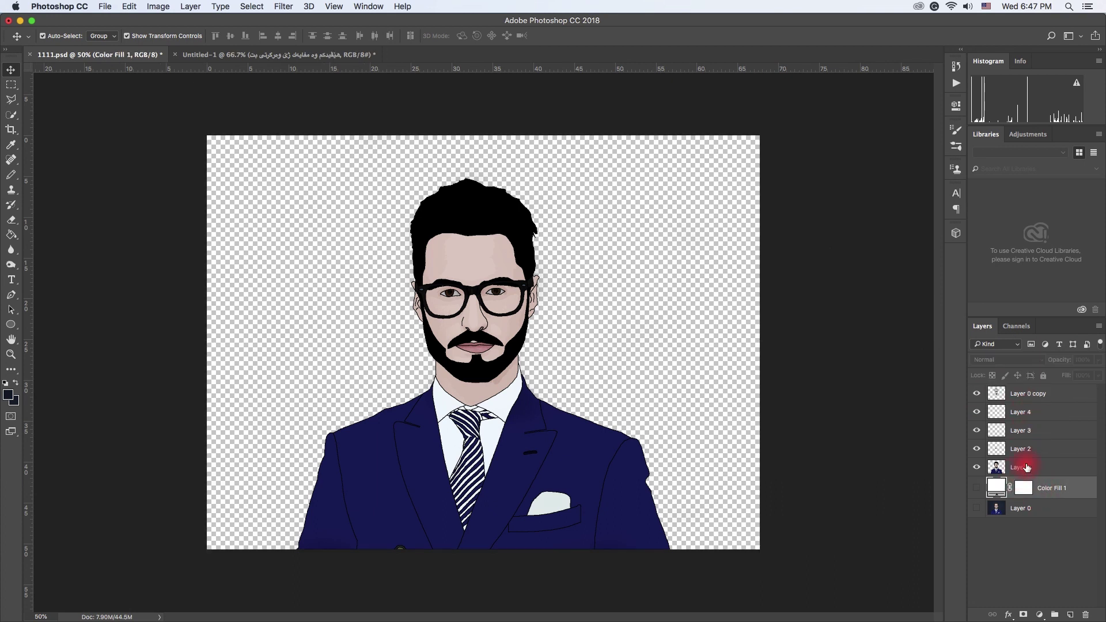
drag(1027, 467, 1027, 401)
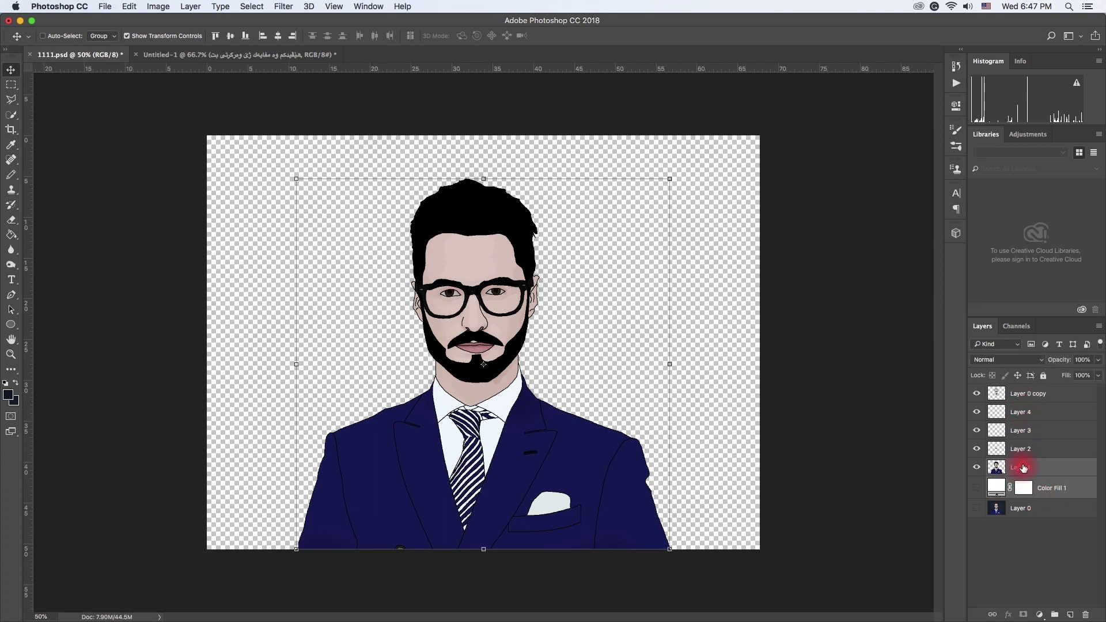
click(1026, 399)
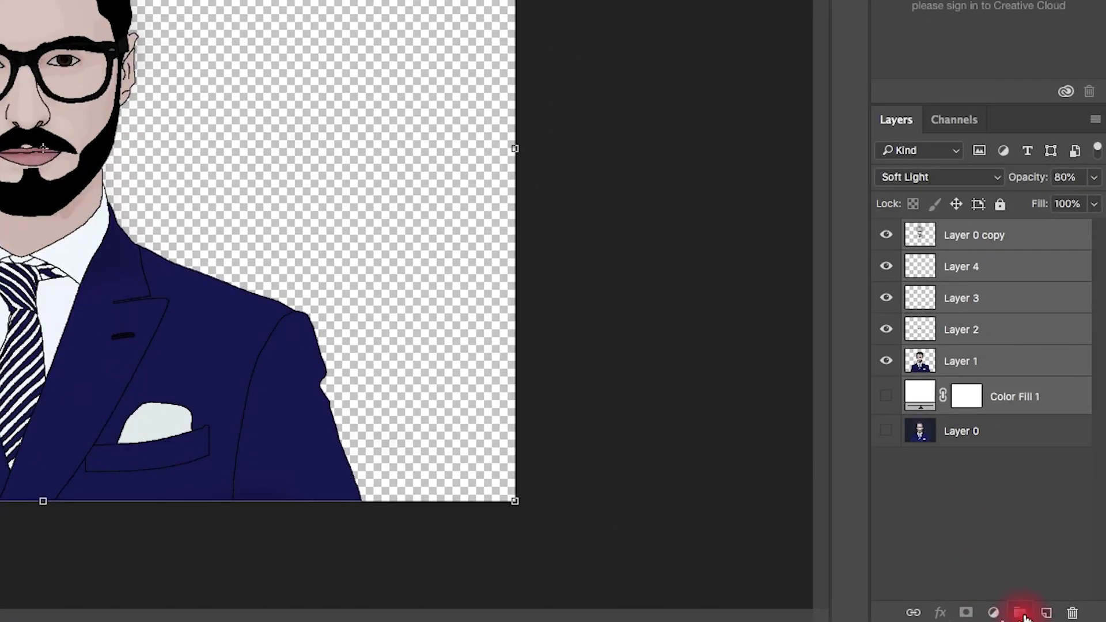
click(1021, 613)
text(Effects)
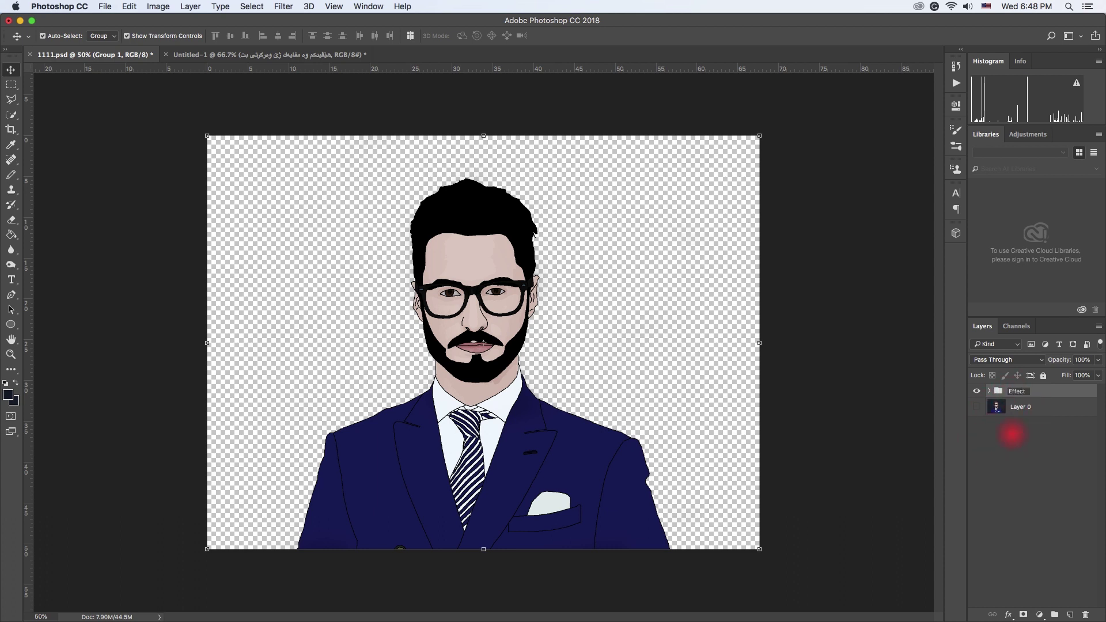
key(Return)
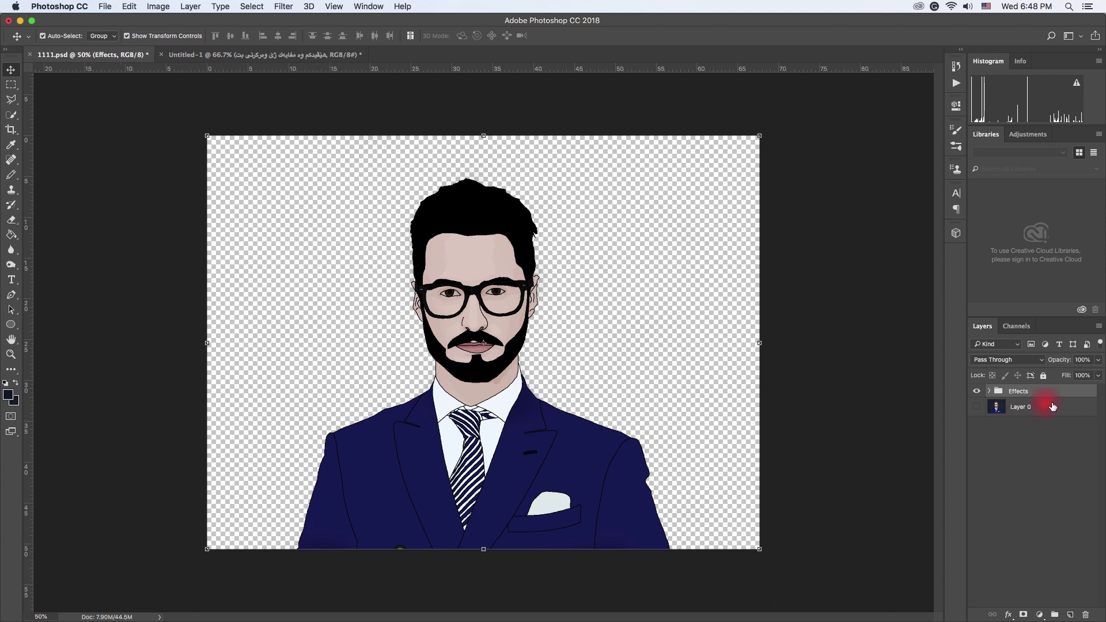
click(988, 391)
Duplicate the original photo Layer 0.
click(1018, 411)
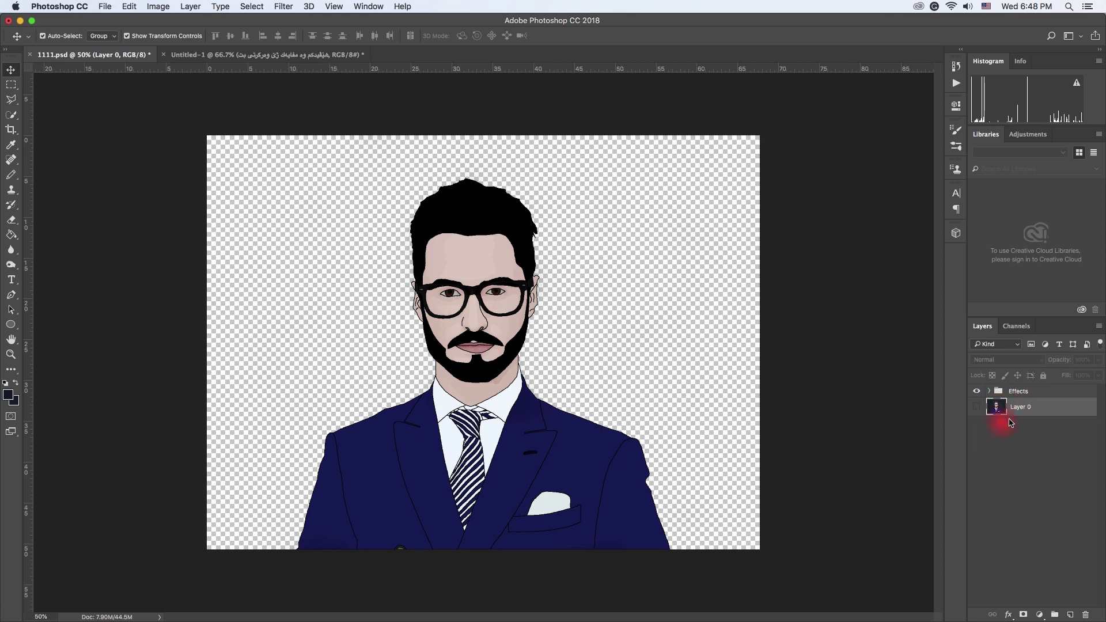
right_click(1013, 408)
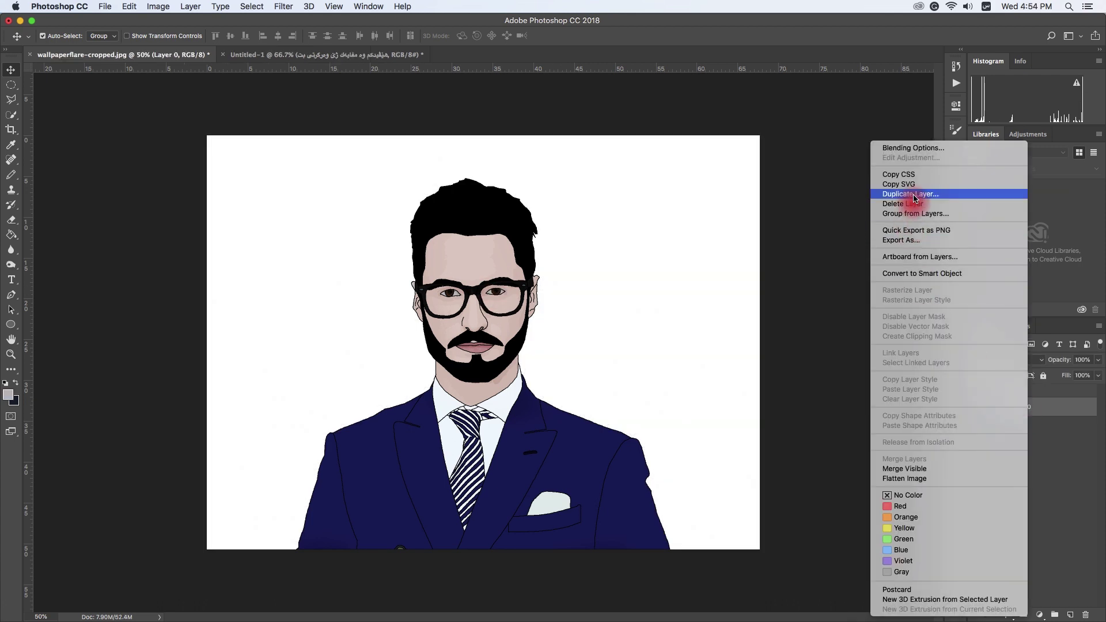
click(916, 194)
Move Layer 0 copy 3 to the top and apply Oil Paint (Stylization 6.3, Cleanliness 6.0).
click(666, 263)
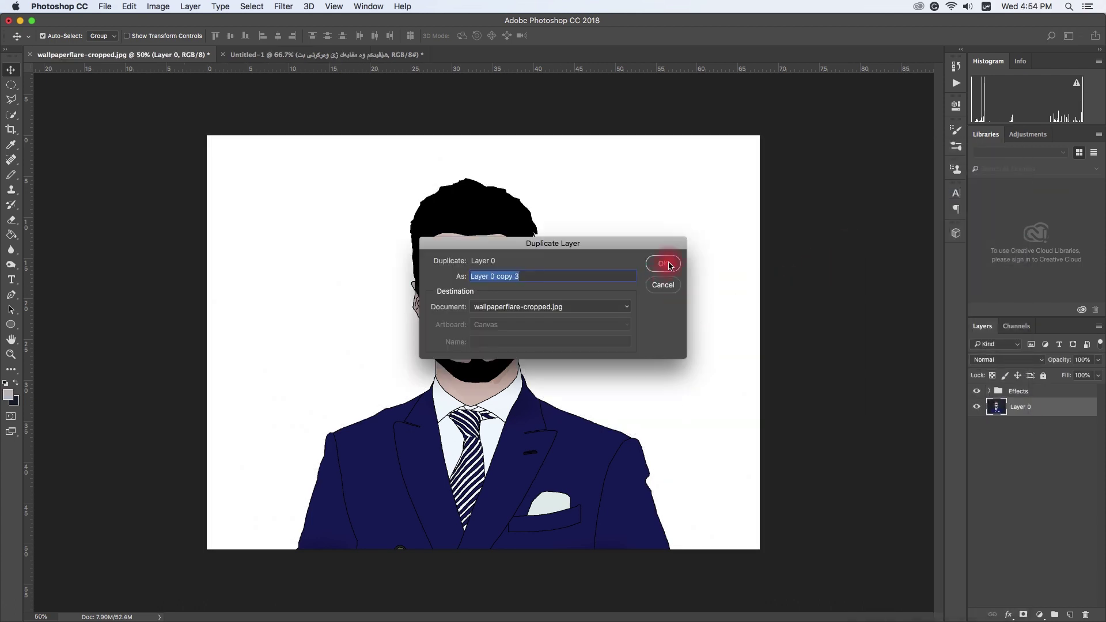
drag(1005, 410, 1000, 391)
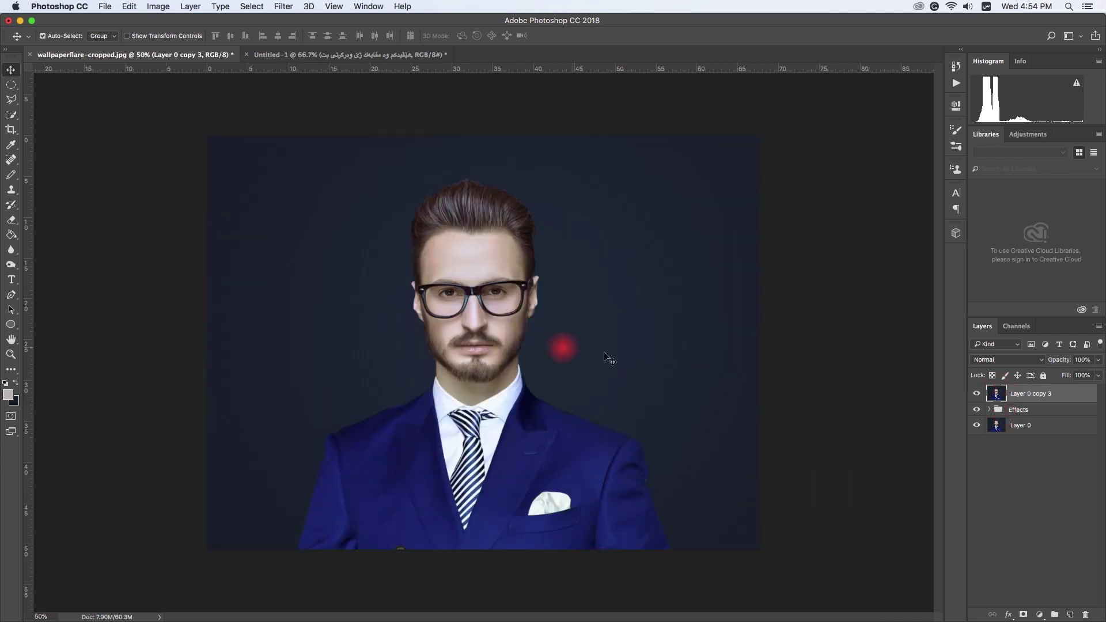
click(771, 321)
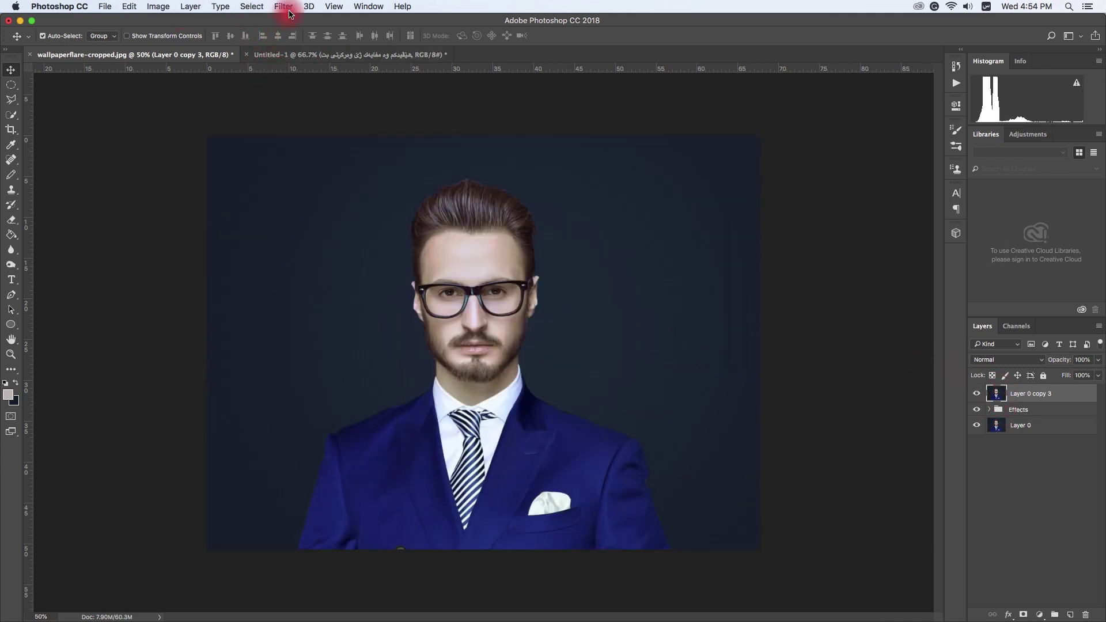
click(284, 7)
mouse_move(458, 343)
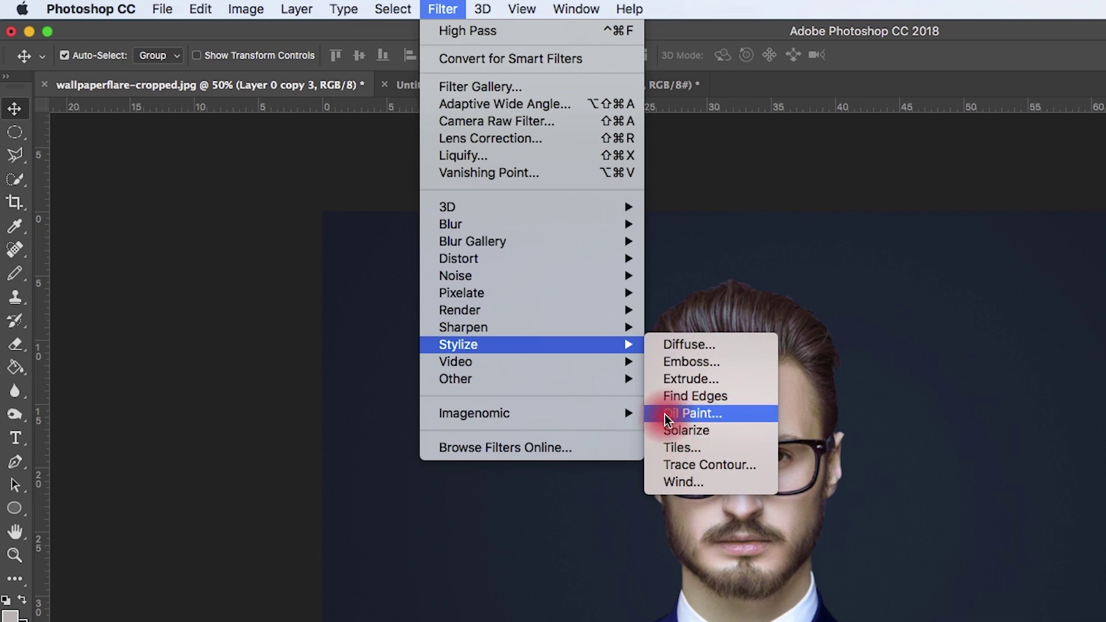
click(709, 407)
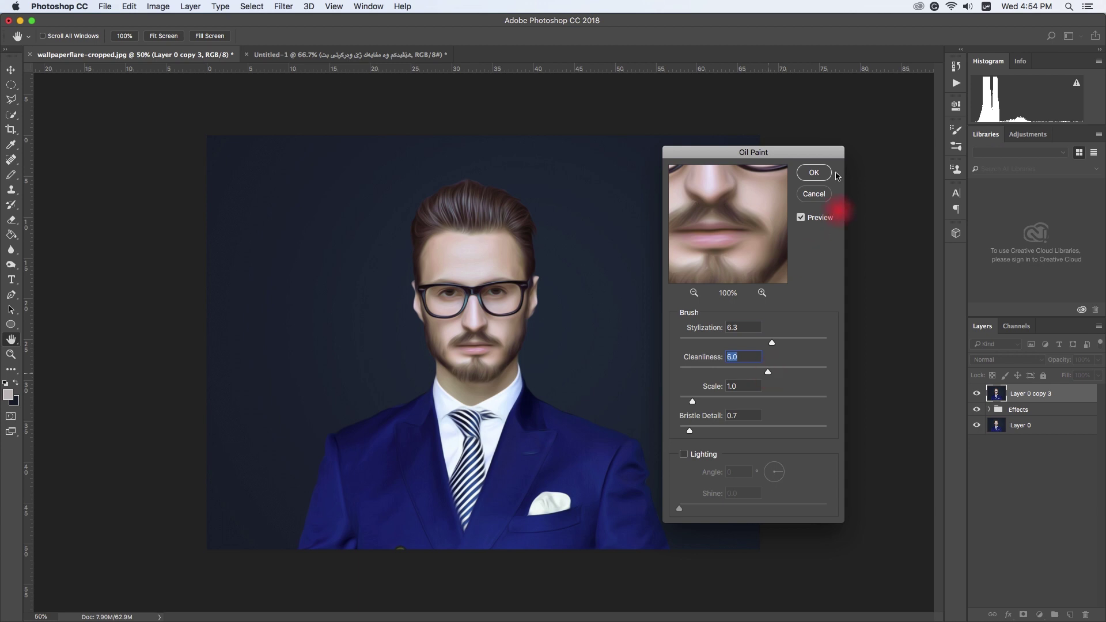
click(814, 173)
Try Pin Light and Overlay blending on Layer 0 copy 3 at roughly 30-37% opacity.
click(990, 360)
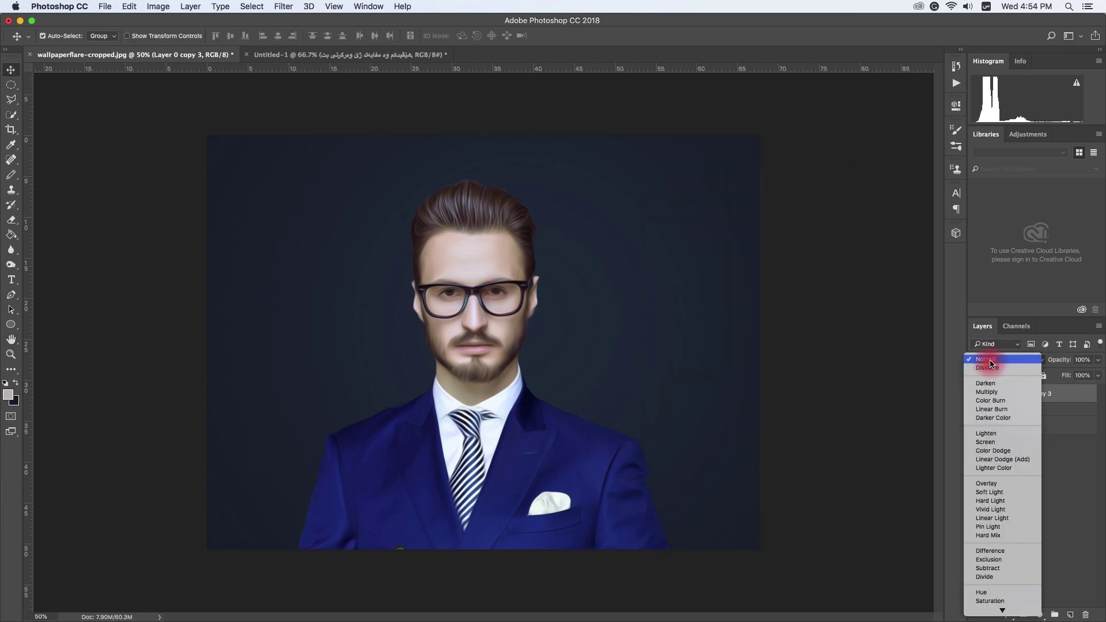
click(979, 515)
click(1007, 359)
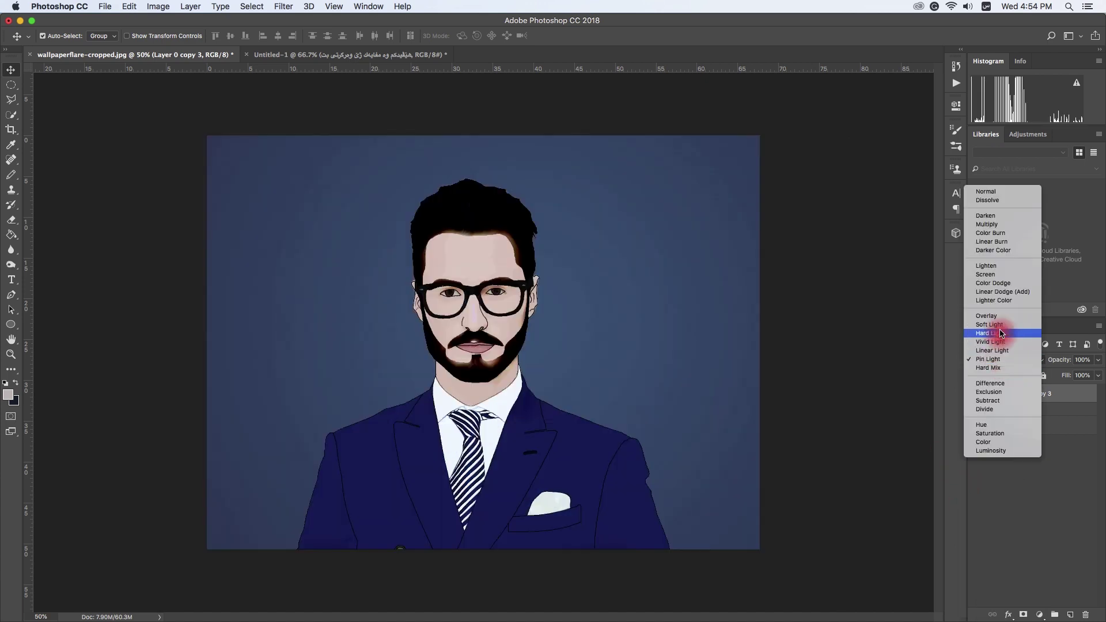
click(1005, 291)
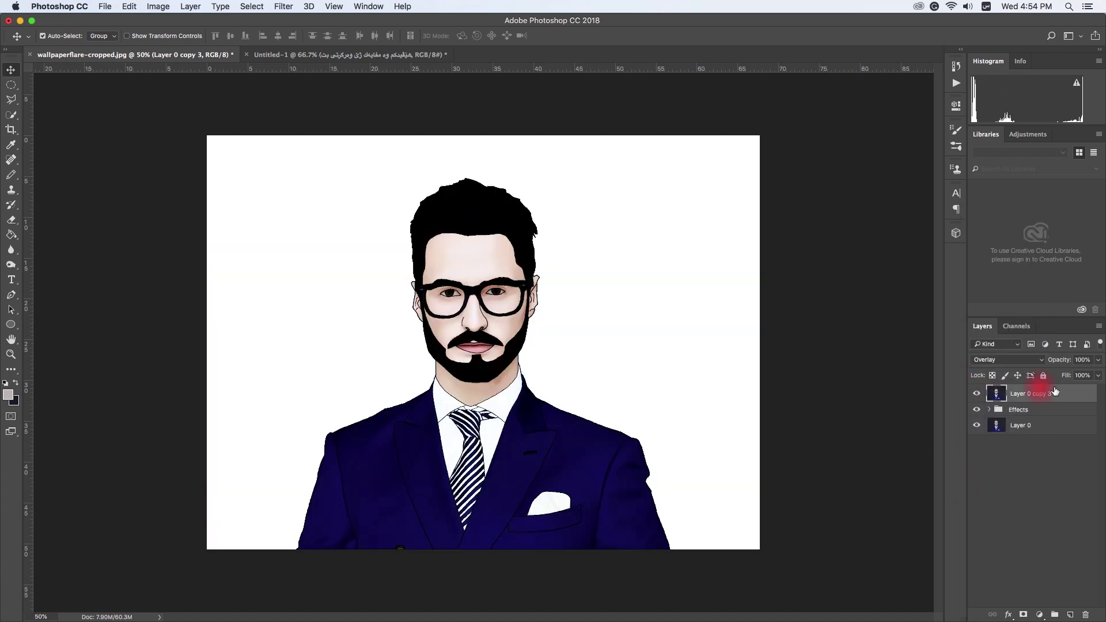
click(1099, 363)
drag(1081, 375, 1065, 378)
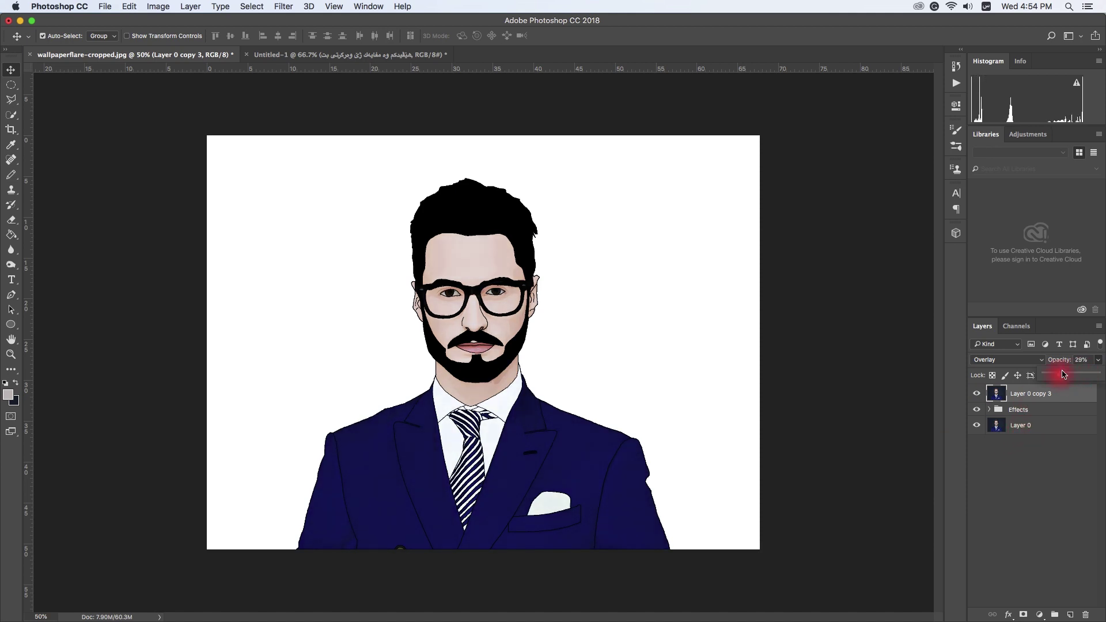
drag(1060, 377, 1063, 376)
Settle Layer 0 copy 3 on Soft Light blending at exactly 40% opacity.
click(1008, 359)
click(1008, 367)
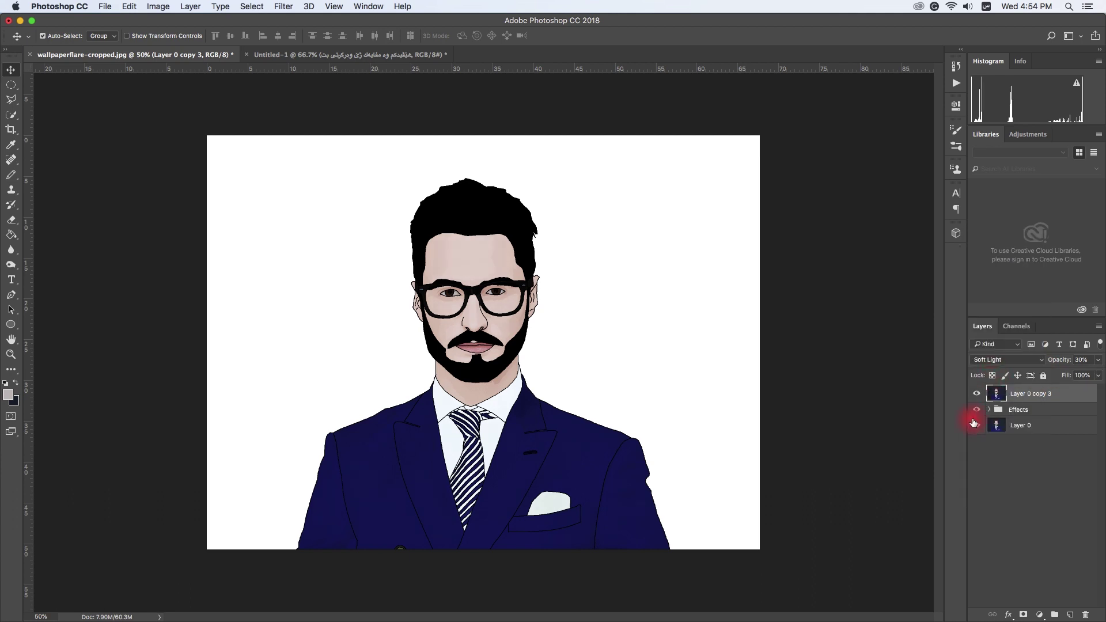
drag(1098, 361, 1070, 377)
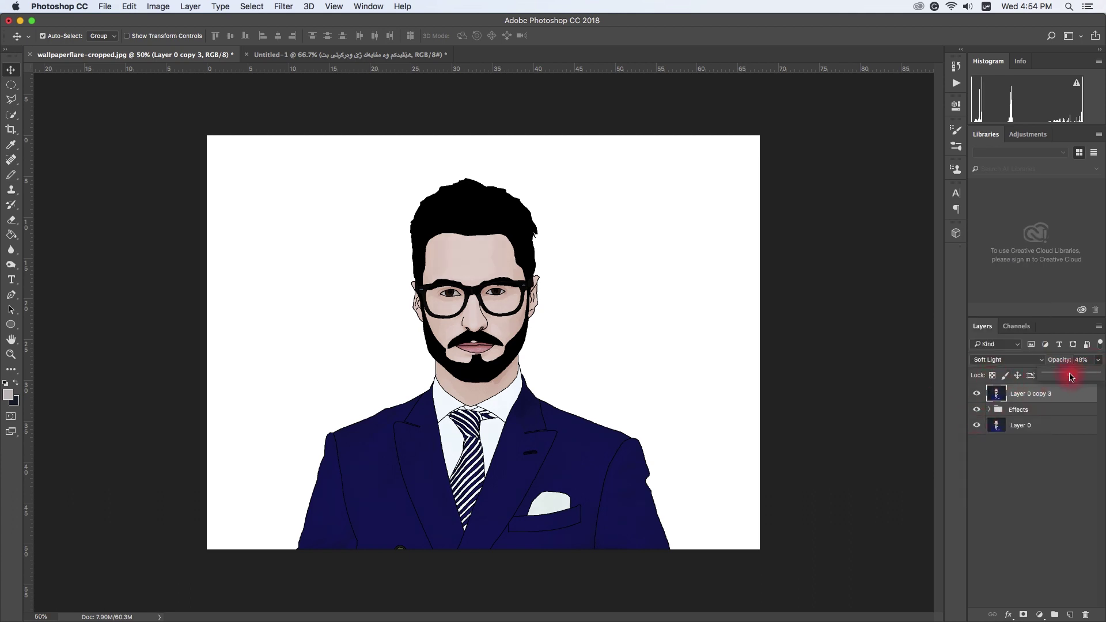
click(1086, 360)
text(40)
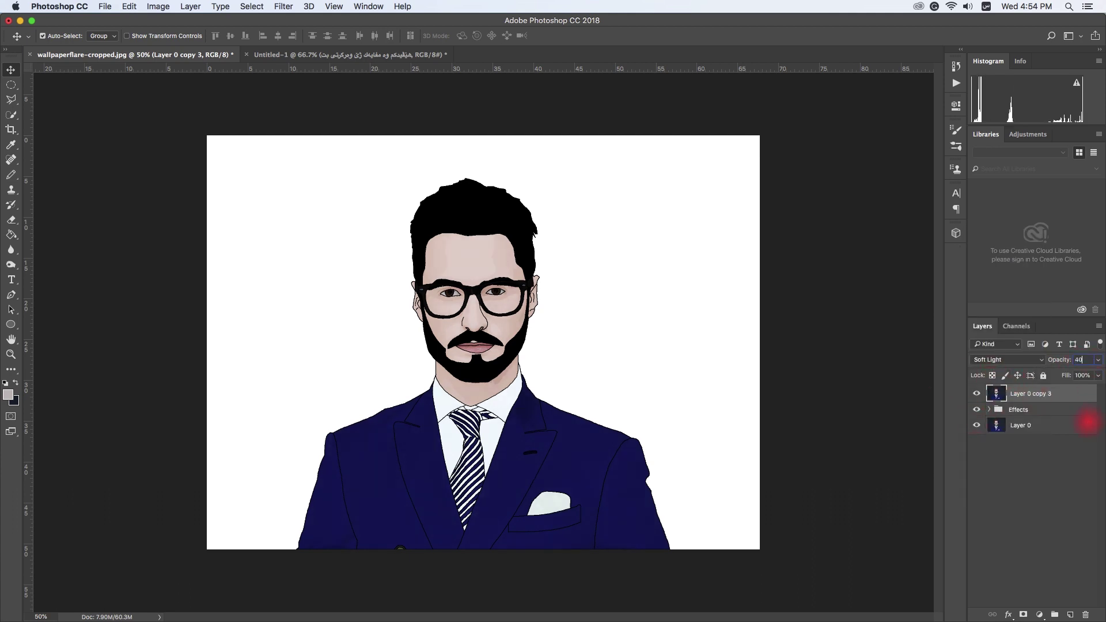
click(1025, 427)
right_click(1025, 427)
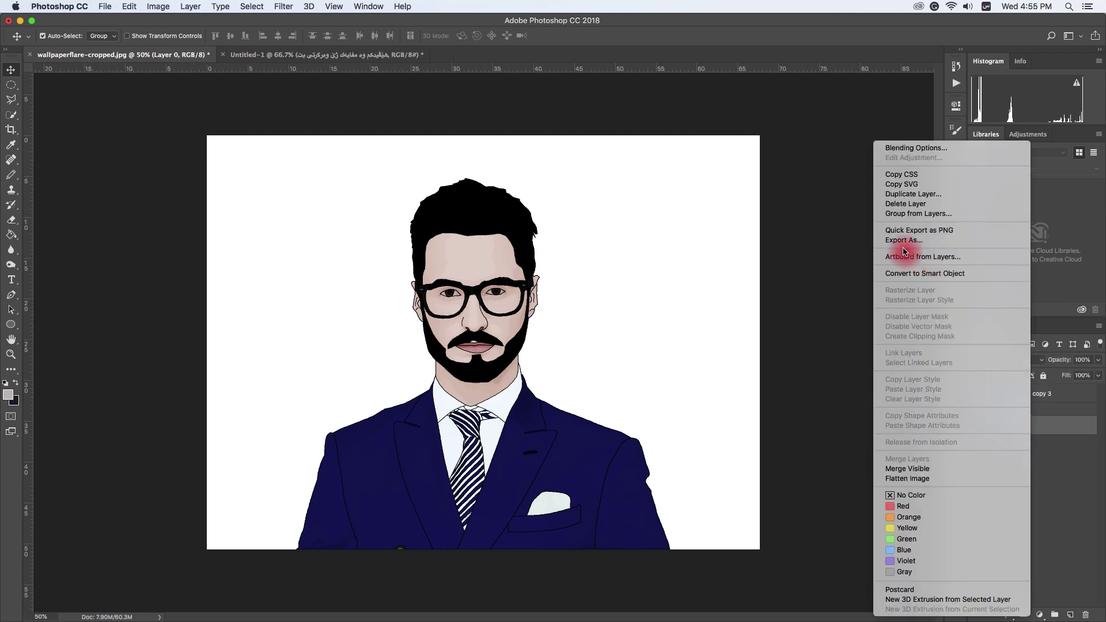
Duplicate Layer 0 as Layer 0 copy 4 at the top and apply a High Pass filter.
click(934, 199)
click(666, 259)
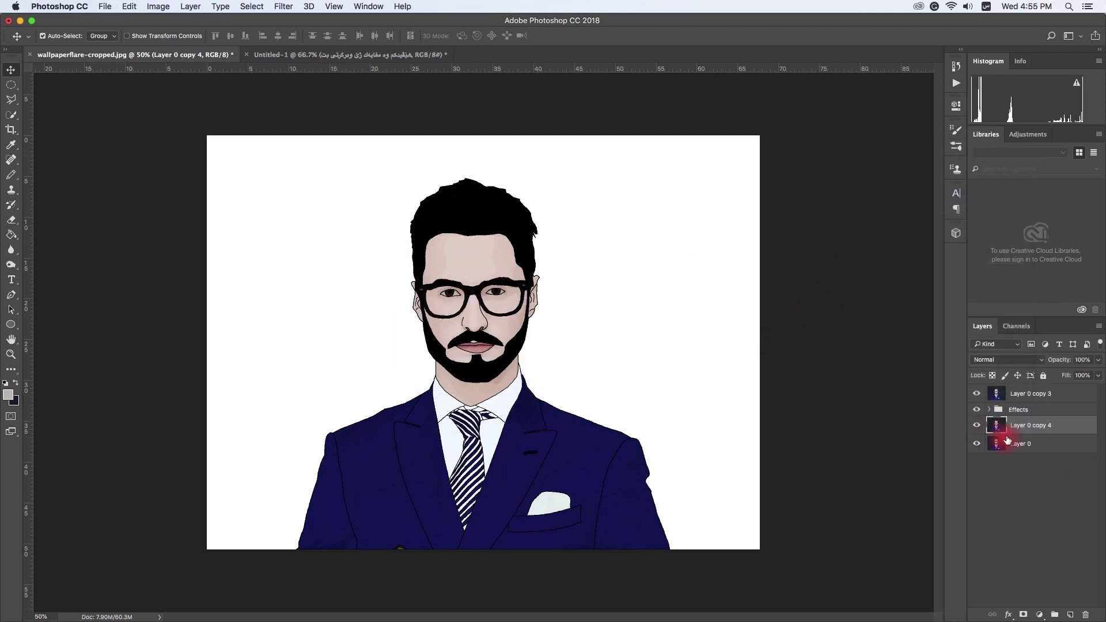
drag(1006, 432, 1005, 394)
click(283, 6)
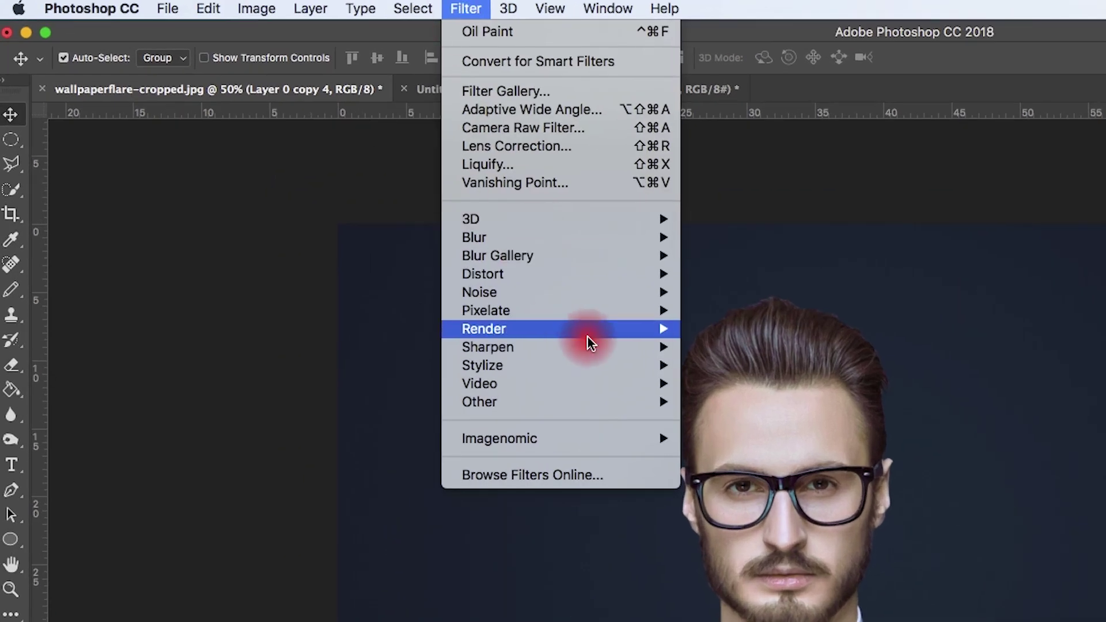
mouse_move(479, 402)
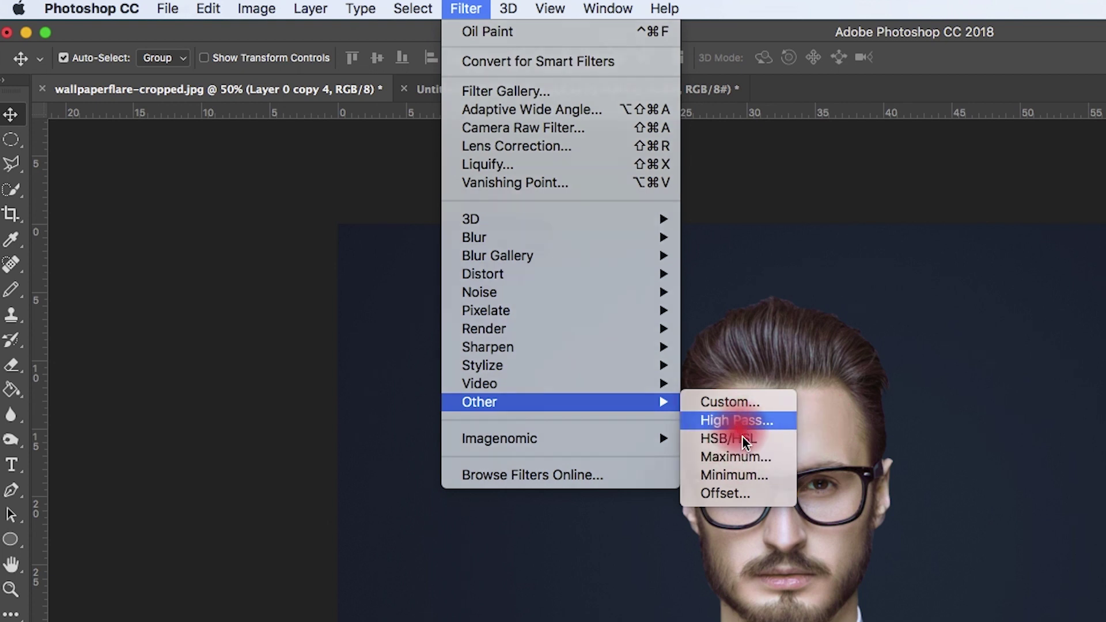
click(730, 421)
drag(593, 405, 597, 409)
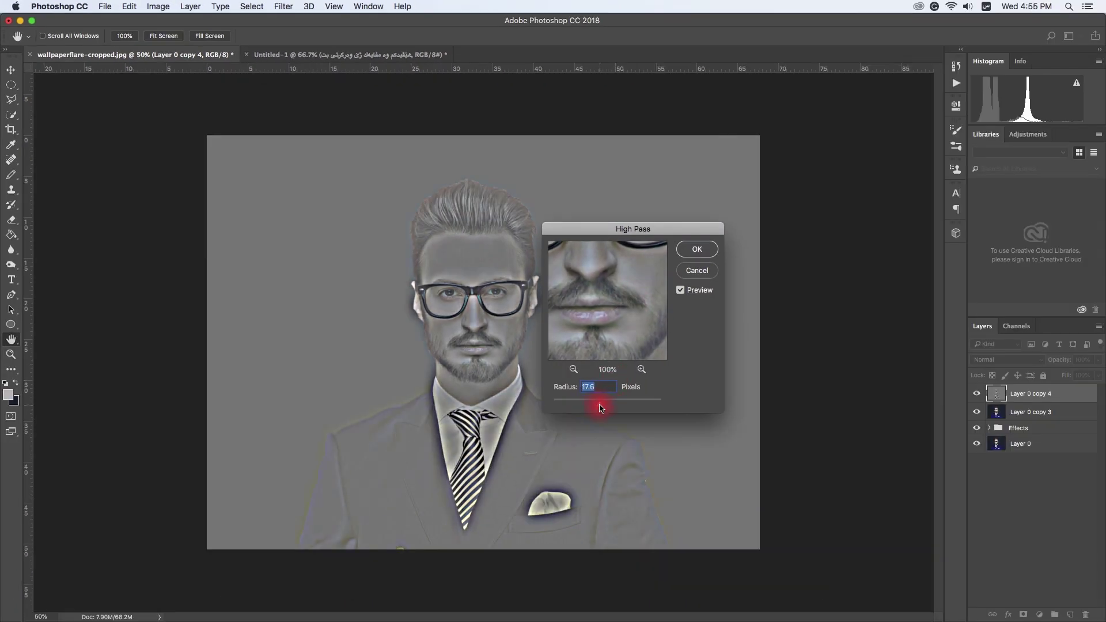
click(696, 249)
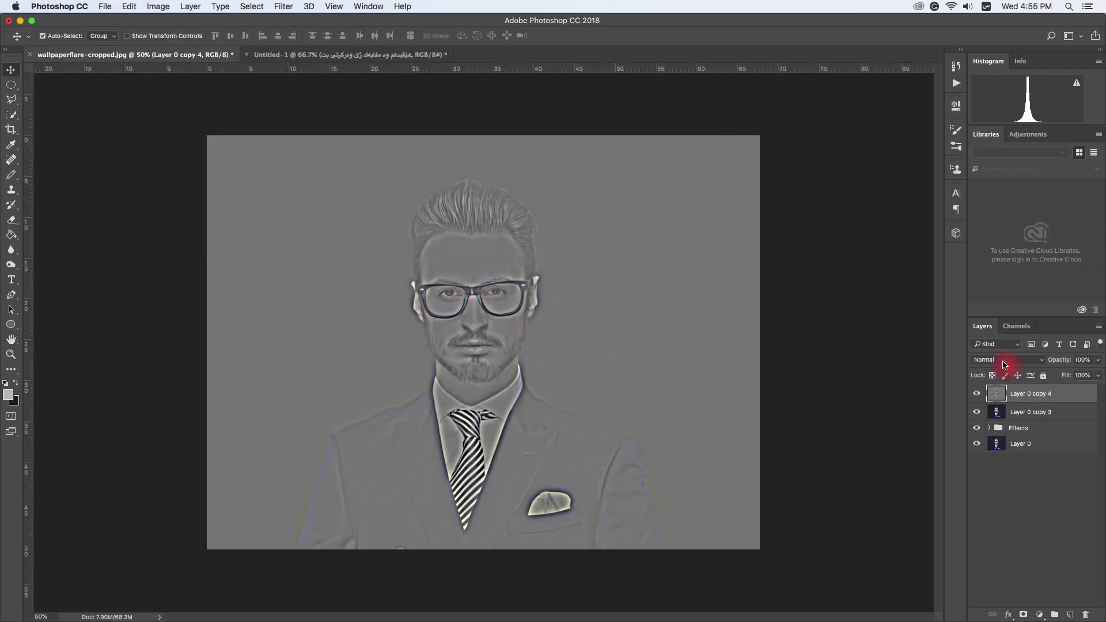
Blend the High Pass layer in Pin Light at about 54% opacity.
click(1005, 359)
click(996, 523)
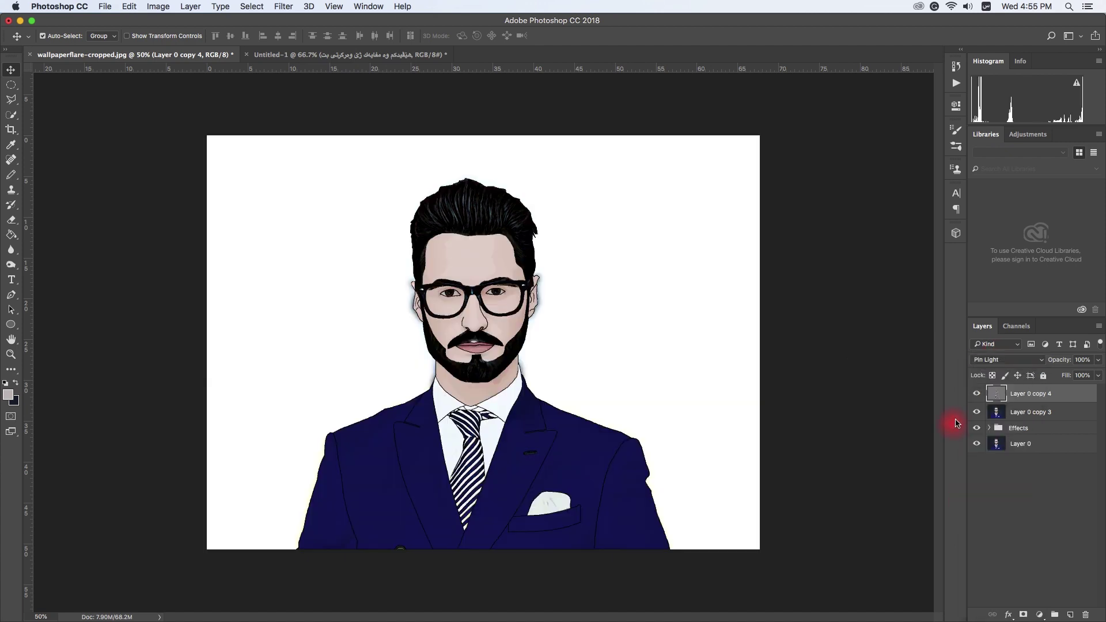
click(1097, 360)
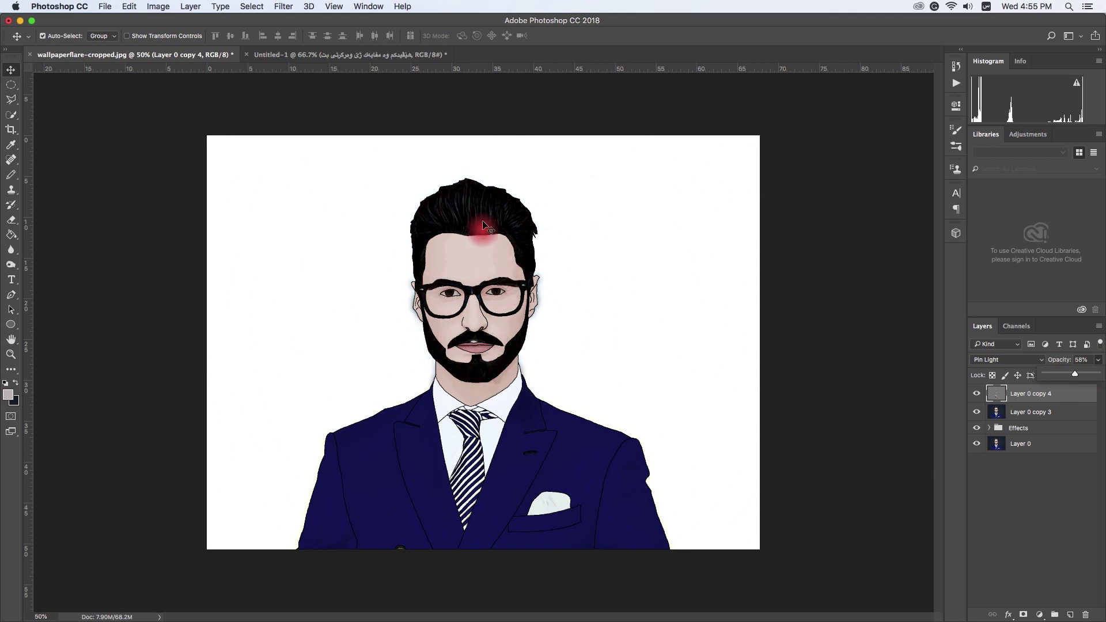
click(1099, 360)
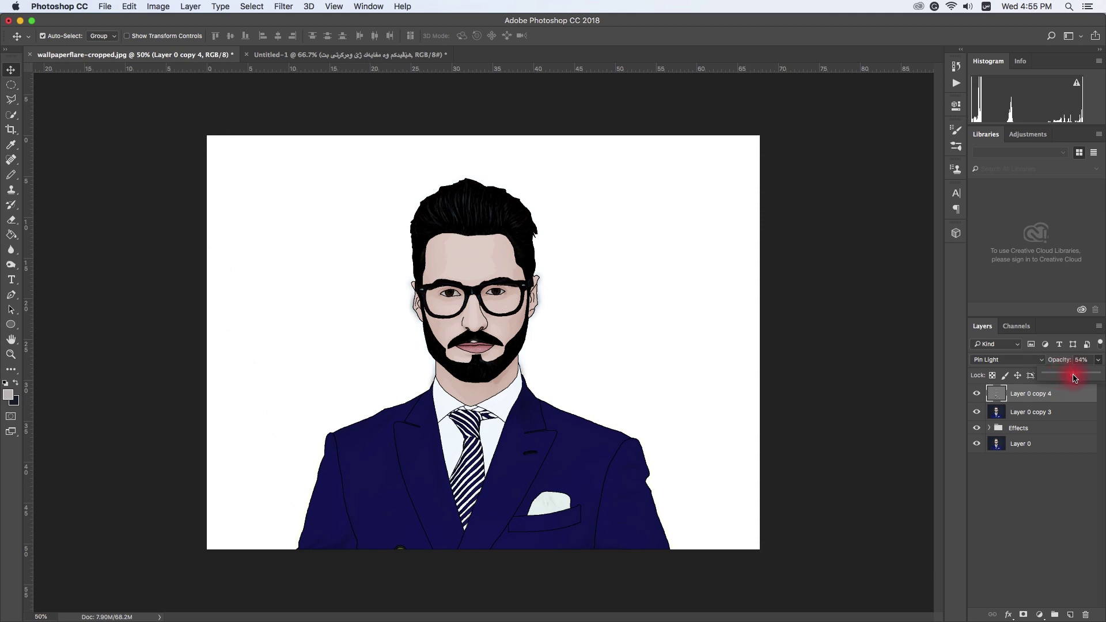
Collapse the Effects group and merge all visible layers into Layer 0 copy 4.
click(804, 371)
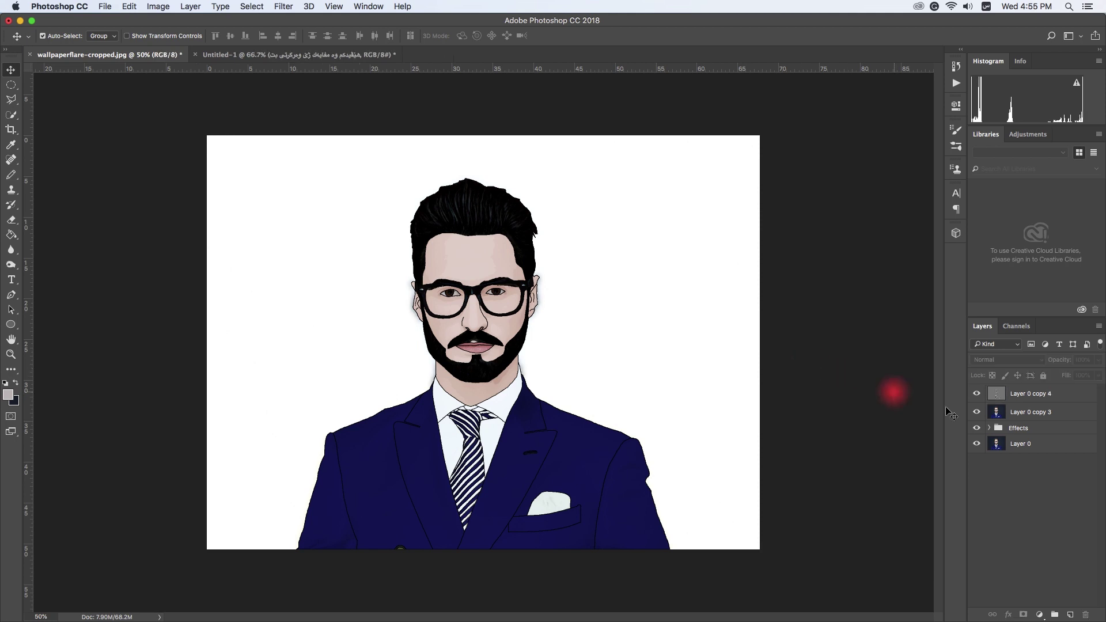
click(997, 427)
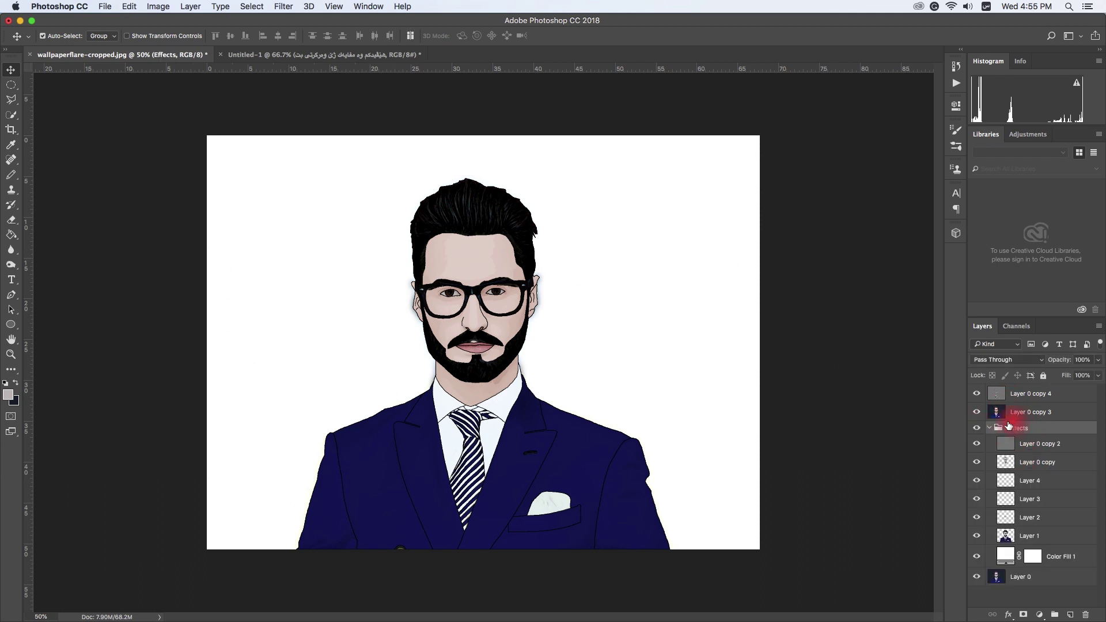
click(988, 428)
click(1023, 393)
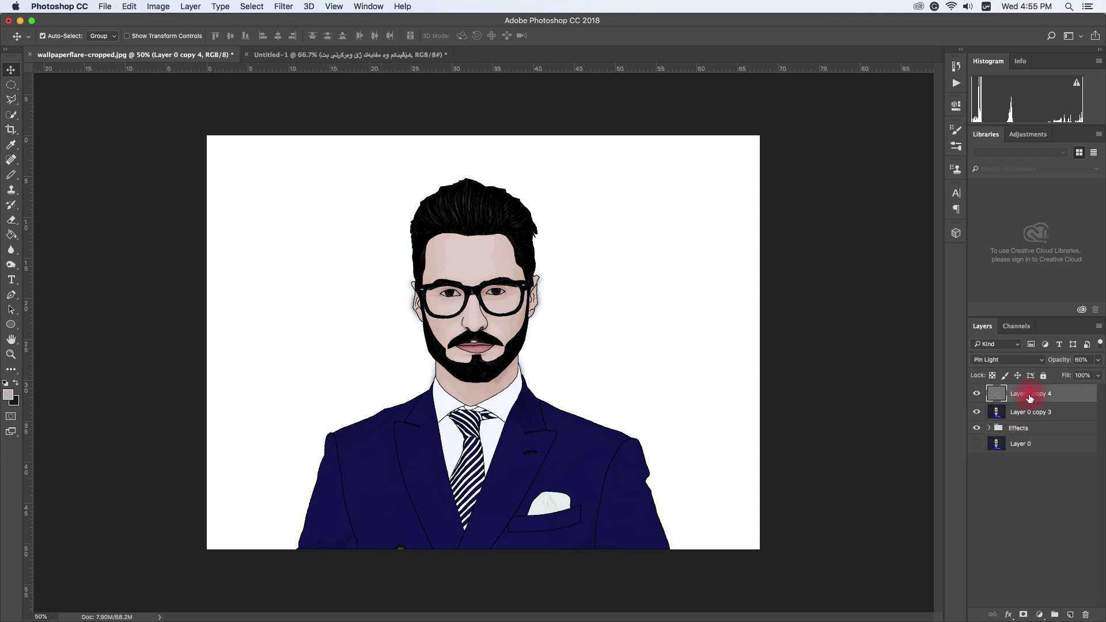
click(1100, 329)
click(1012, 538)
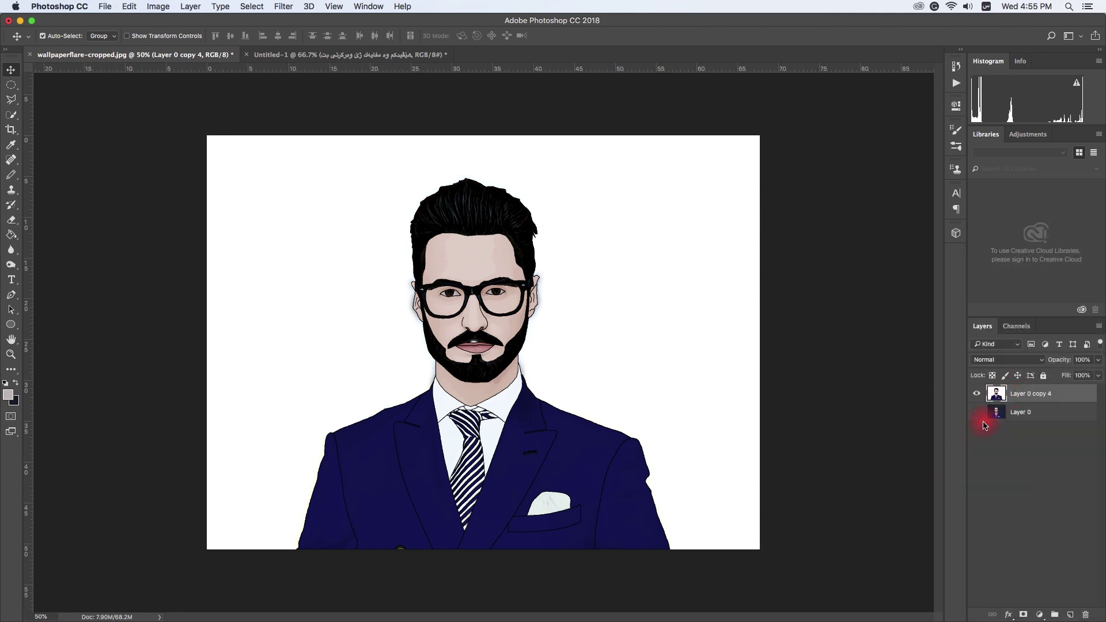
Toggle the merged cartoon's visibility twice to compare it with the original photo.
click(976, 393)
click(976, 394)
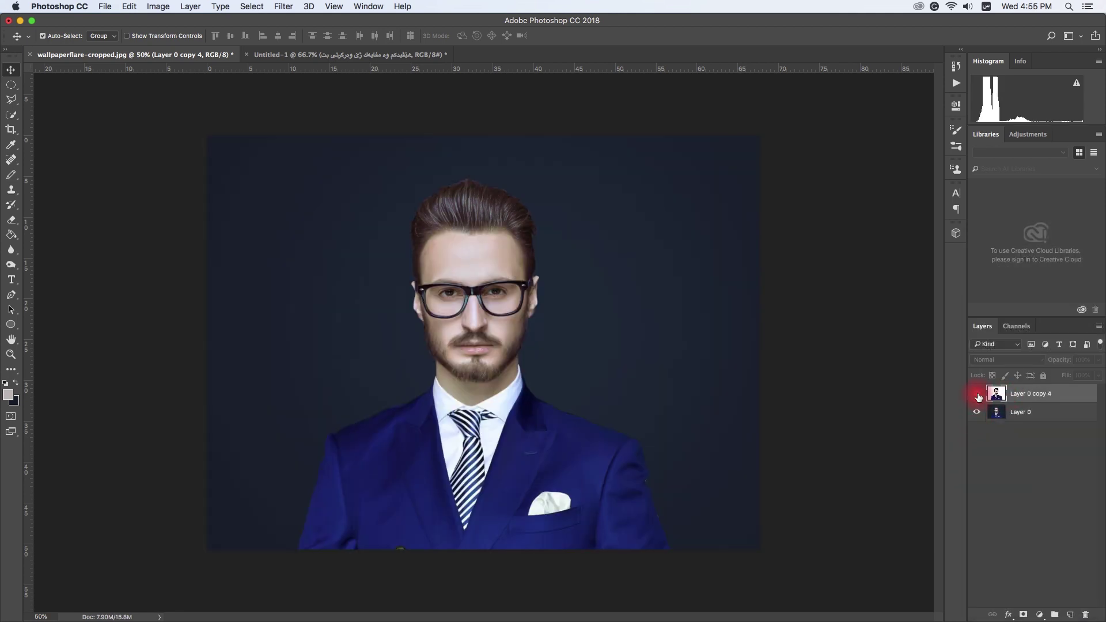
click(976, 394)
click(976, 394)
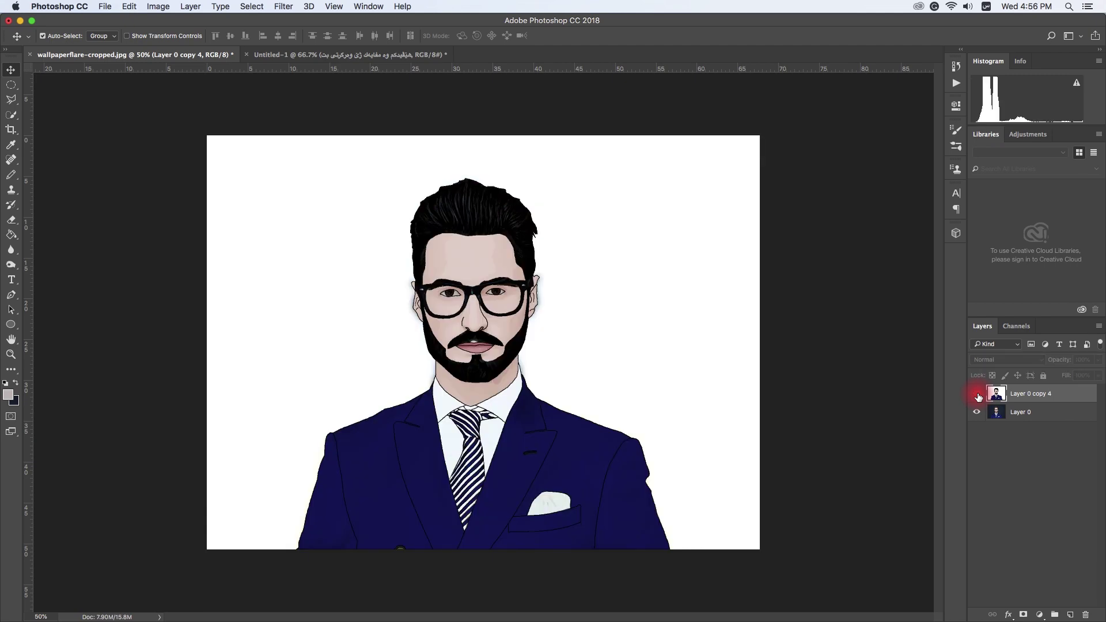